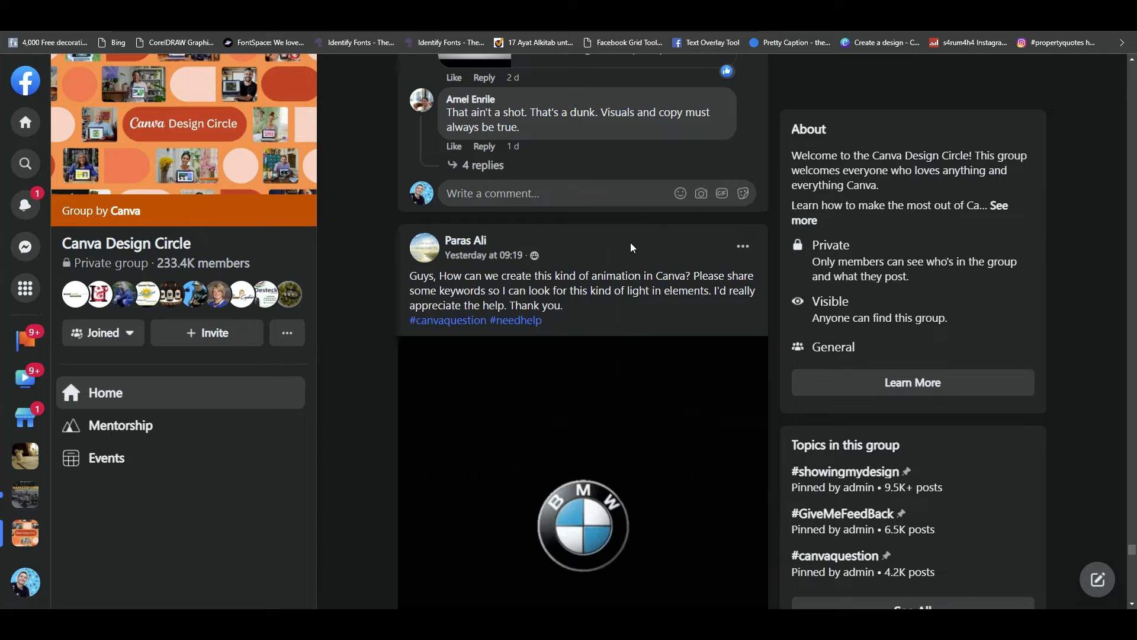
# - Examine the Canva Design Circle post asking how to create the BMW logo light animation in Canva
pyautogui.moveTo(439, 276); pyautogui.dragTo(718, 266)
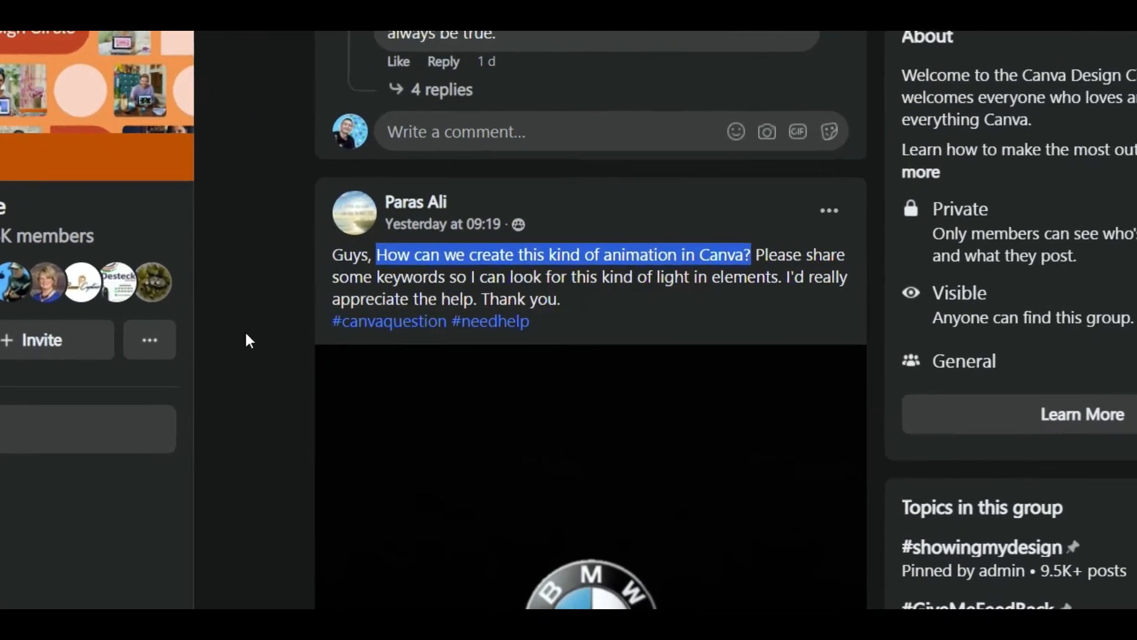
pyautogui.click(259, 335)
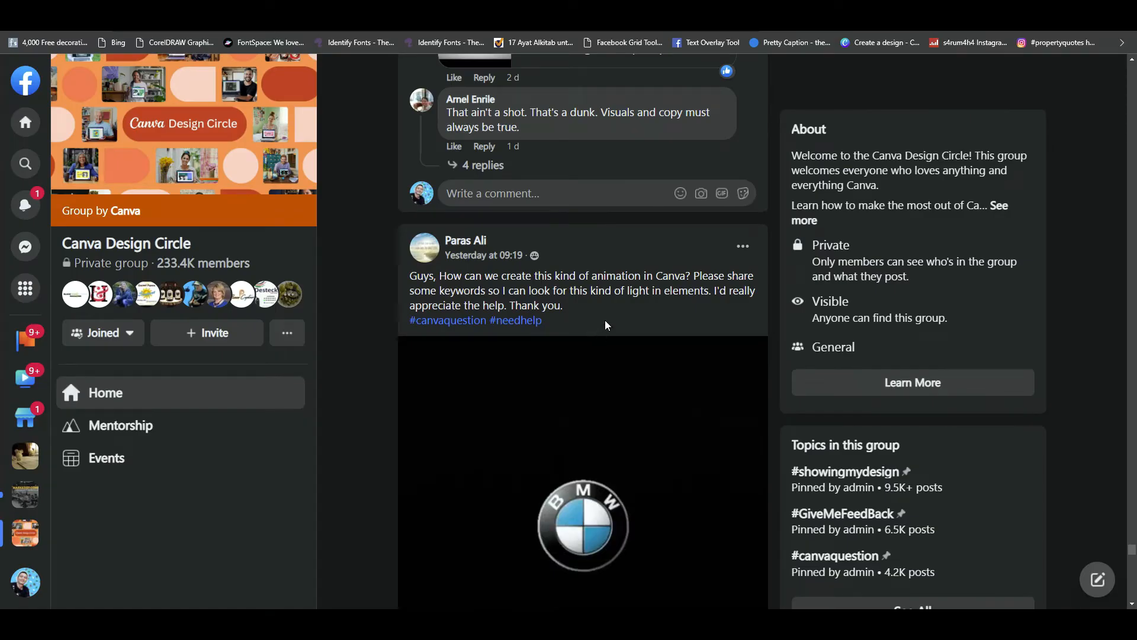
pyautogui.scroll(-2, 609, 321)
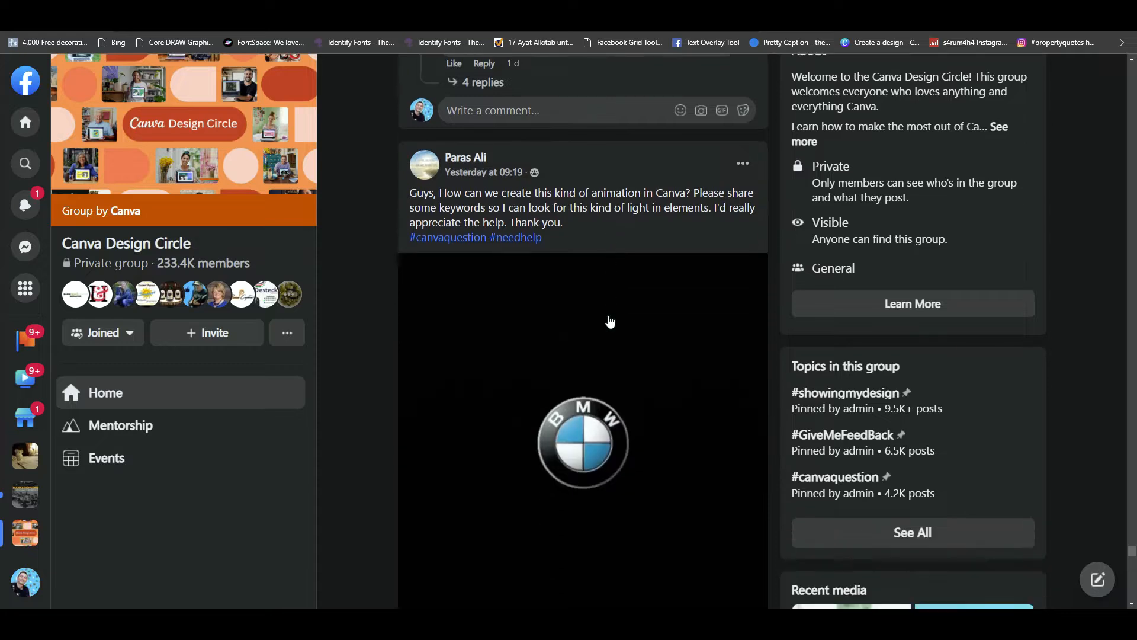
pyautogui.scroll(4, 610, 322)
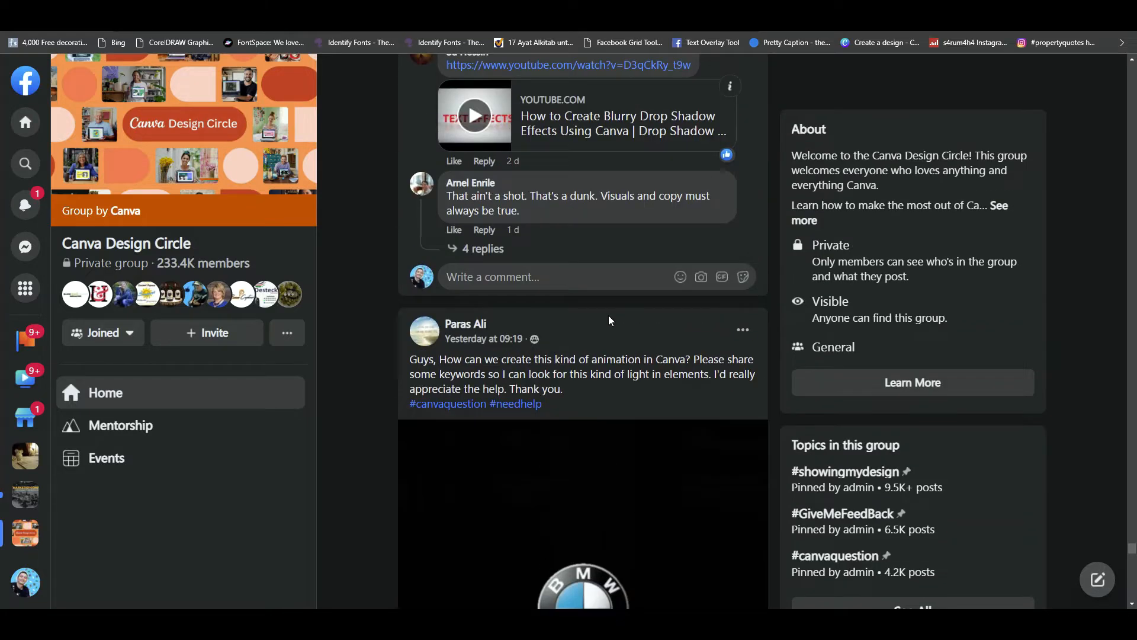
pyautogui.scroll(-3, 611, 320)
pyautogui.scroll(-3, 609, 350)
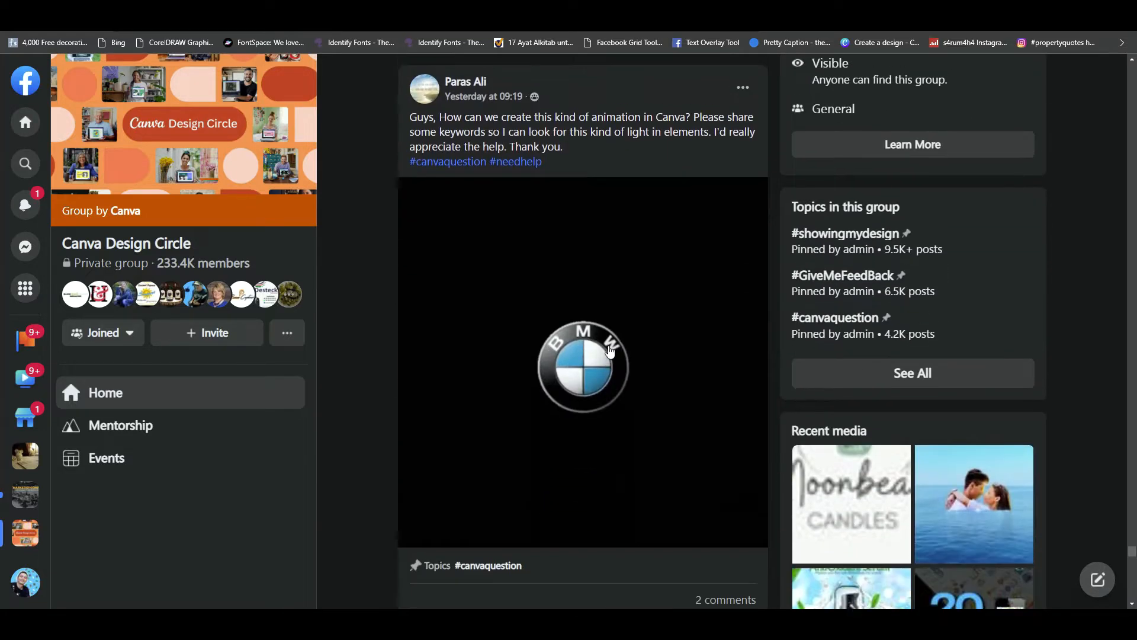
pyautogui.scroll(1, 611, 352)
pyautogui.scroll(1, 611, 352)
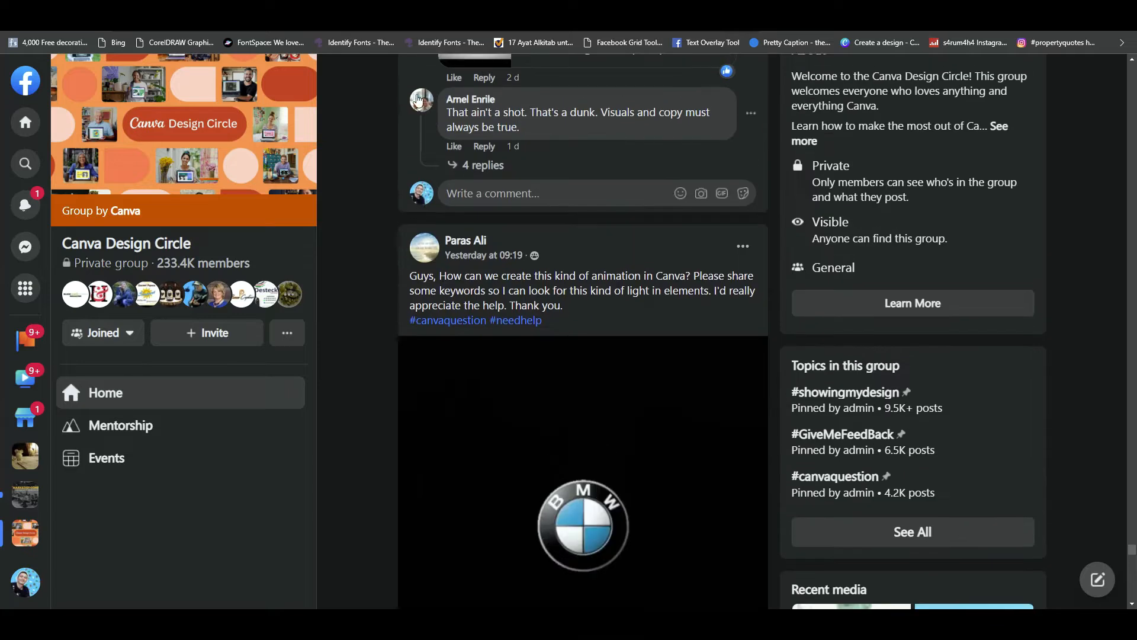
pyautogui.scroll(-1, 509, 377)
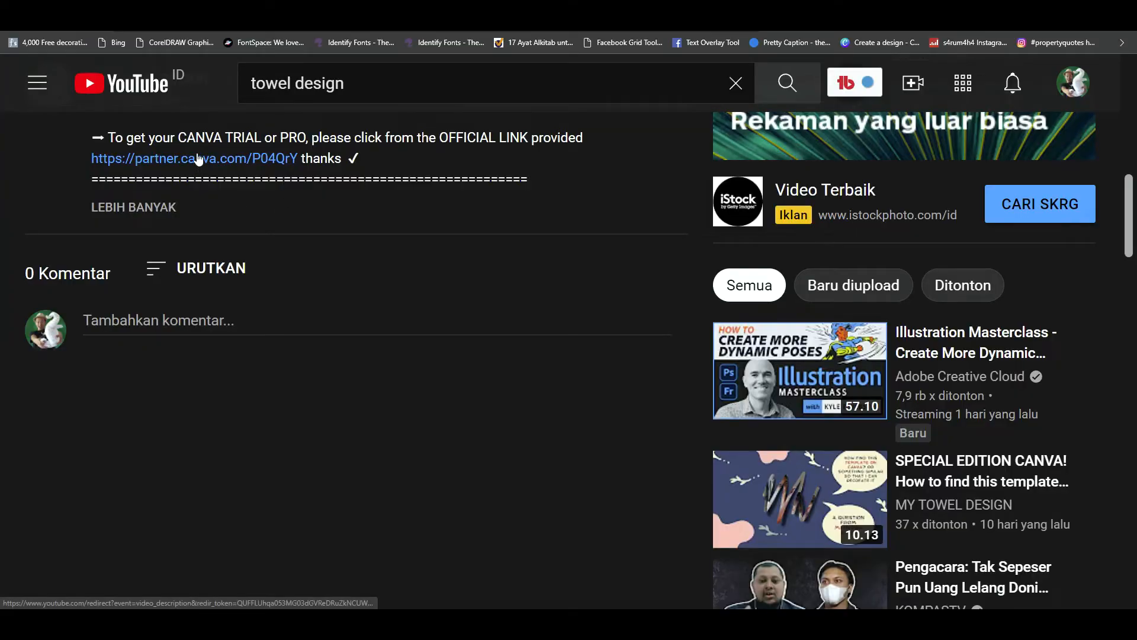
# - Open the Canva partner link in the YouTube video description and look over the Canva Pro offer page
pyautogui.hotkey('ctrl', '+')
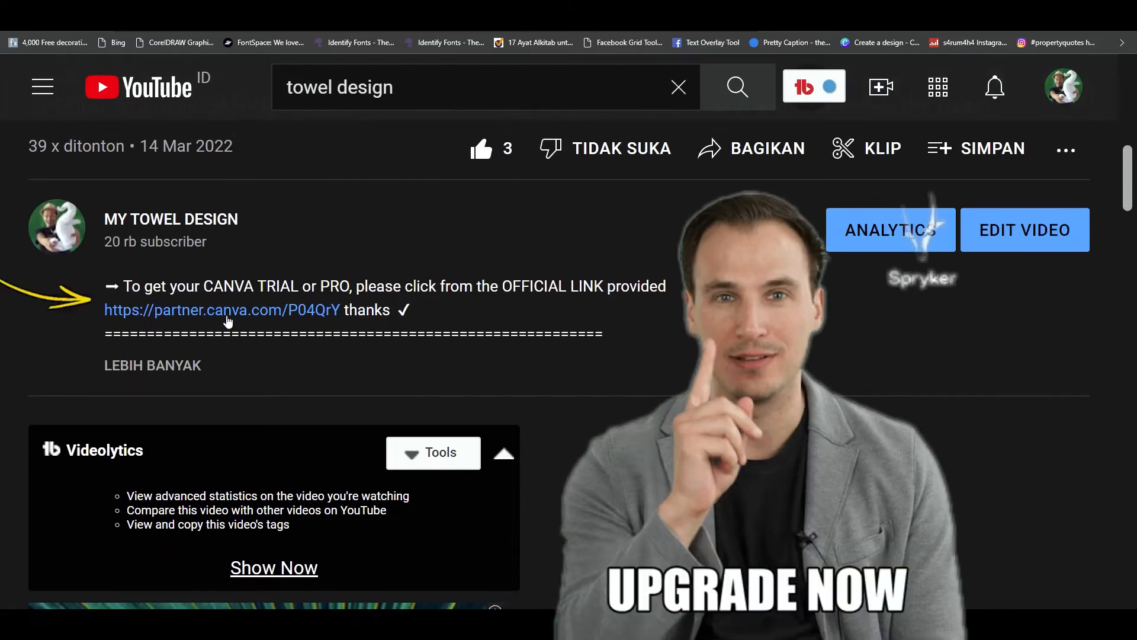
pyautogui.click(225, 308)
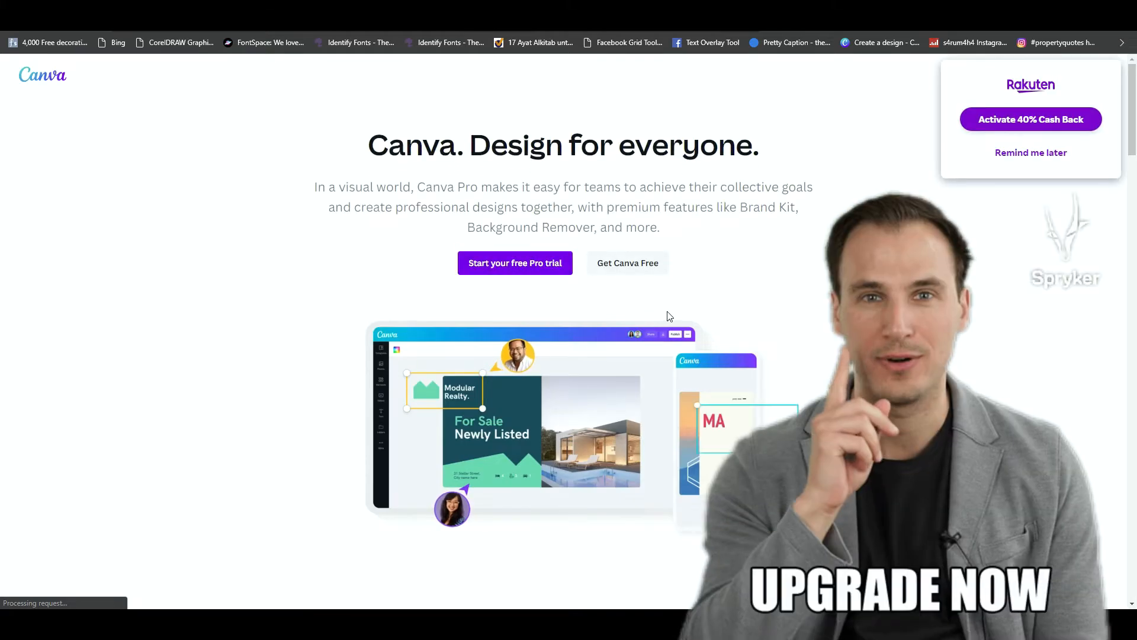
pyautogui.scroll(-4, 613, 307)
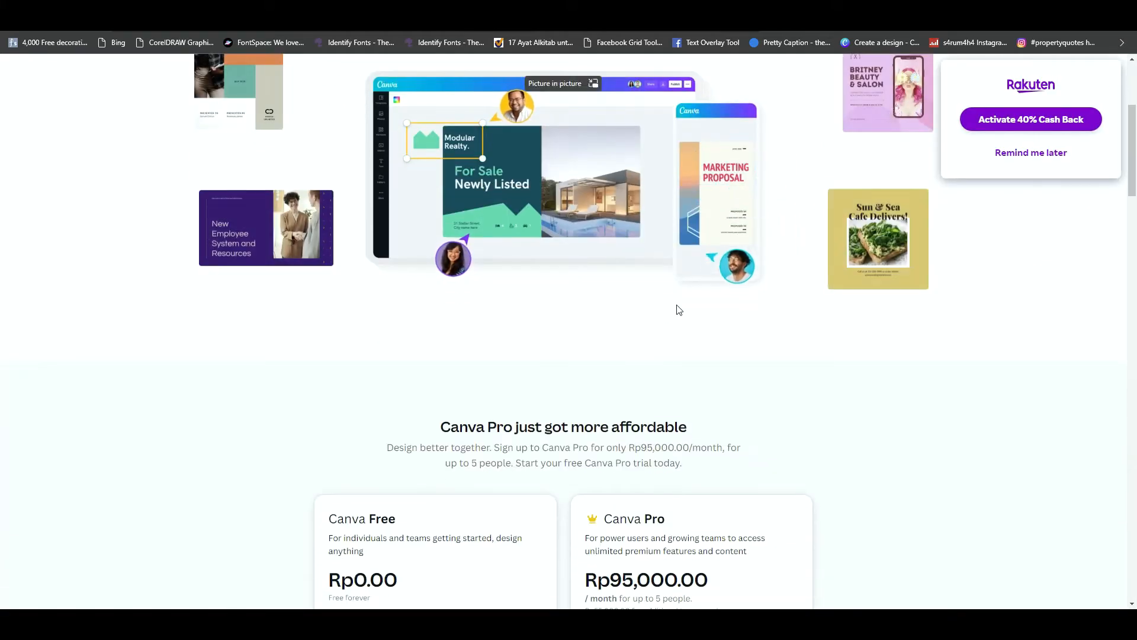
pyautogui.scroll(5, 678, 304)
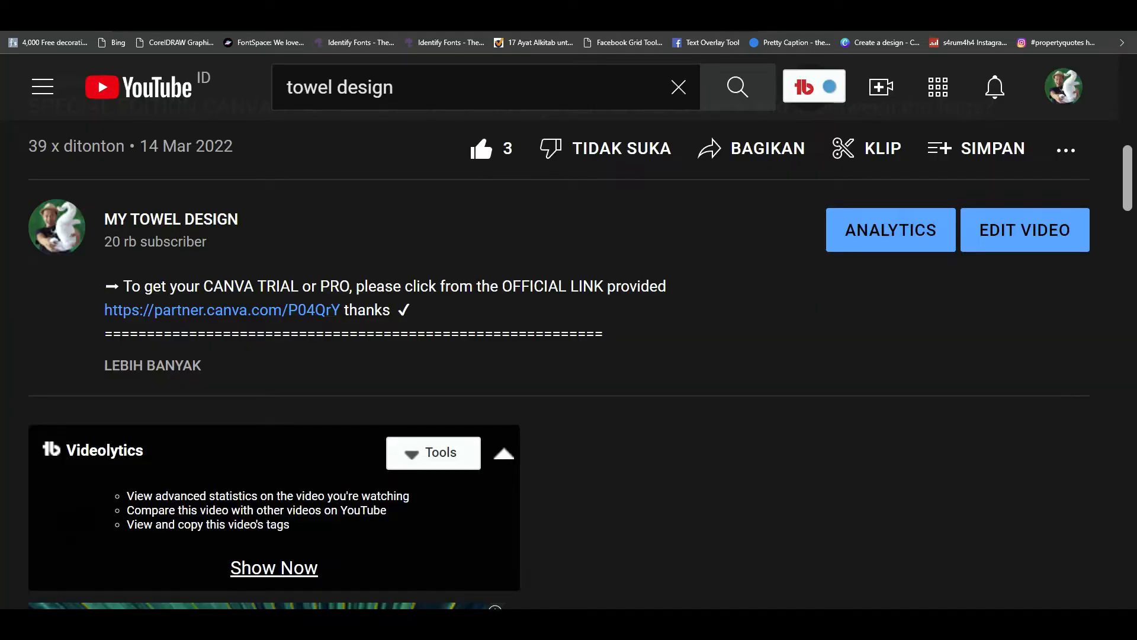
# - Switch to the Canva animation design, review the elements on page 1 and select the magenta blob
pyautogui.click(216, 5)
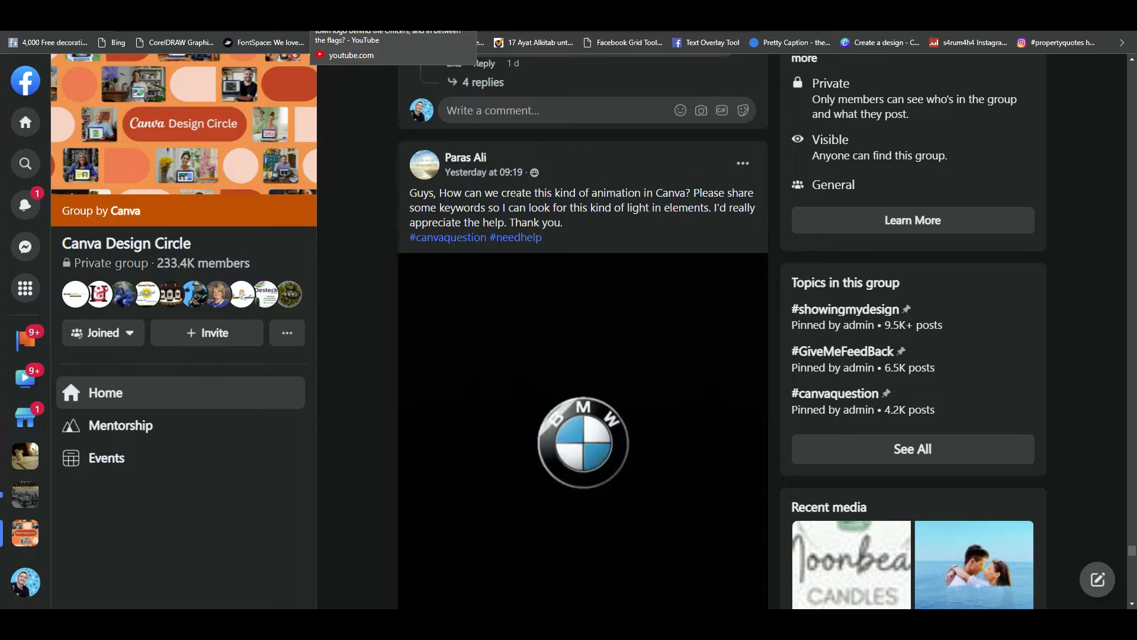
pyautogui.click(592, 12)
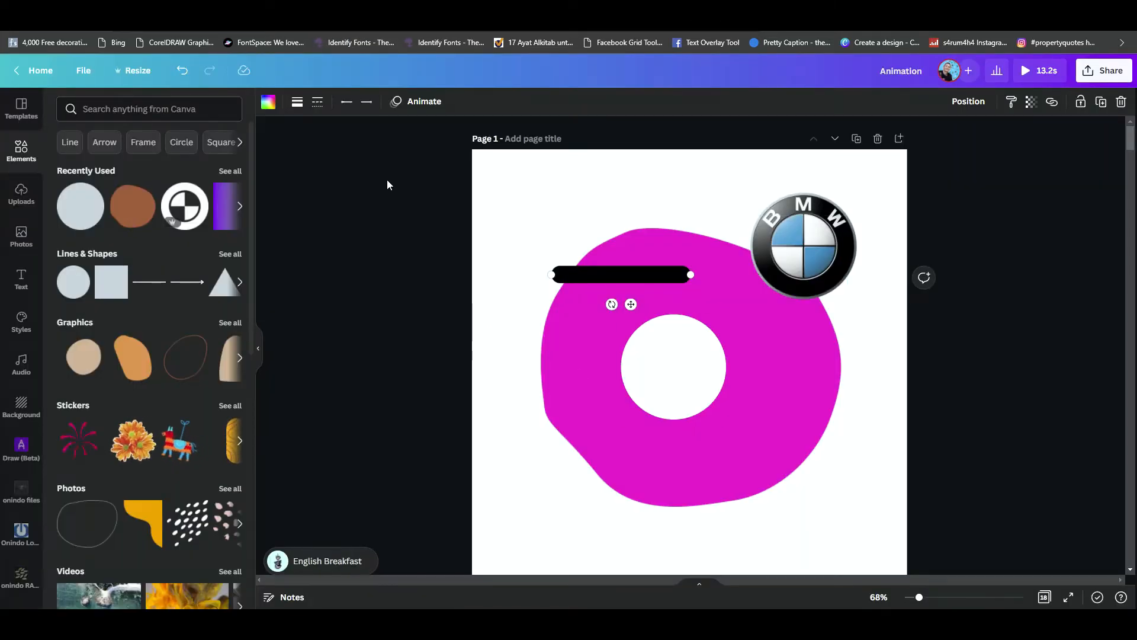
pyautogui.moveTo(392, 172); pyautogui.dragTo(995, 487)
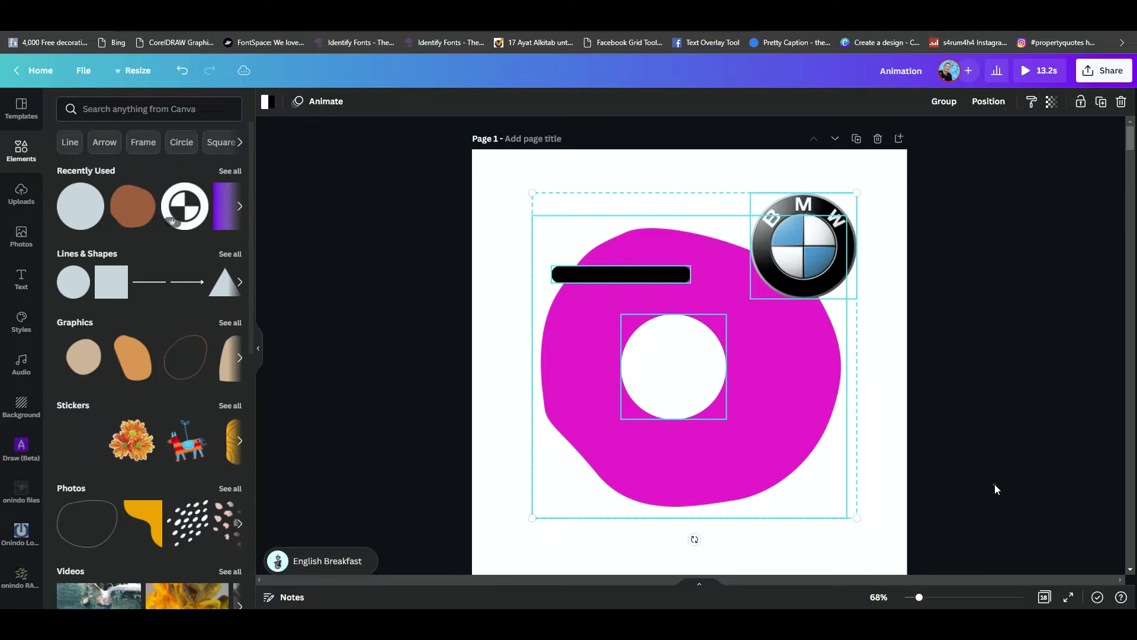
pyautogui.click(740, 467)
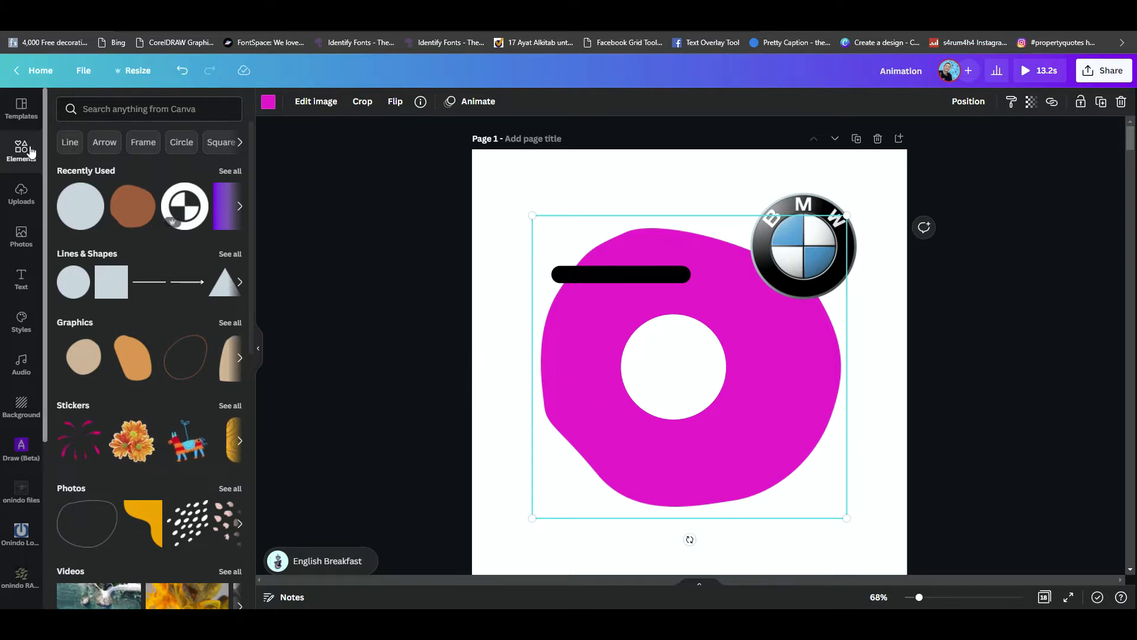
# - Search the elements library for "abstract shapes"
pyautogui.click(113, 110)
pyautogui.hotkey('ctrl', '+')
pyautogui.hotkey('ctrl', '+')
pyautogui.hotkey('ctrl', '+')
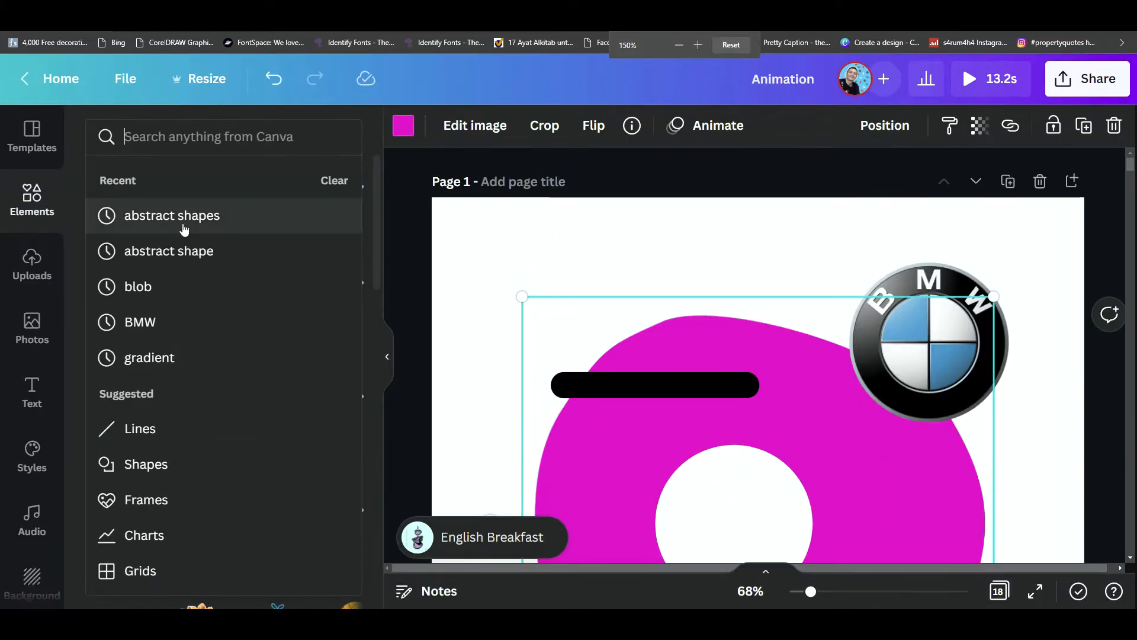
pyautogui.click(177, 217)
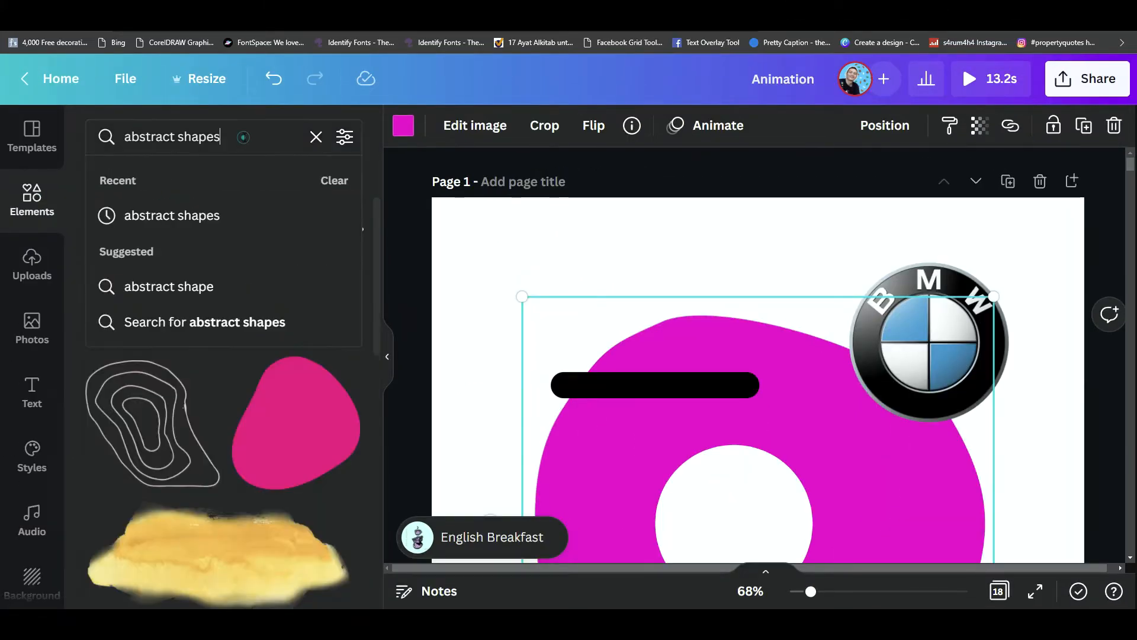
pyautogui.click(244, 138)
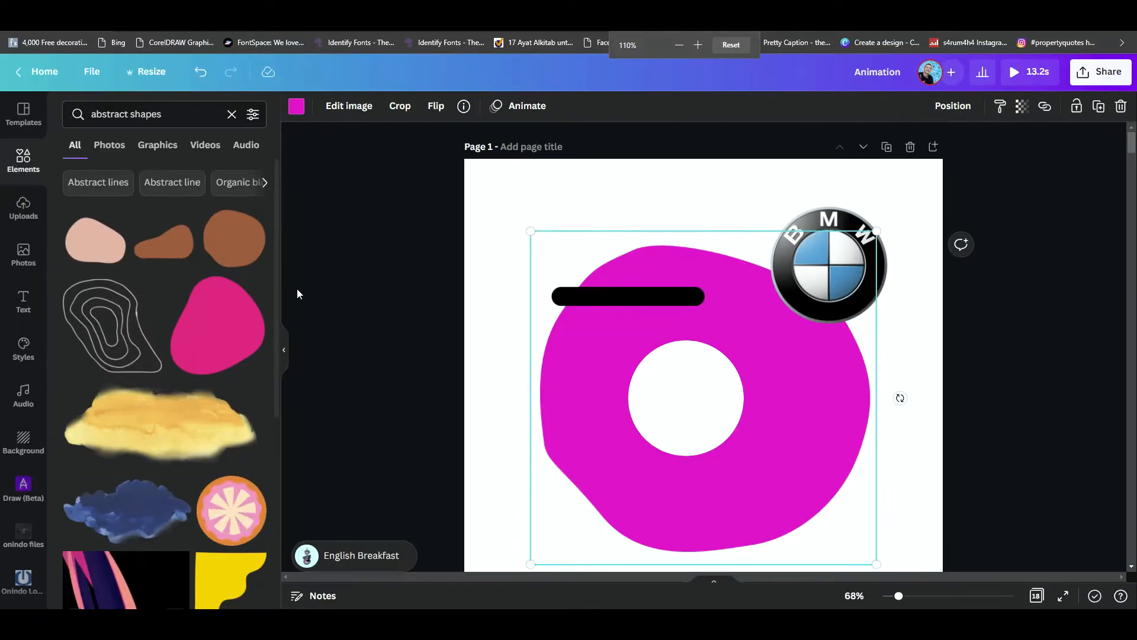
# - Add the brown rounded blob to page 1, recolour it magenta and place it over the existing blob
pyautogui.click(319, 307)
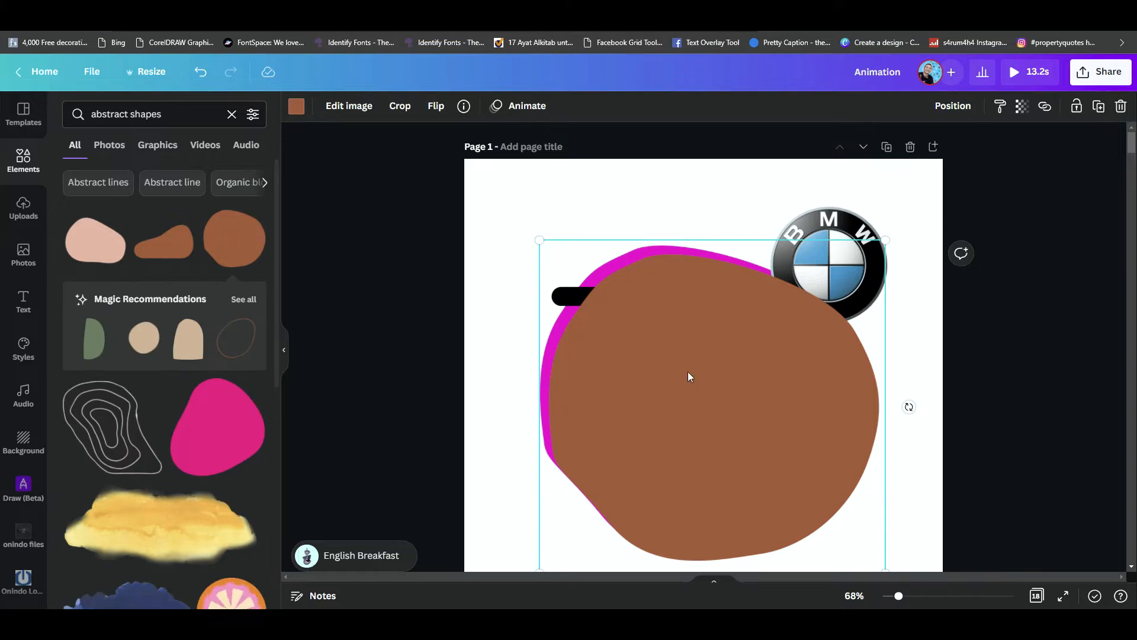
pyautogui.click(298, 114)
pyautogui.click(78, 174)
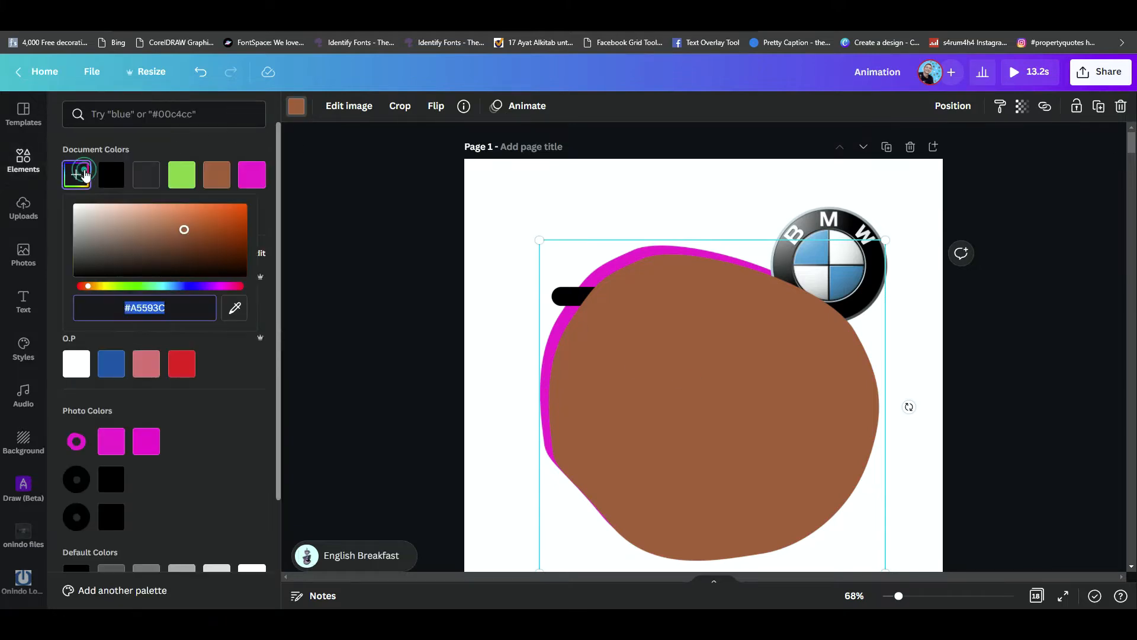
pyautogui.click(252, 182)
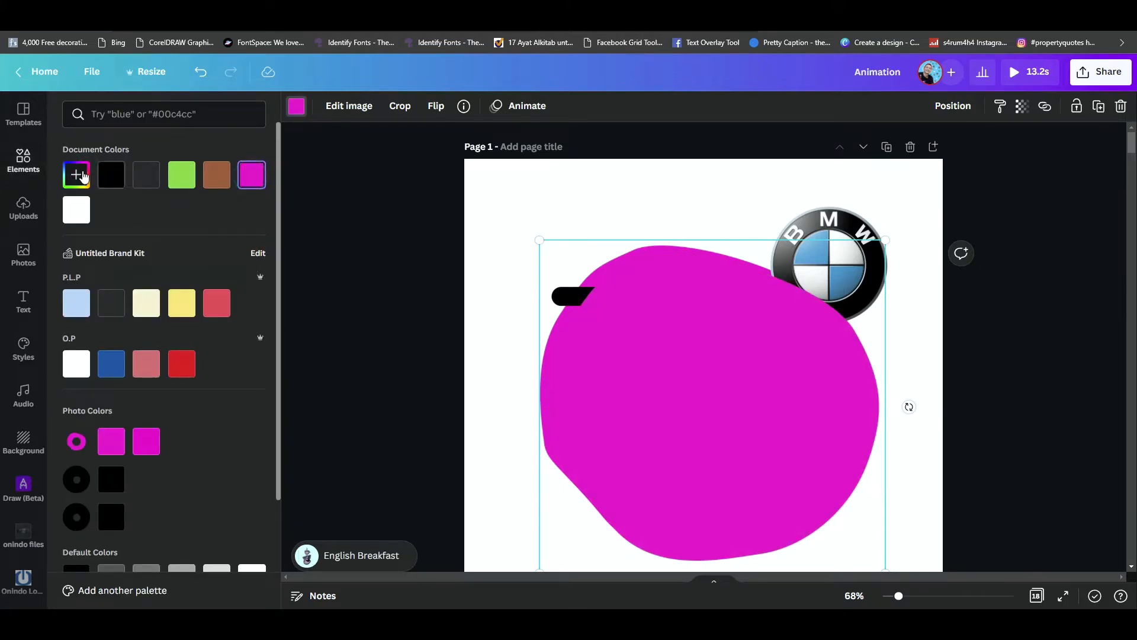
pyautogui.moveTo(685, 370); pyautogui.dragTo(629, 361)
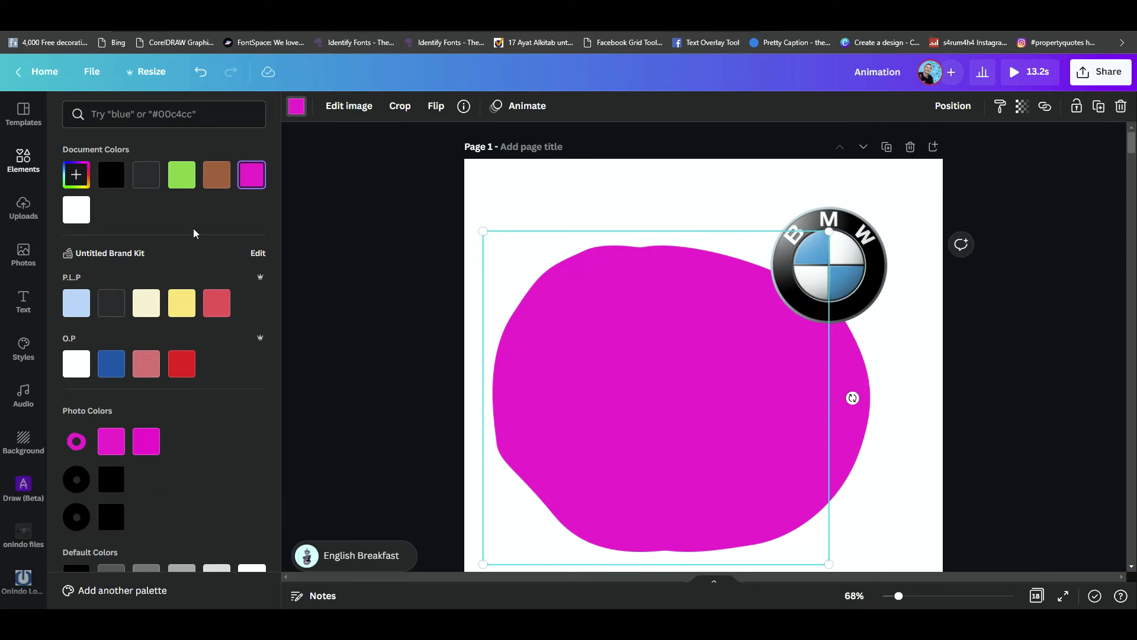
# - Set the added blob's custom colour to #F12CC6
pyautogui.click(82, 179)
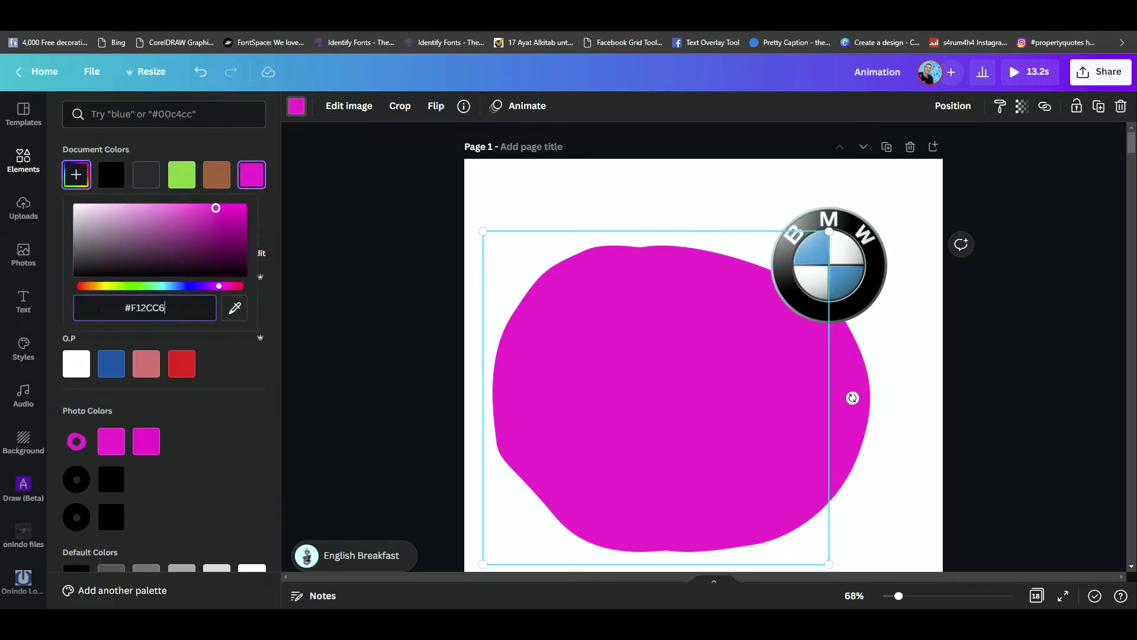
pyautogui.hotkey('ctrl', '+')
pyautogui.hotkey('ctrl', '+')
pyautogui.hotkey('ctrl', '+')
pyautogui.hotkey('ctrl', '+')
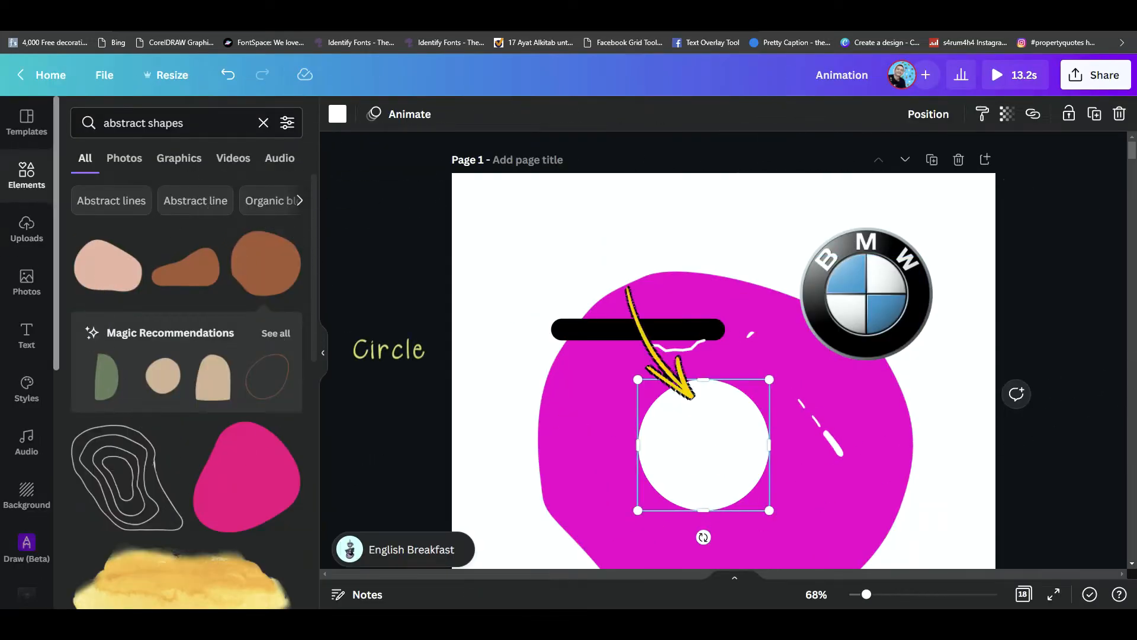
# - Clear the element search, add a circle shape and shrink it to about 330 × 330
pyautogui.click(263, 123)
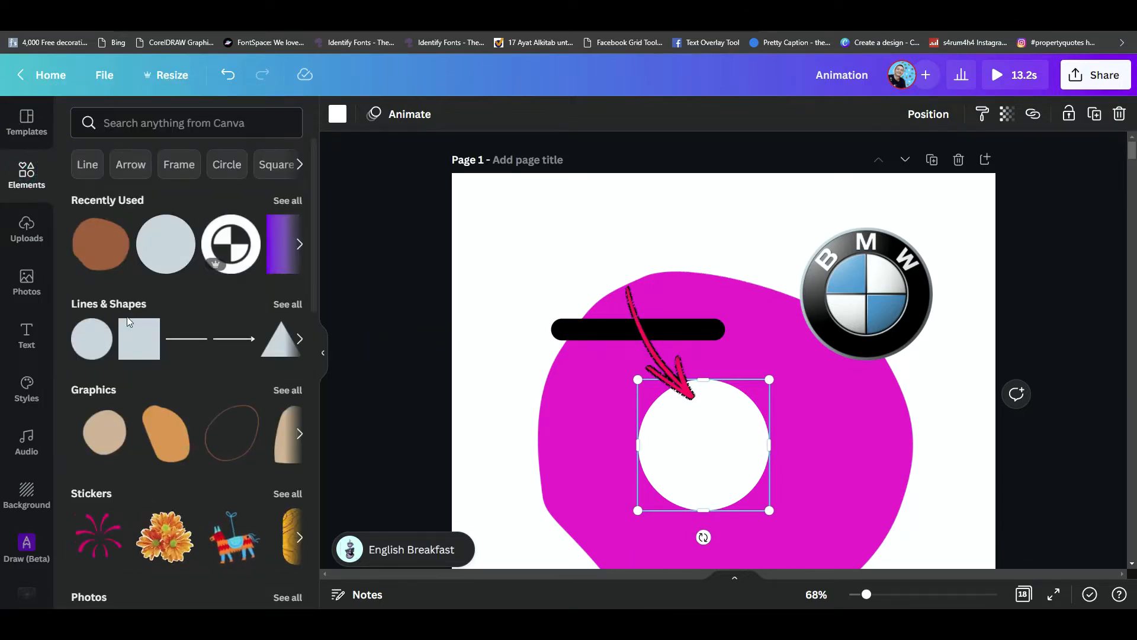
pyautogui.click(91, 345)
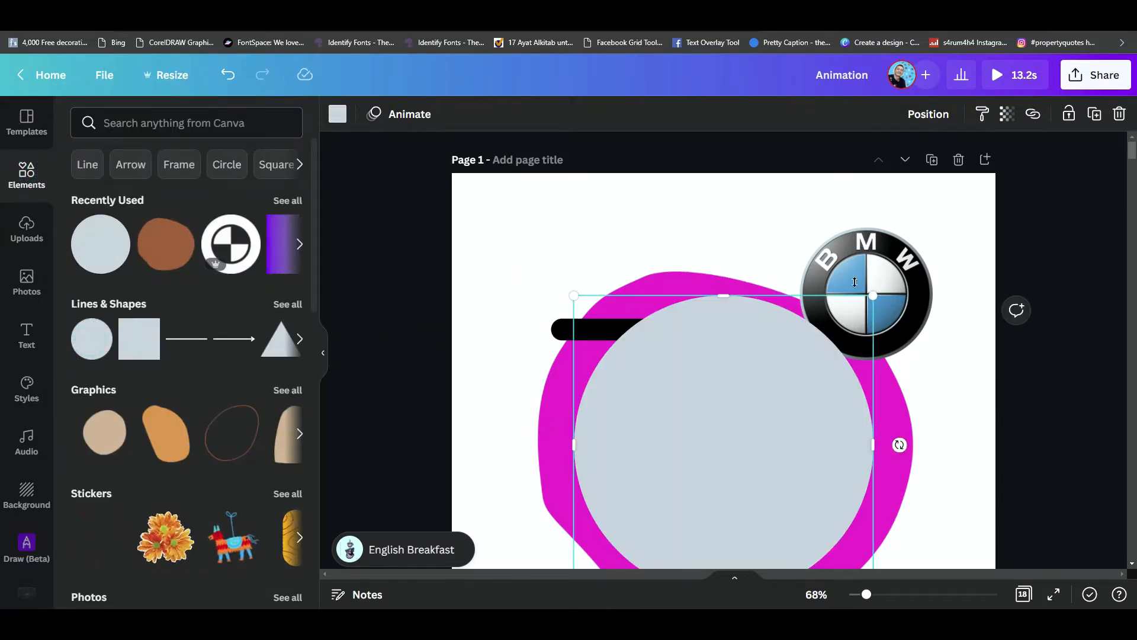
pyautogui.moveTo(874, 295); pyautogui.dragTo(740, 428)
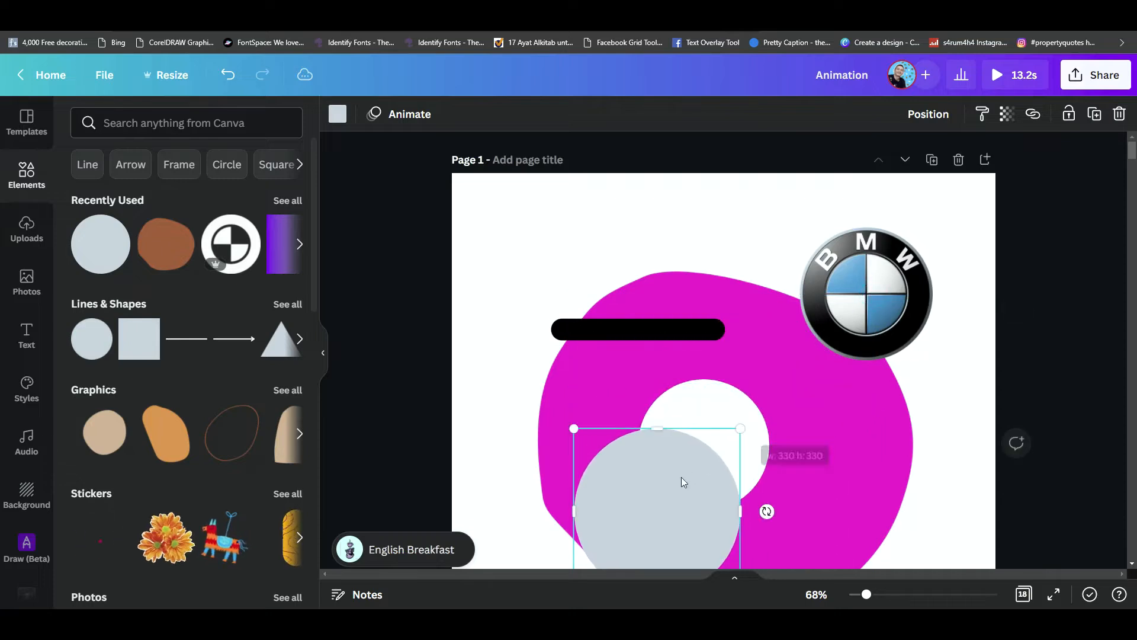
# - Try fitting the grey circle over the BMW logo by moving and resizing it, and undo the attempt
pyautogui.moveTo(682, 480); pyautogui.dragTo(727, 412)
pyautogui.moveTo(787, 360); pyautogui.dragTo(777, 395)
pyautogui.moveTo(697, 429); pyautogui.dragTo(878, 261)
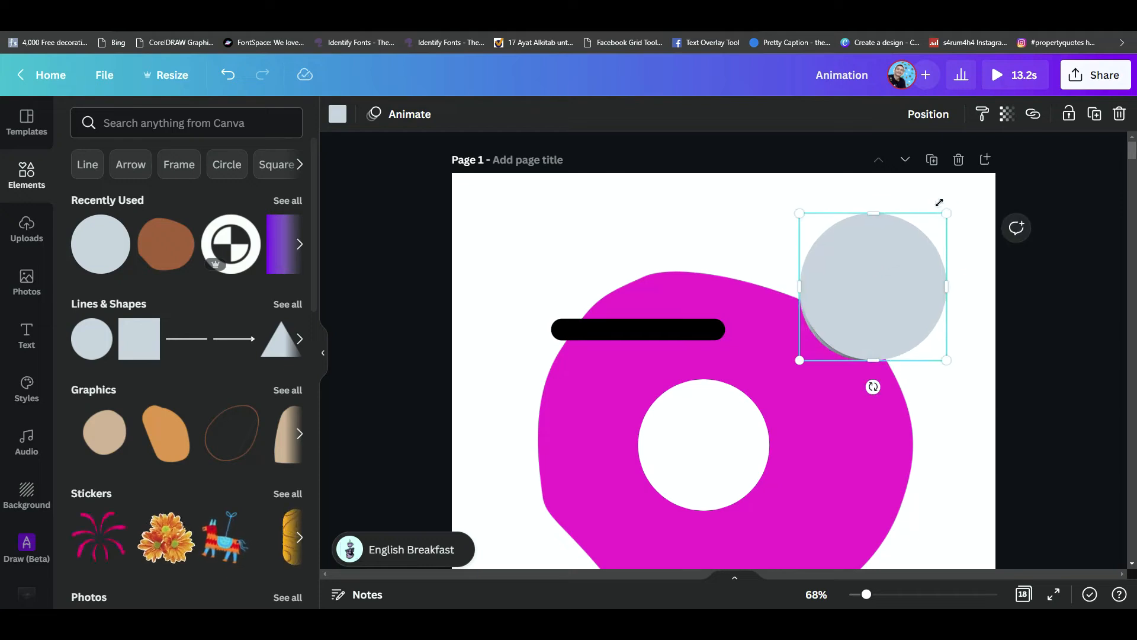
pyautogui.moveTo(938, 219); pyautogui.dragTo(938, 232)
pyautogui.moveTo(881, 274); pyautogui.dragTo(869, 315)
pyautogui.hotkey('ctrl', 'z')
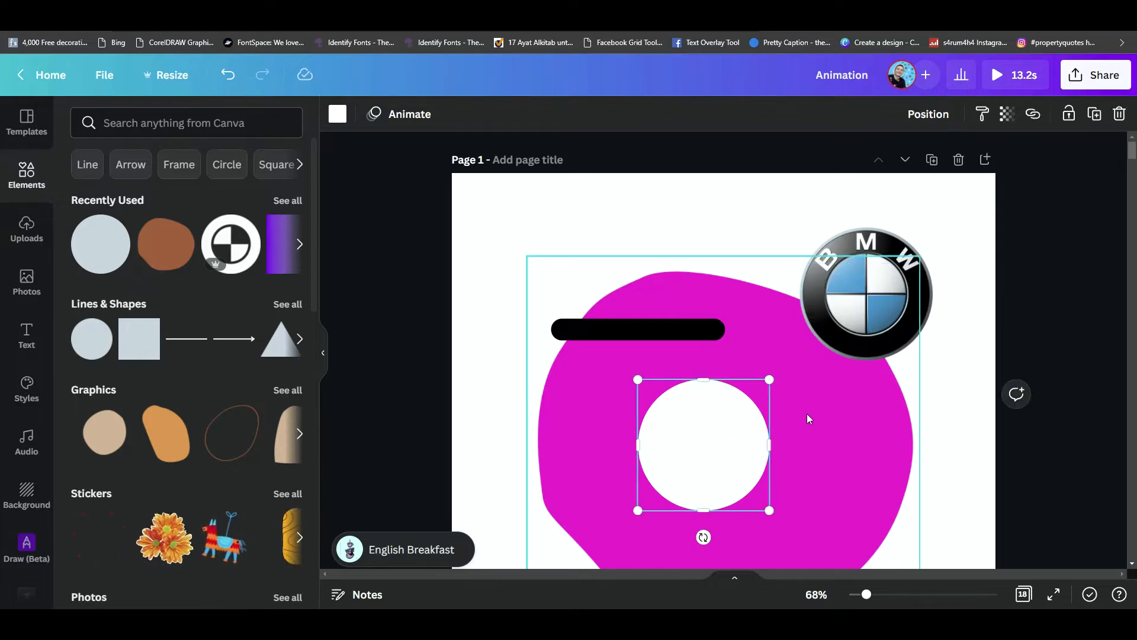
# - Add a plain line to page 1 and set its line weight to 32
pyautogui.click(654, 337)
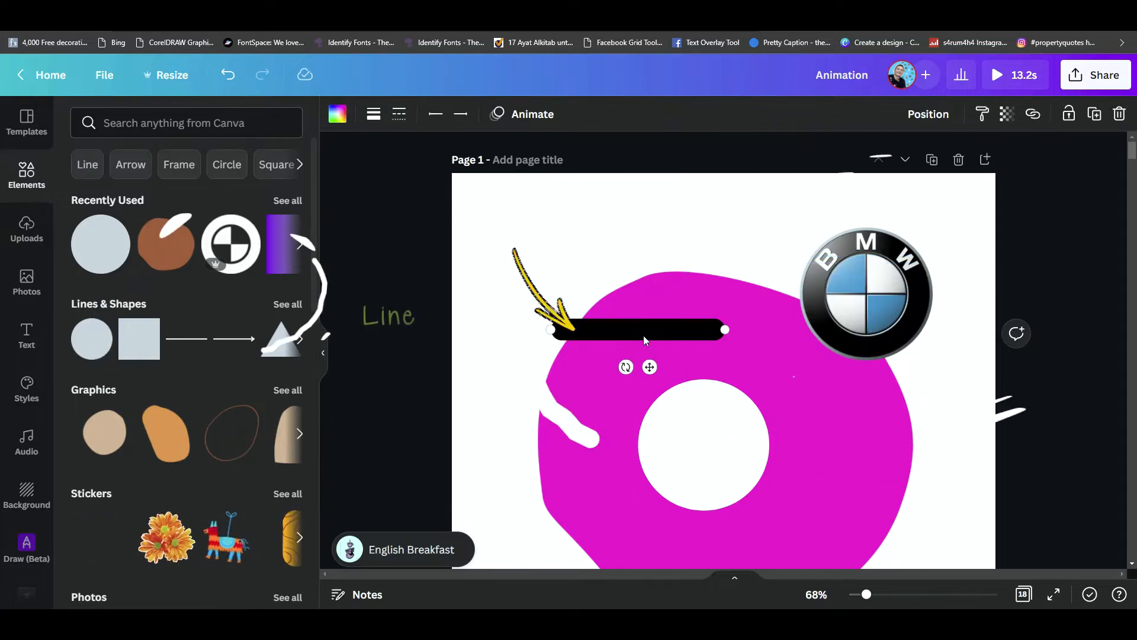
pyautogui.click(194, 343)
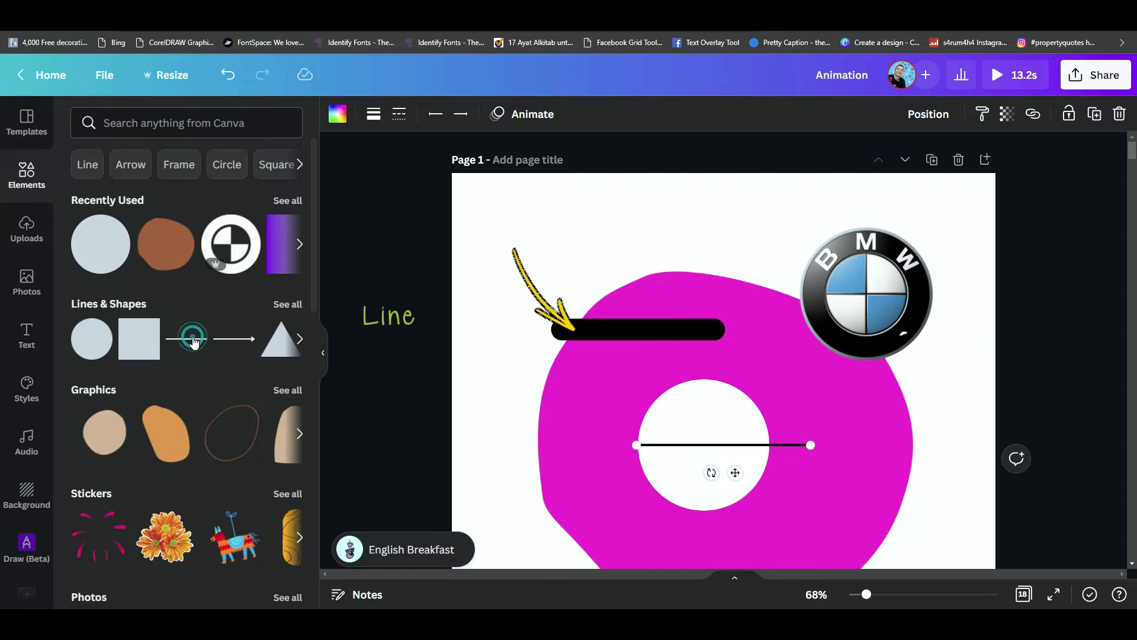
pyautogui.click(374, 113)
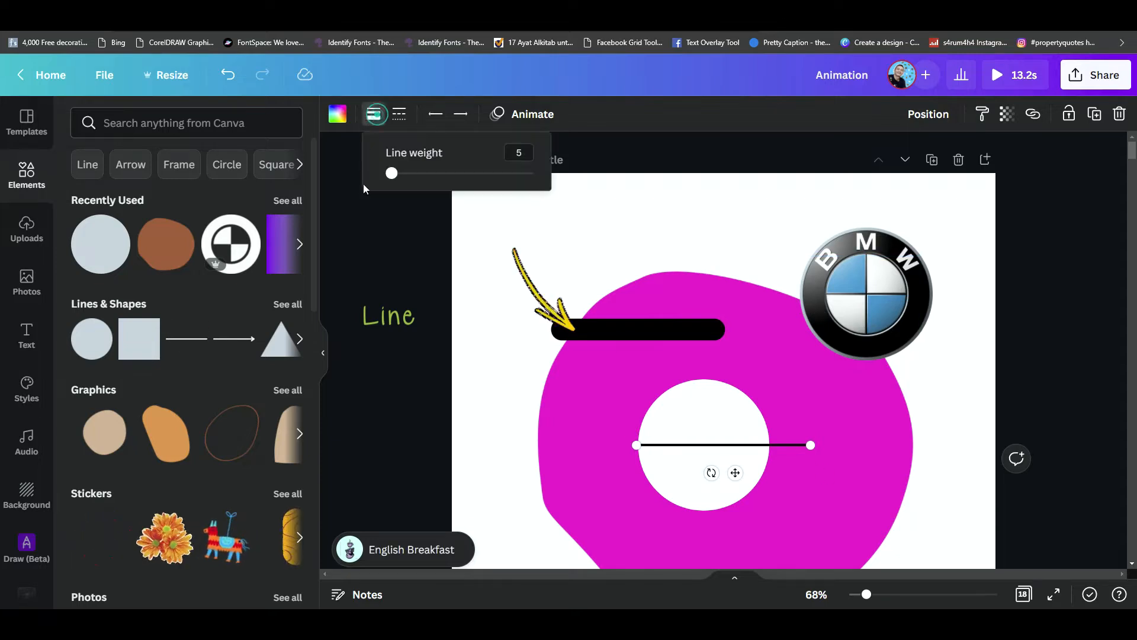
pyautogui.moveTo(391, 174); pyautogui.dragTo(433, 178)
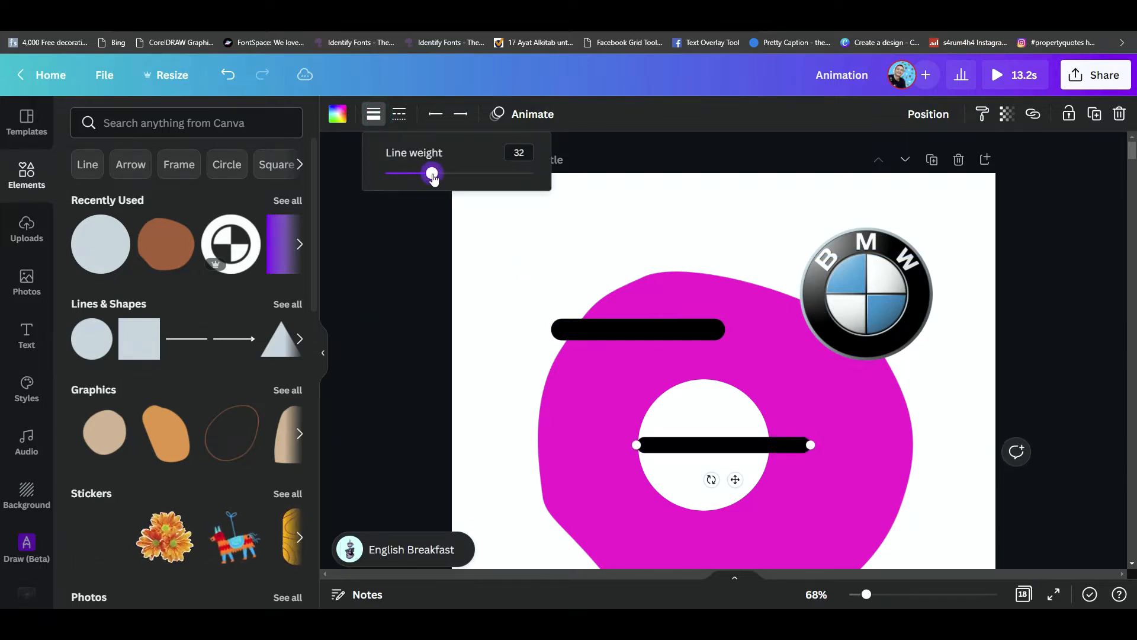
# - Lengthen the thick line across the blob to about 500 and colour it white
pyautogui.moveTo(811, 445); pyautogui.dragTo(889, 439)
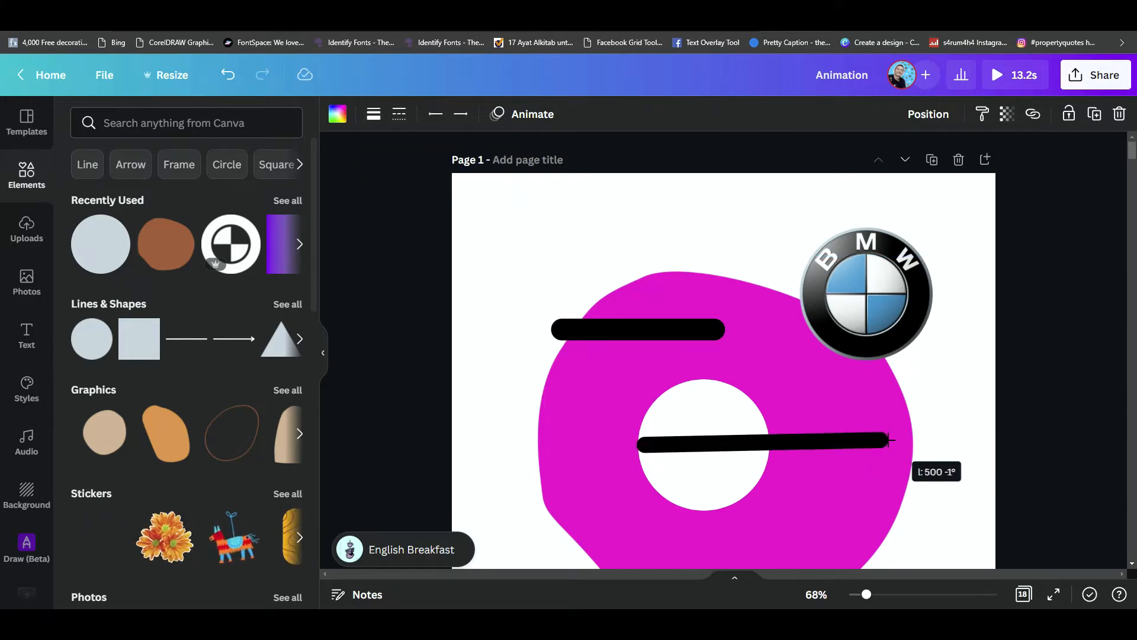
pyautogui.click(338, 114)
pyautogui.click(286, 190)
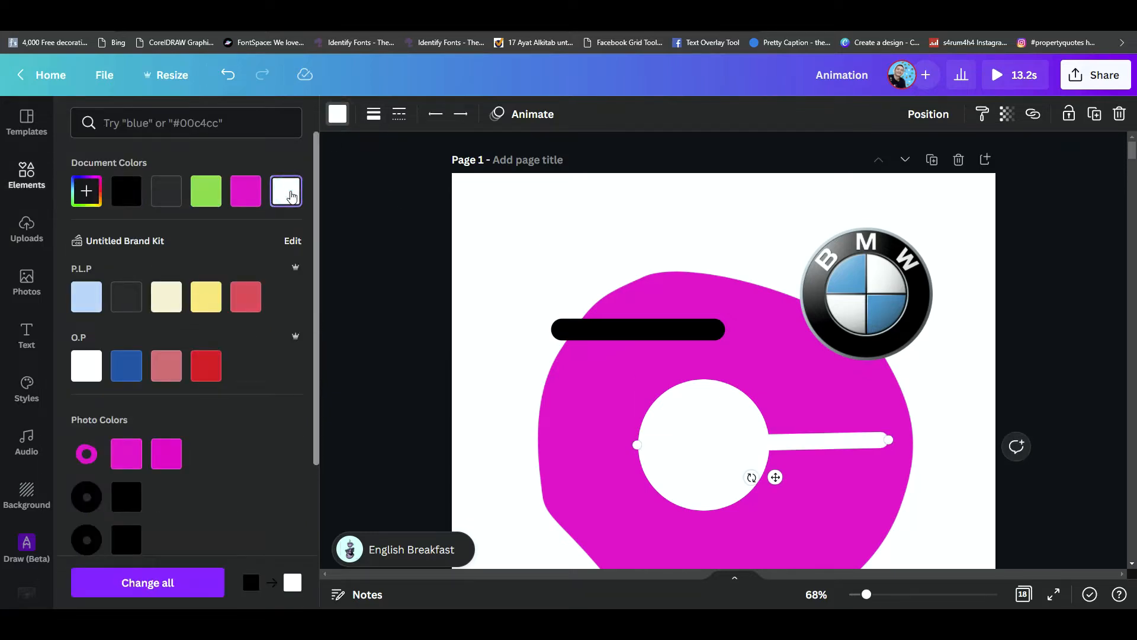
# - Undo the white colour on the long line across the blob, adjust its weight, and delete the line
pyautogui.hotkey('ctrl', 'z')
pyautogui.click(733, 448)
pyautogui.click(374, 118)
pyautogui.moveTo(438, 181)
pyautogui.mouseDown()
pyautogui.moveTo(391, 179)
pyautogui.moveTo(427, 182)
pyautogui.mouseUp()
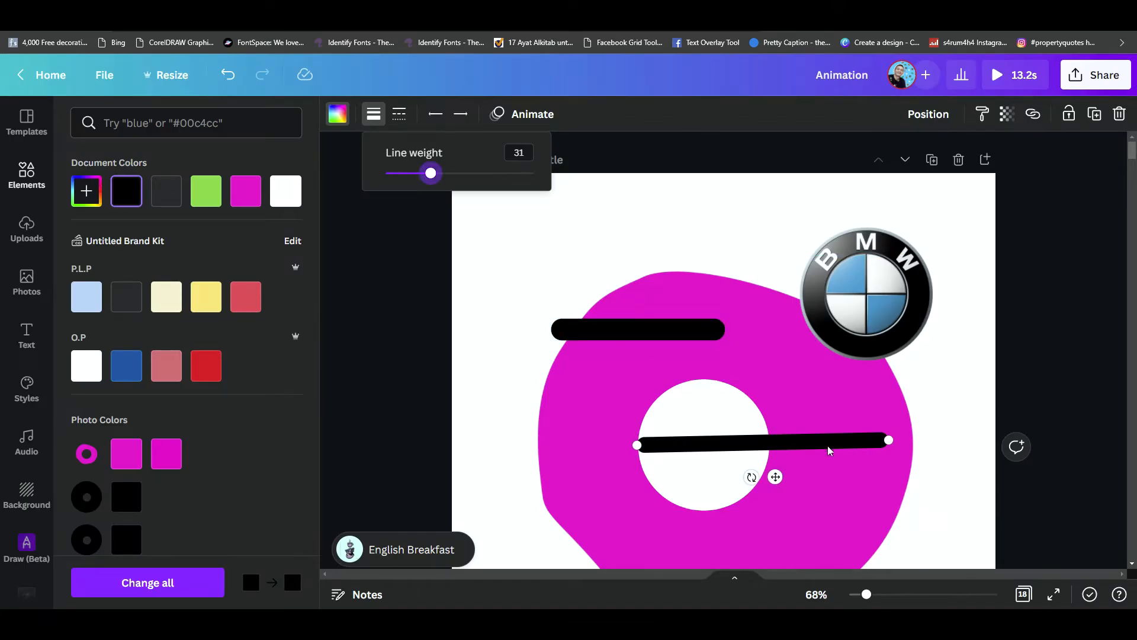
pyautogui.click(828, 449)
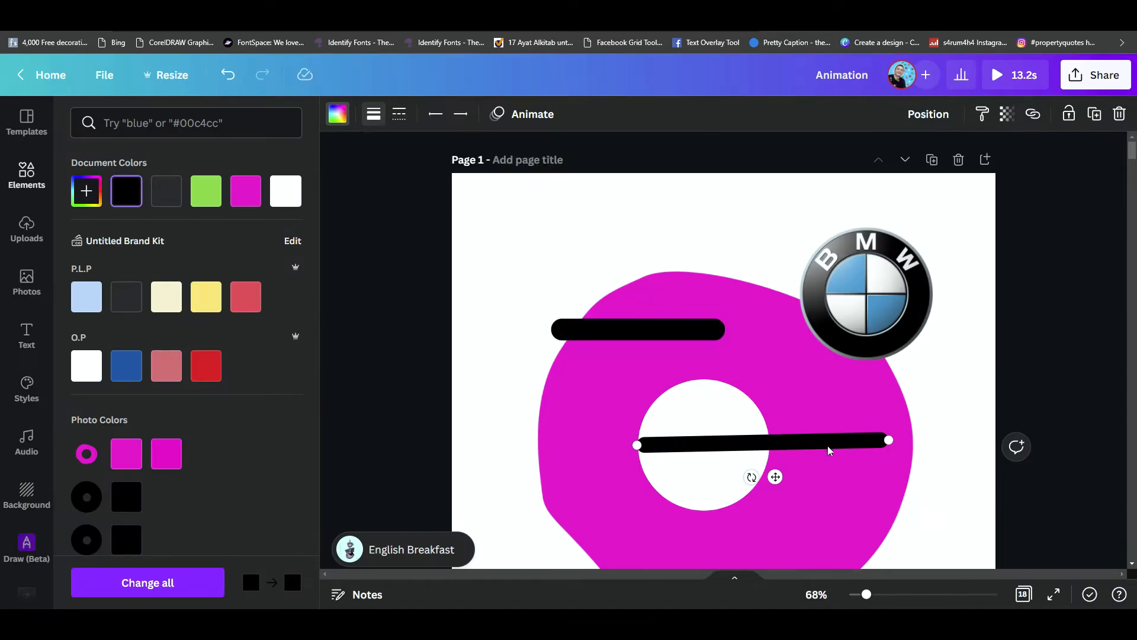
pyautogui.press('Delete')
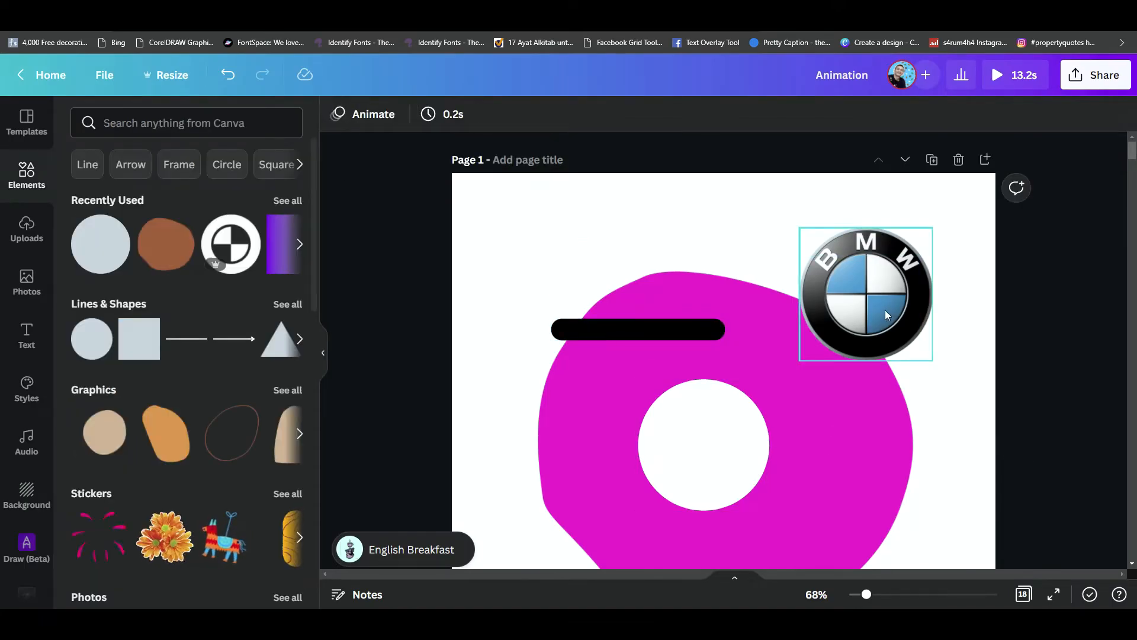
# - Find the Iconscout app among the available Canva apps and open it
pyautogui.click(885, 311)
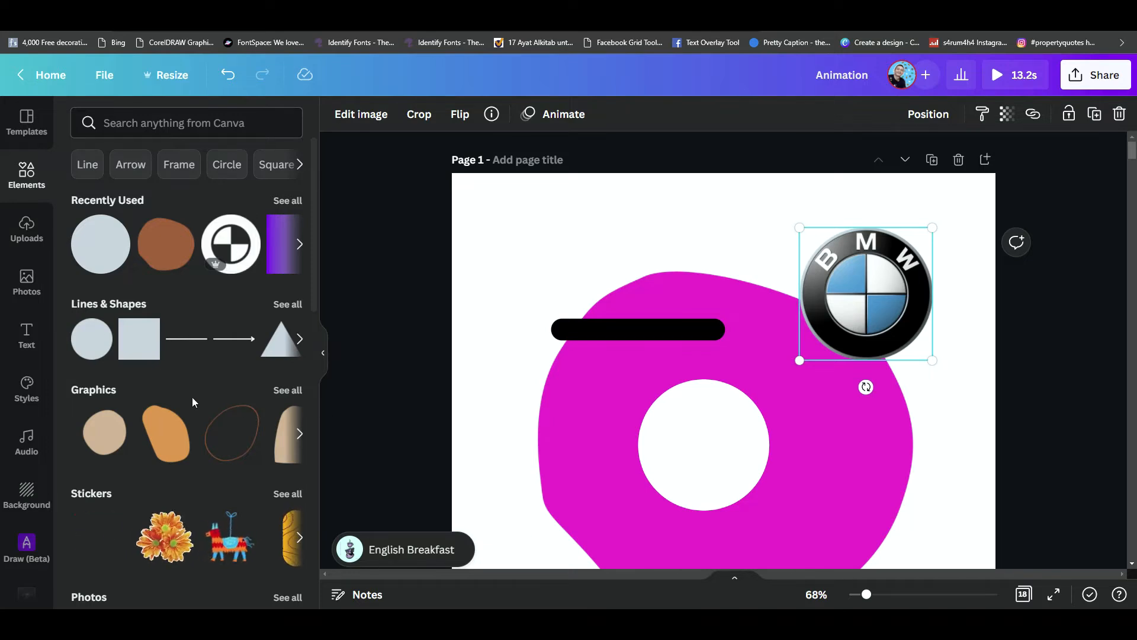
pyautogui.hotkey('ctrl', '+')
pyautogui.hotkey('ctrl', '+')
pyautogui.scroll(-4, 175, 385)
pyautogui.scroll(-8, 41, 468)
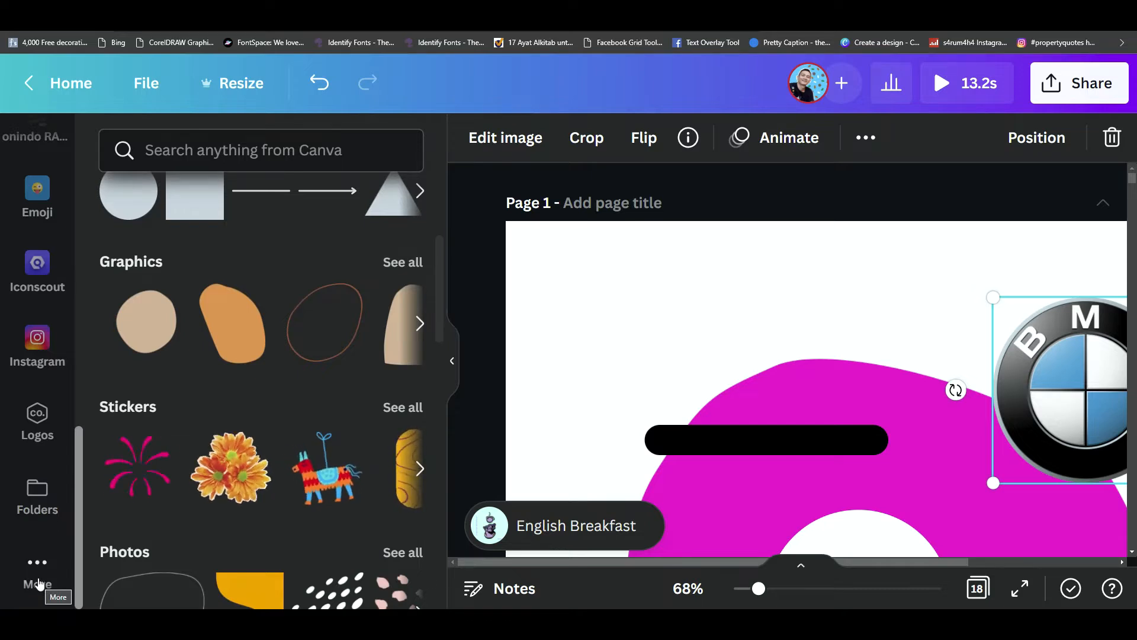
pyautogui.click(37, 584)
pyautogui.scroll(-5, 272, 460)
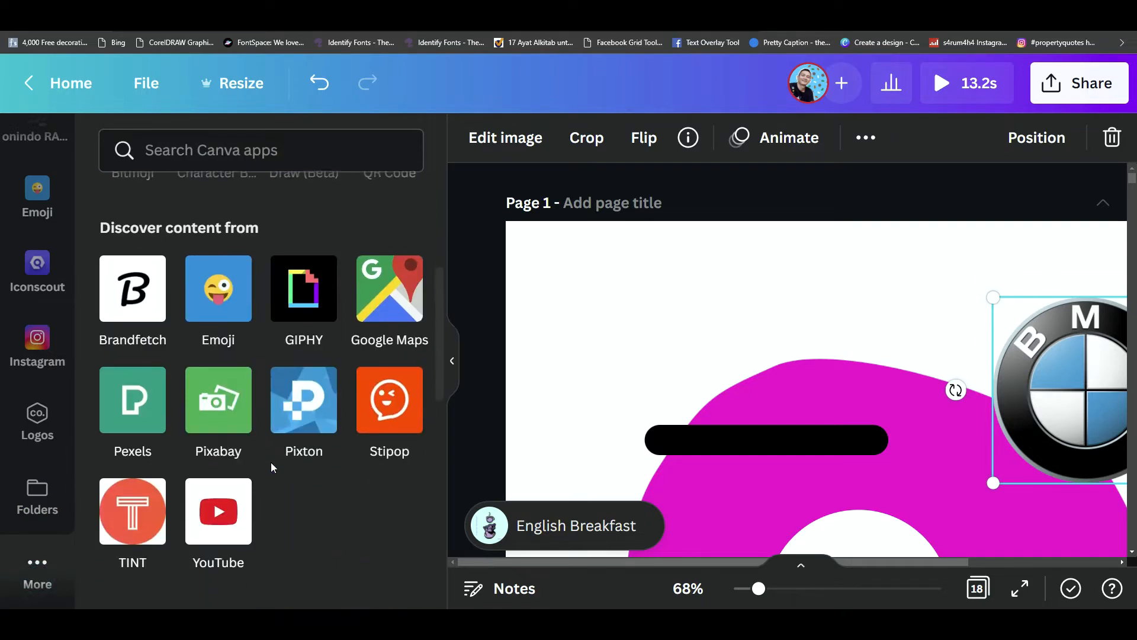
pyautogui.scroll(-5, 271, 462)
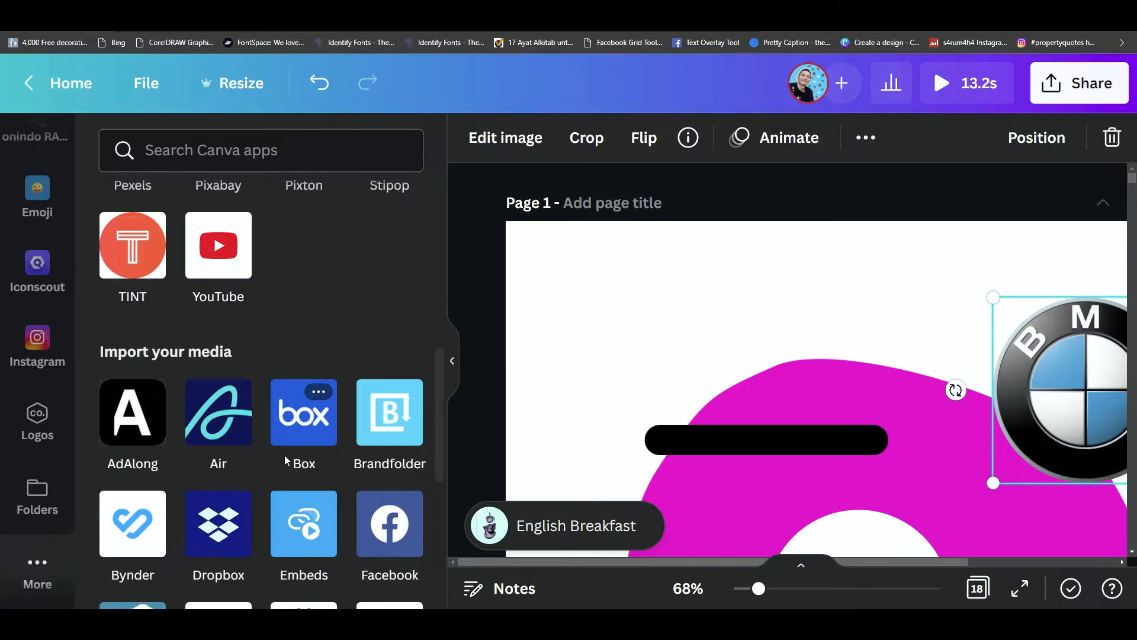
pyautogui.scroll(-7, 284, 459)
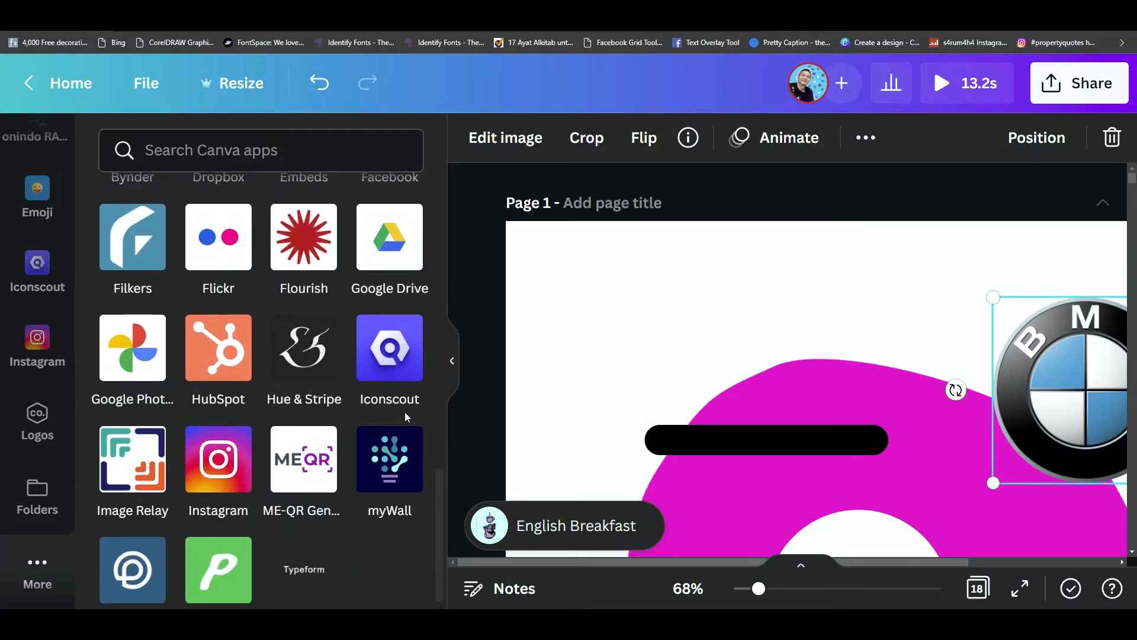
pyautogui.click(400, 374)
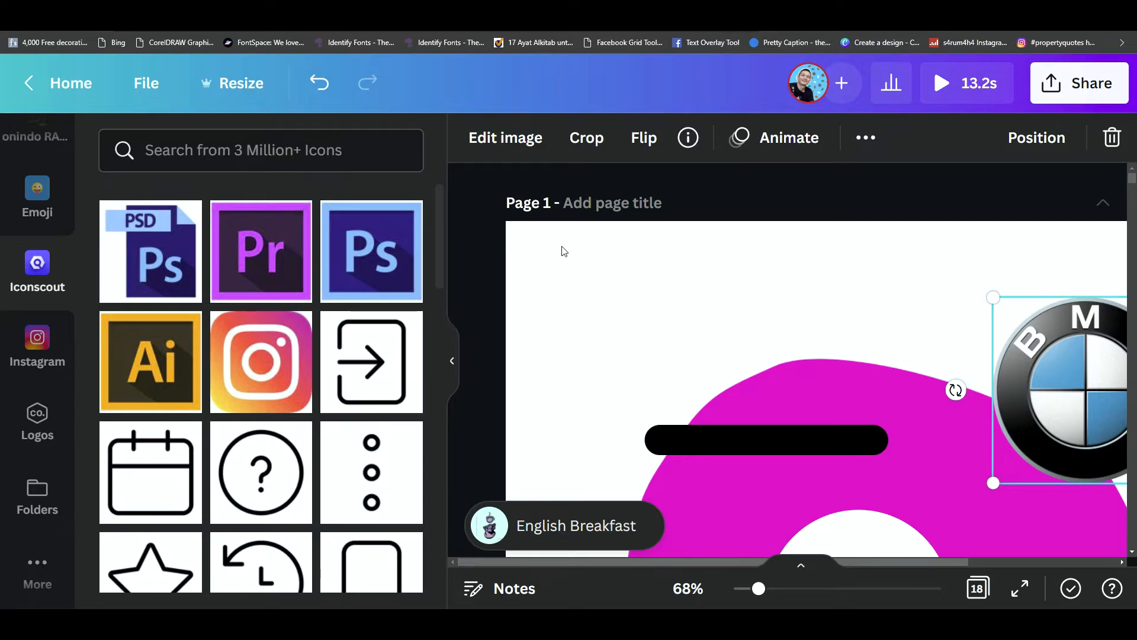
# - Search Iconscout for BMW, try placing the shaded logo over the white circle, and delete that copy
pyautogui.click(212, 151)
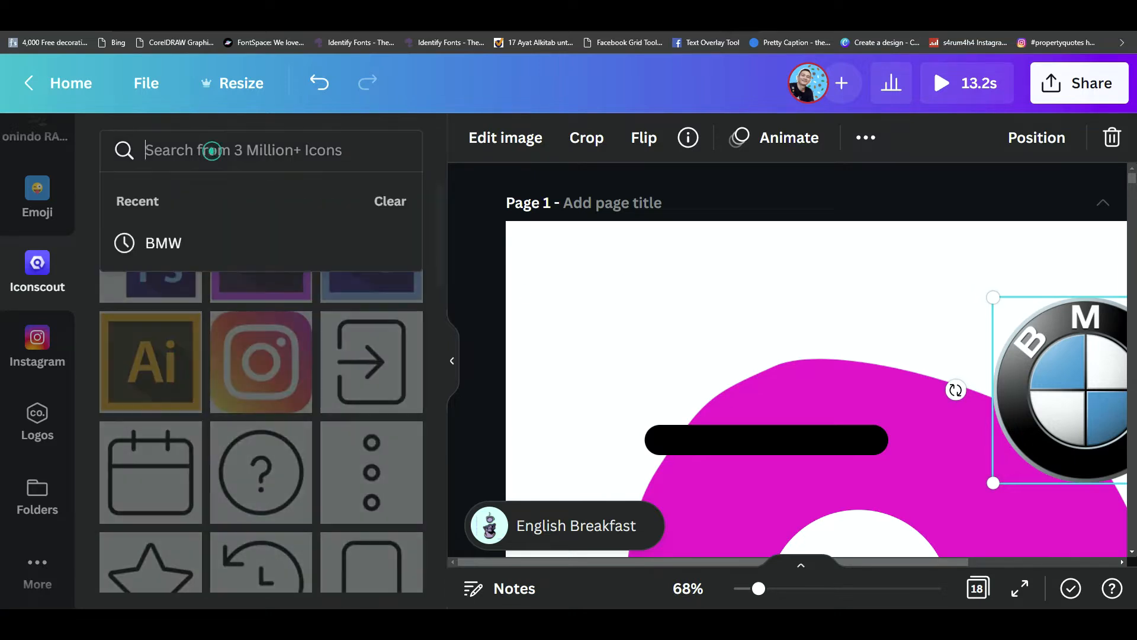
pyautogui.write('BM')
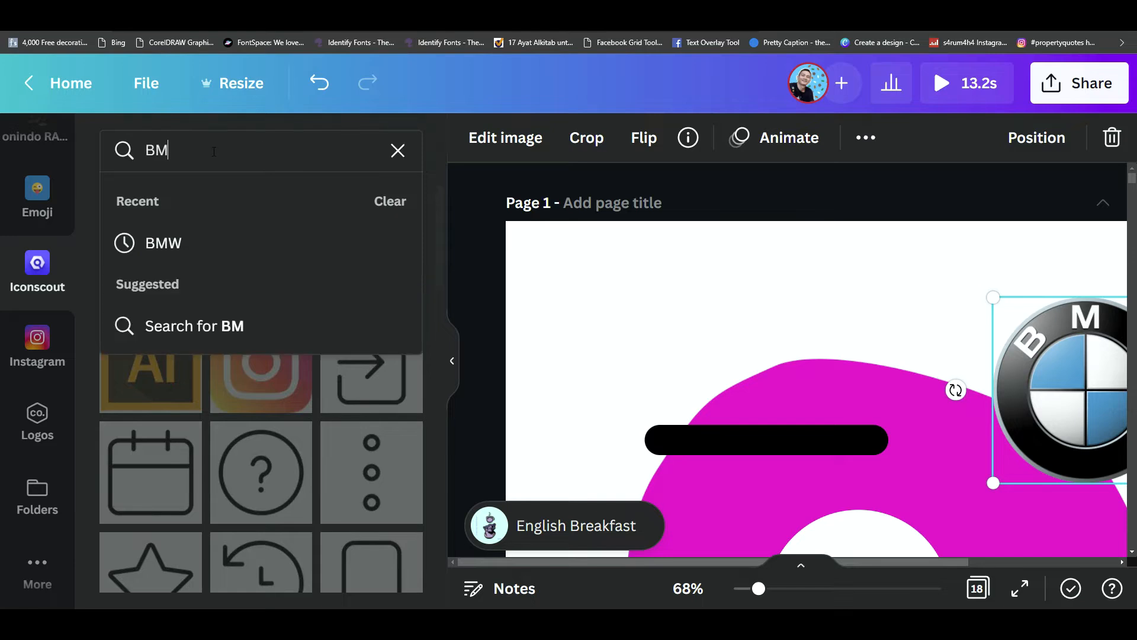
pyautogui.press('Return')
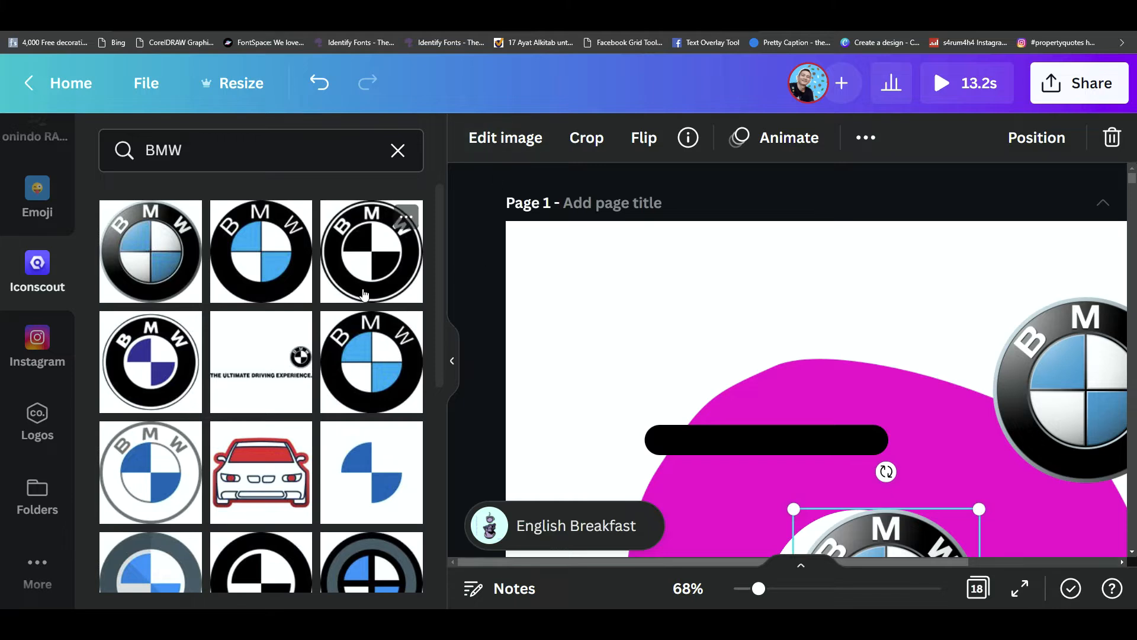
pyautogui.scroll(-3, 364, 294)
pyautogui.scroll(-1, 567, 333)
pyautogui.moveTo(708, 366)
pyautogui.mouseDown()
pyautogui.moveTo(684, 365)
pyautogui.moveTo(702, 366)
pyautogui.mouseUp()
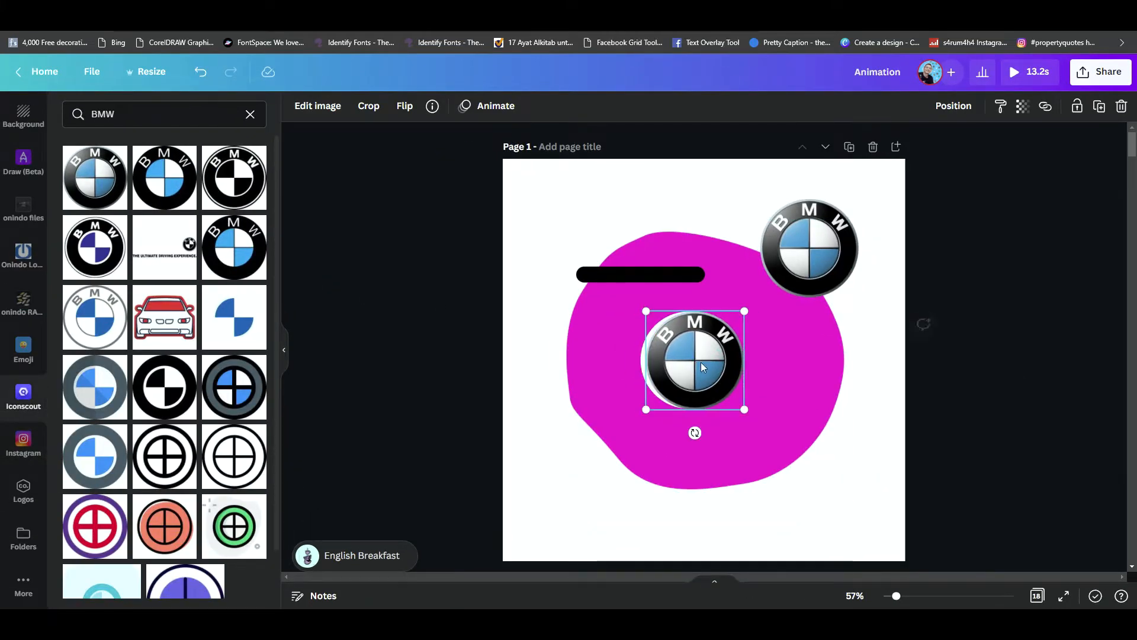
pyautogui.hotkey('ctrl', 'Tab')
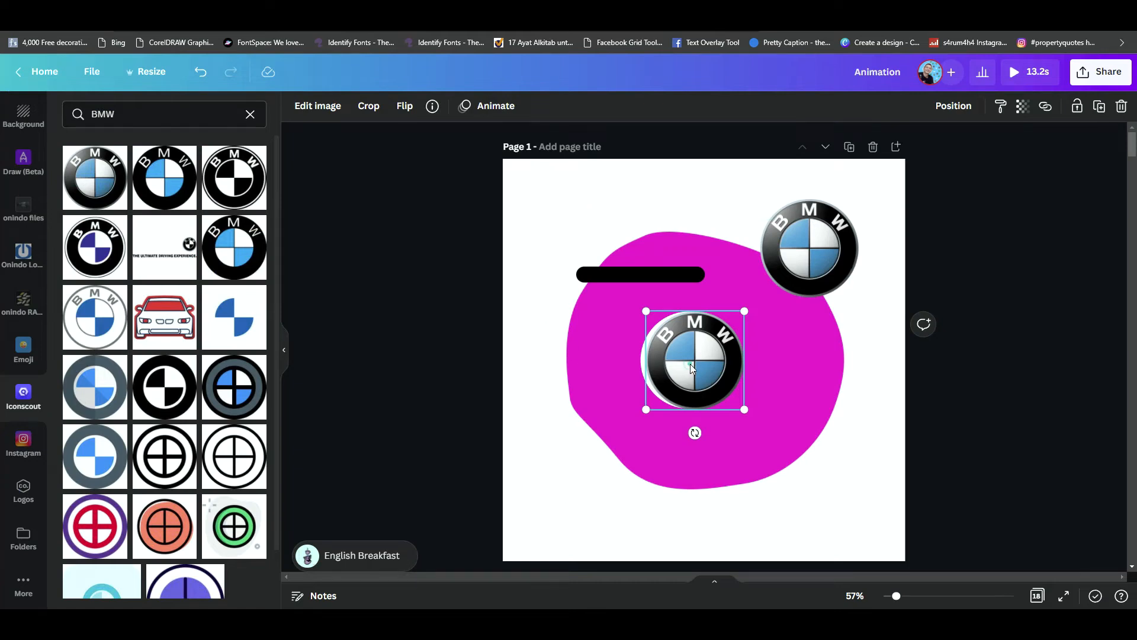
pyautogui.press('Delete')
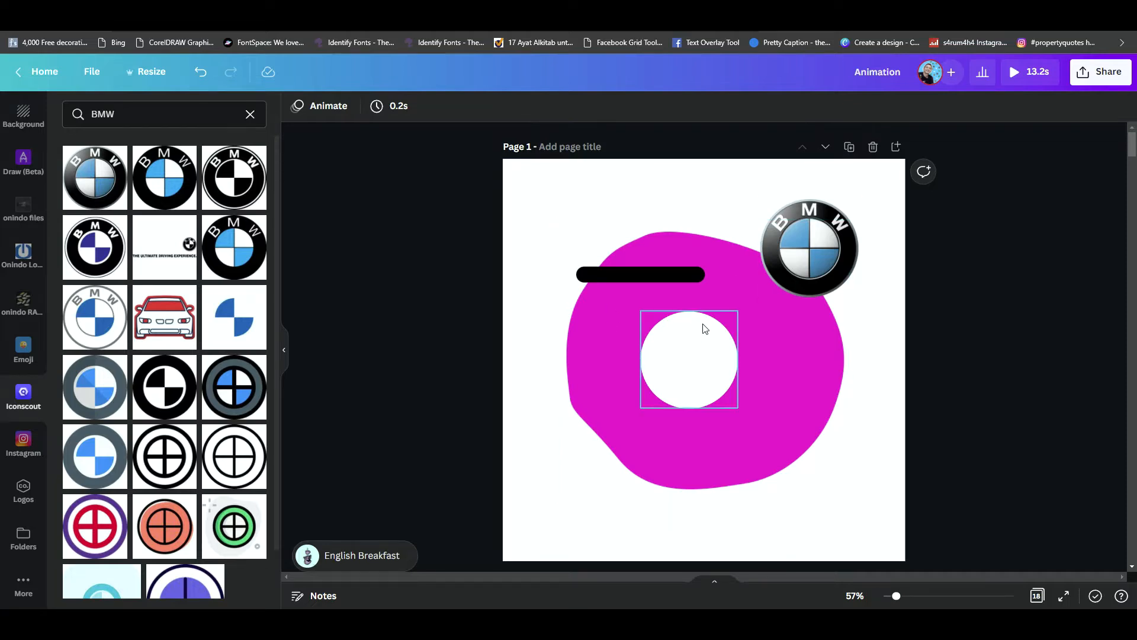
# - Move the white circle to the exact centre of page 1
pyautogui.scroll(-1, 705, 328)
pyautogui.scroll(1, 705, 327)
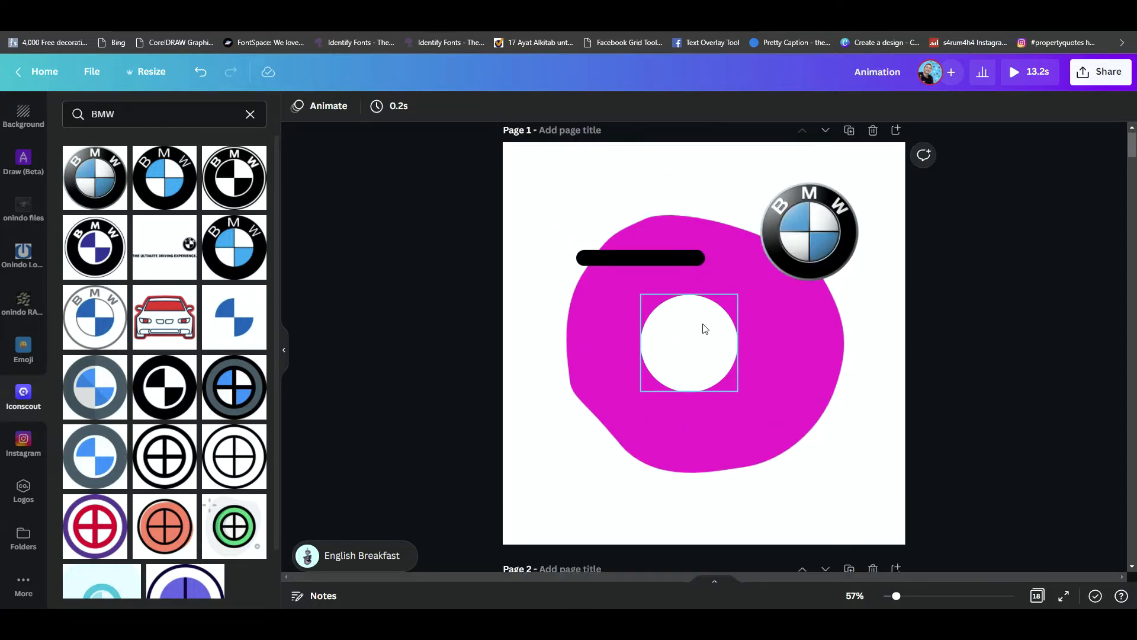
pyautogui.click(717, 350)
pyautogui.moveTo(703, 357); pyautogui.dragTo(717, 360)
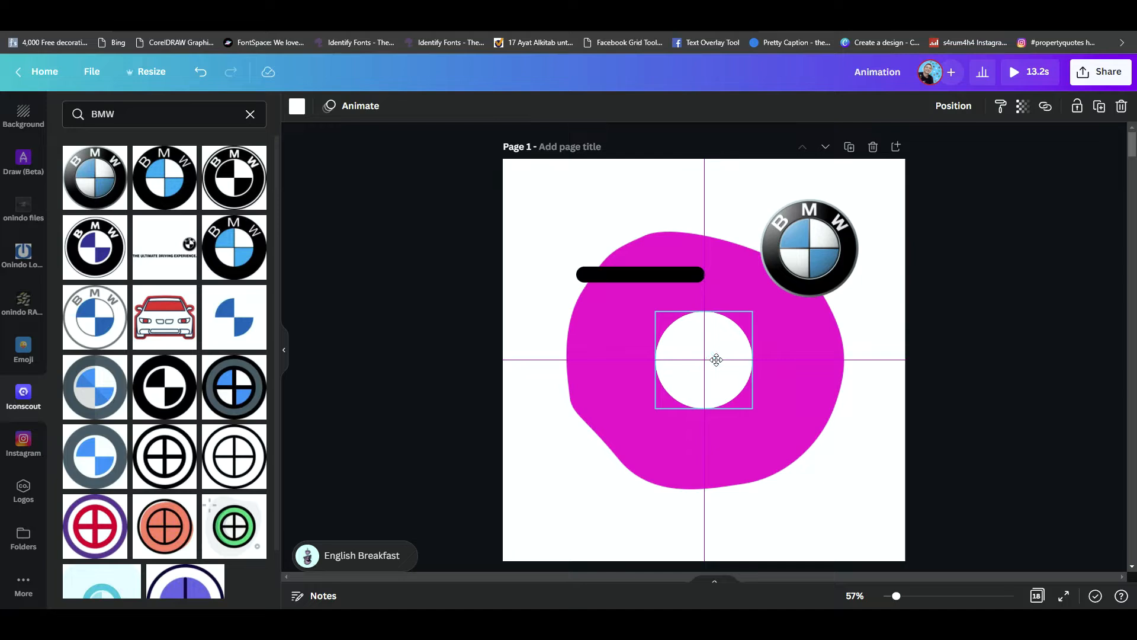
pyautogui.click(885, 387)
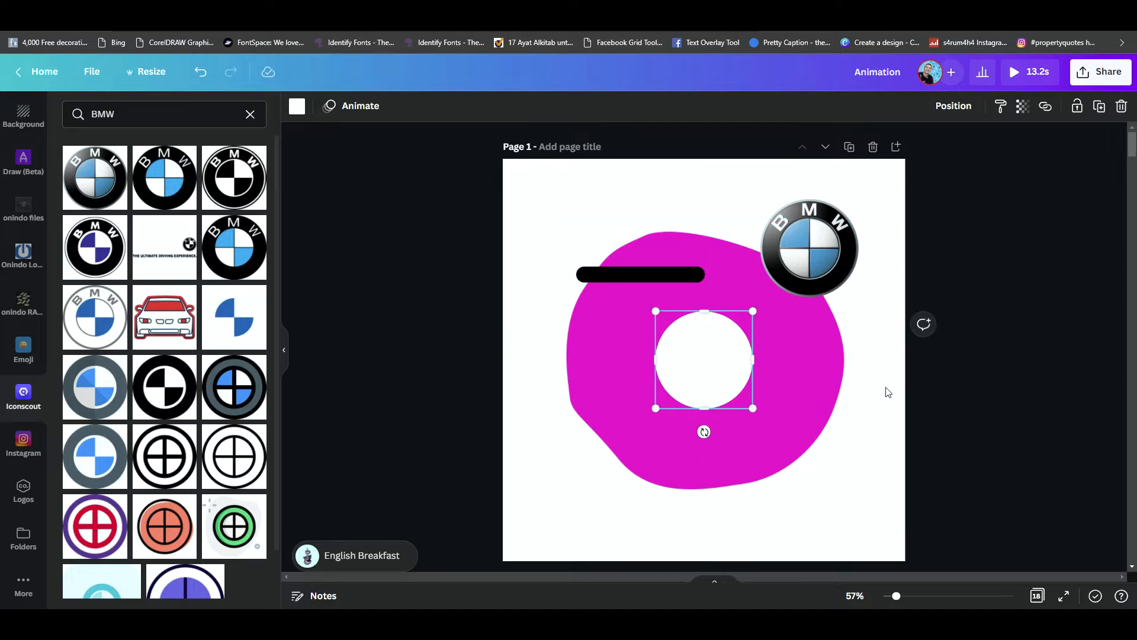
# - Select the white circle and the magenta blob together on page 1
pyautogui.scroll(-2, 806, 414)
pyautogui.scroll(1, 808, 418)
pyautogui.scroll(1, 807, 419)
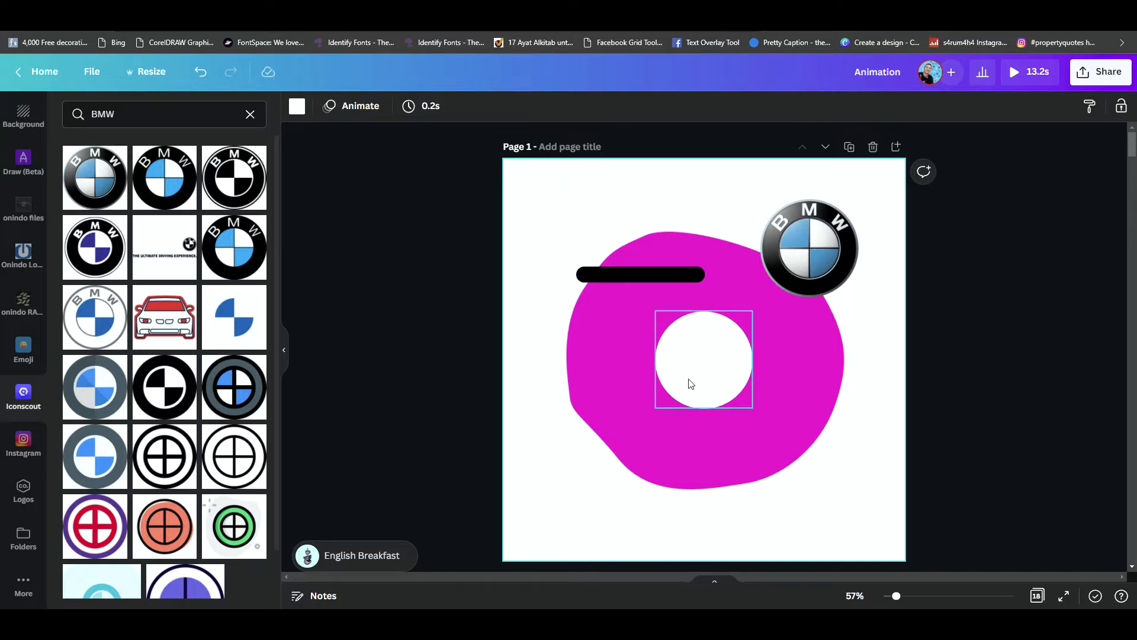
pyautogui.click(717, 358)
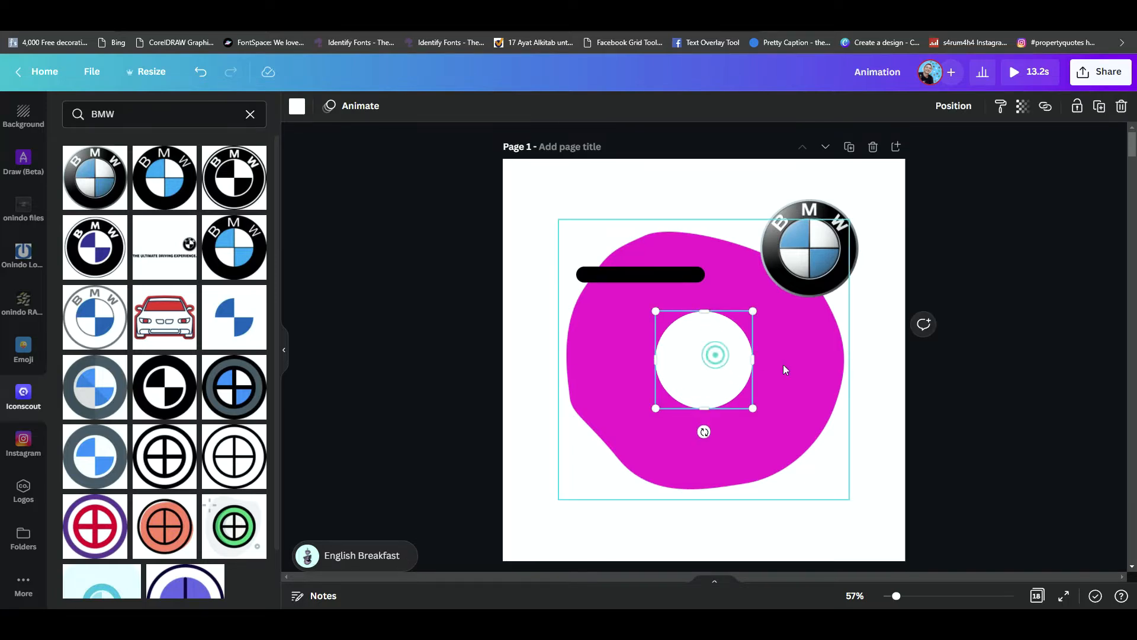
pyautogui.keyDown('shift'); pyautogui.click(809, 370); pyautogui.keyUp('shift')
pyautogui.scroll(-3, 816, 389)
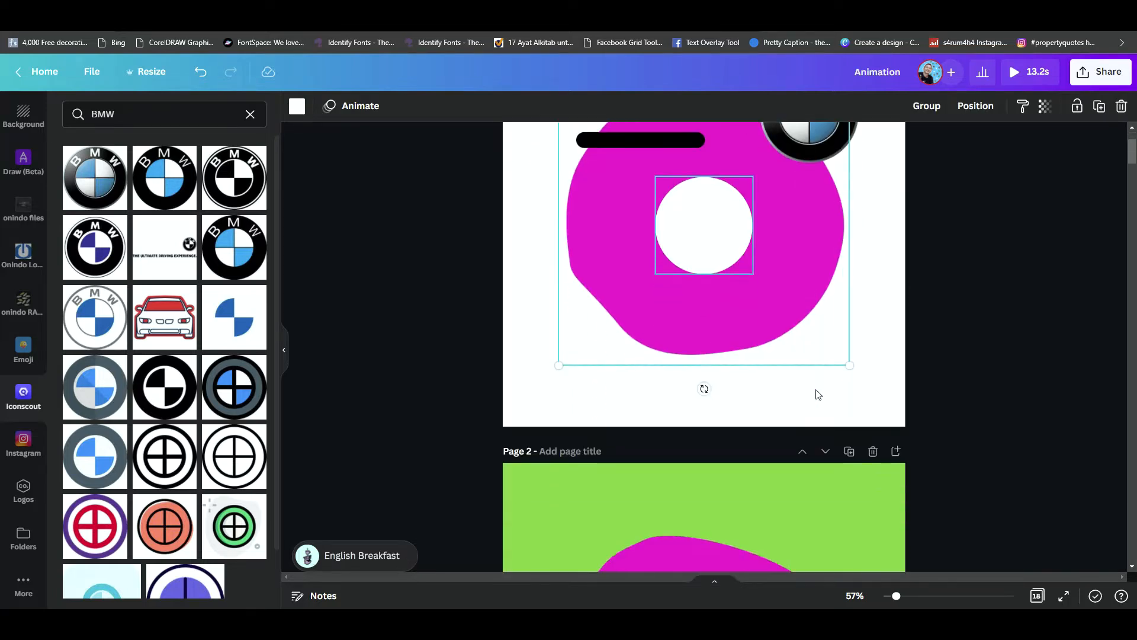
pyautogui.scroll(-1, 816, 389)
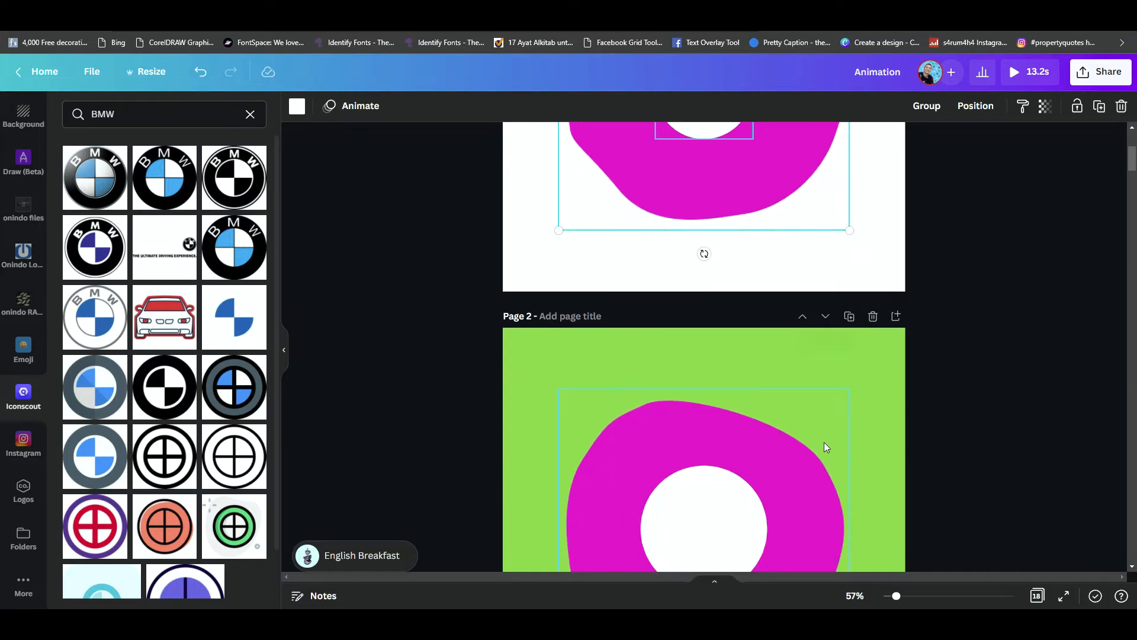
# - Ungroup the white circle and magenta blob on page 2, shift the circle off-centre and move it back to the centre
pyautogui.click(795, 460)
pyautogui.scroll(-2, 770, 427)
pyautogui.click(710, 399)
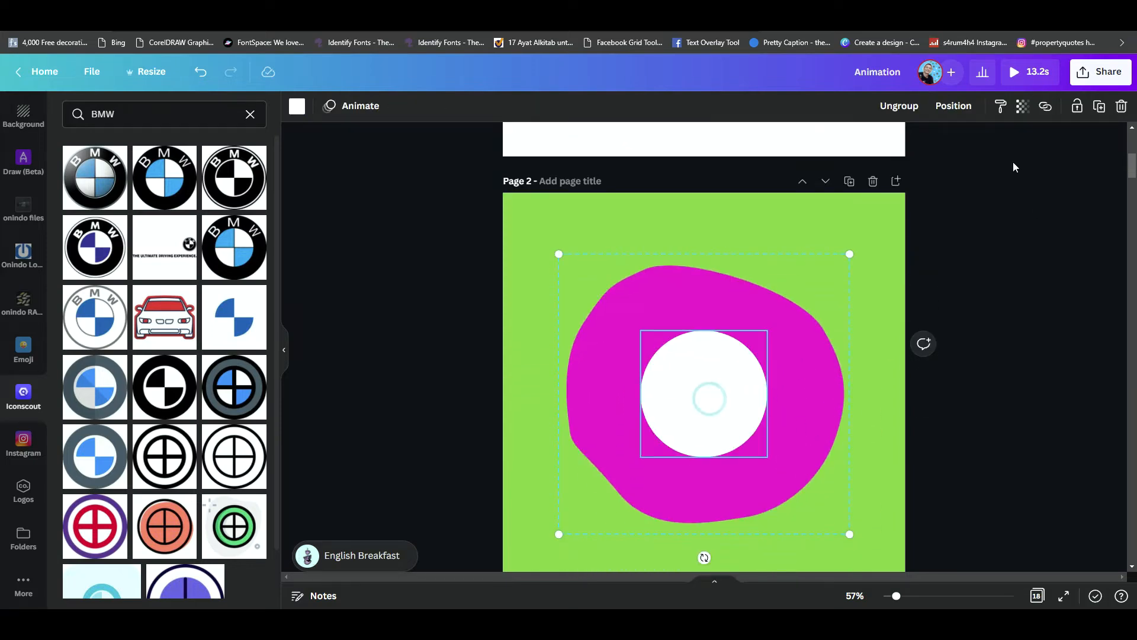
pyautogui.click(908, 108)
pyautogui.click(1020, 248)
pyautogui.moveTo(712, 413); pyautogui.dragTo(677, 406)
pyautogui.moveTo(761, 334)
pyautogui.mouseDown()
pyautogui.moveTo(752, 345)
pyautogui.moveTo(764, 330)
pyautogui.mouseUp()
pyautogui.moveTo(724, 419); pyautogui.dragTo(711, 411)
# - Select both the white circle and the magenta blob on page 2 and group them
pyautogui.click(390, 253)
pyautogui.moveTo(395, 205); pyautogui.dragTo(881, 543)
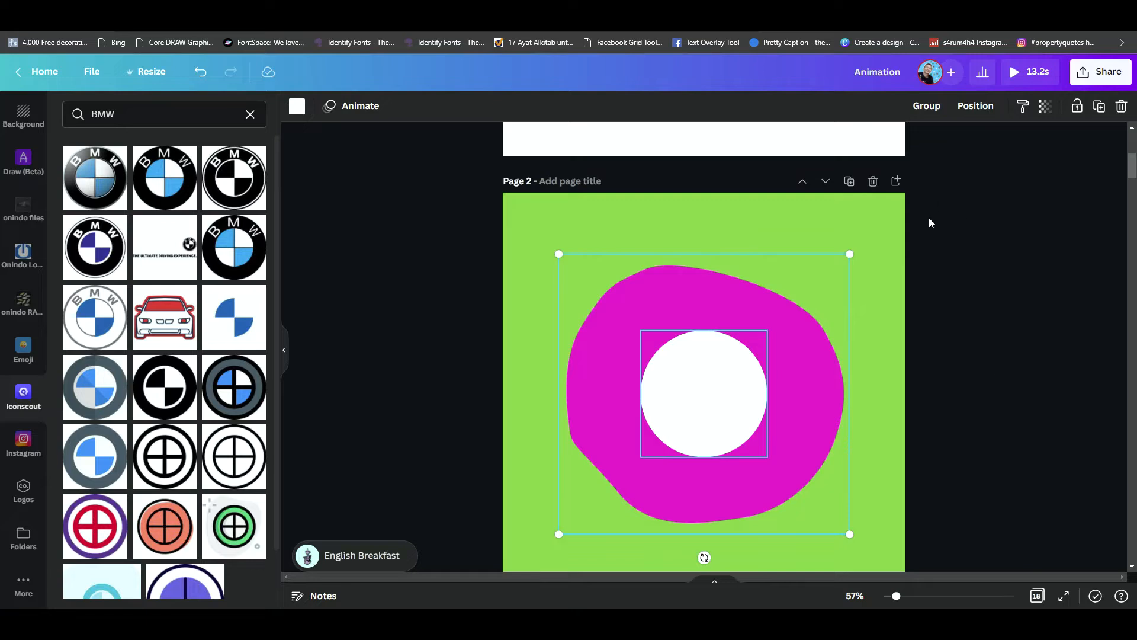
pyautogui.hotkey('ctrl', 'g')
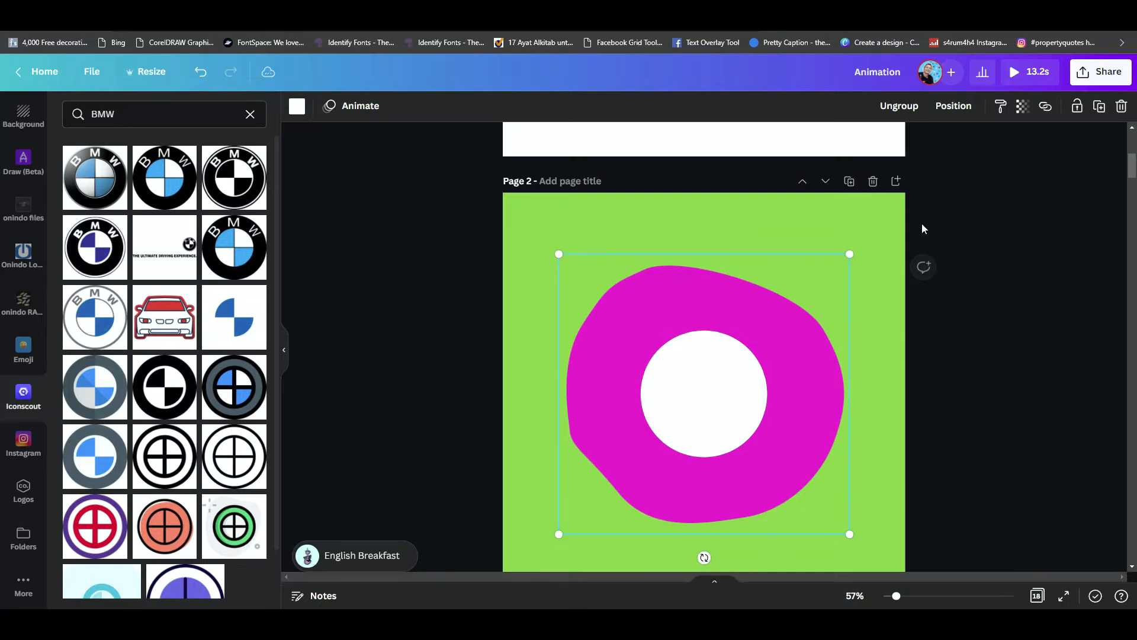
pyautogui.click(727, 362)
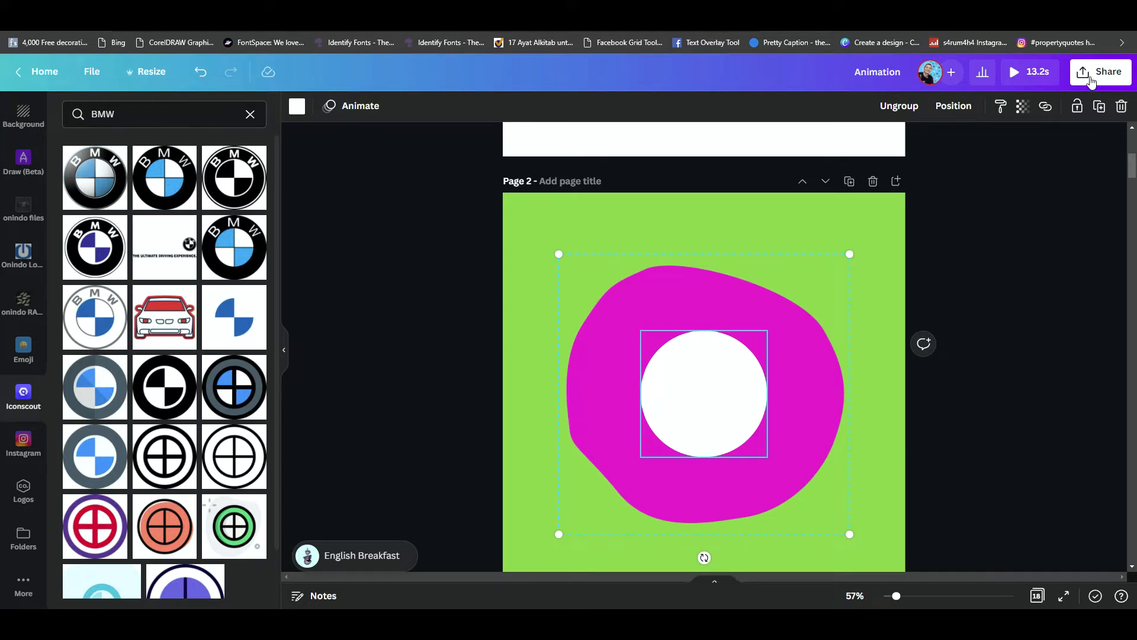
# - Set the design's download format to PNG with a transparent background
pyautogui.click(1091, 79)
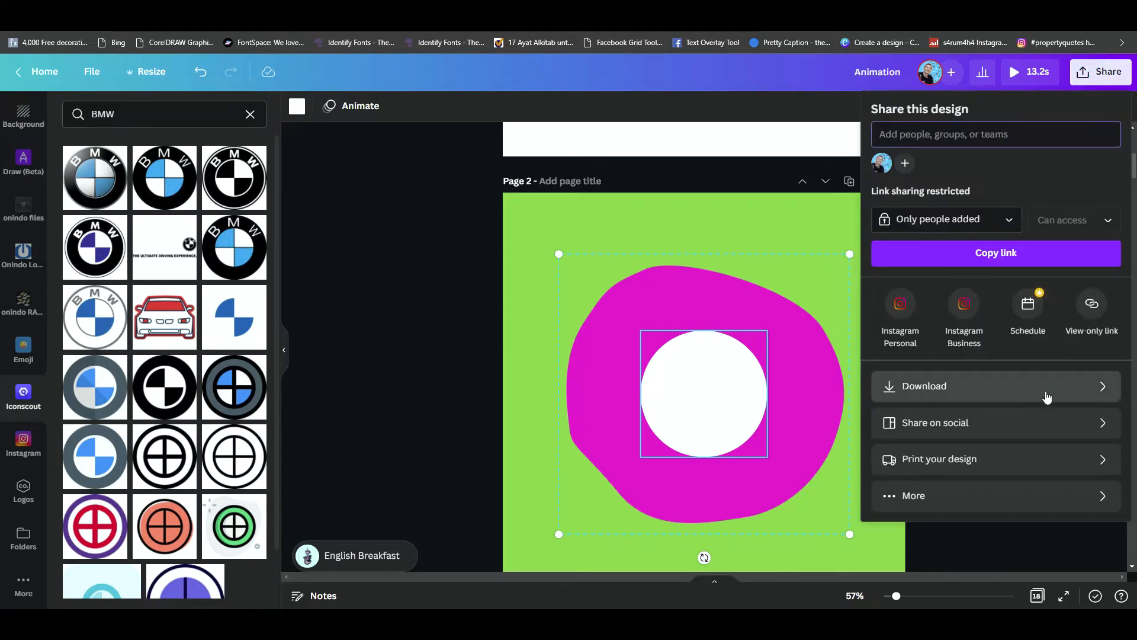
pyautogui.click(1099, 389)
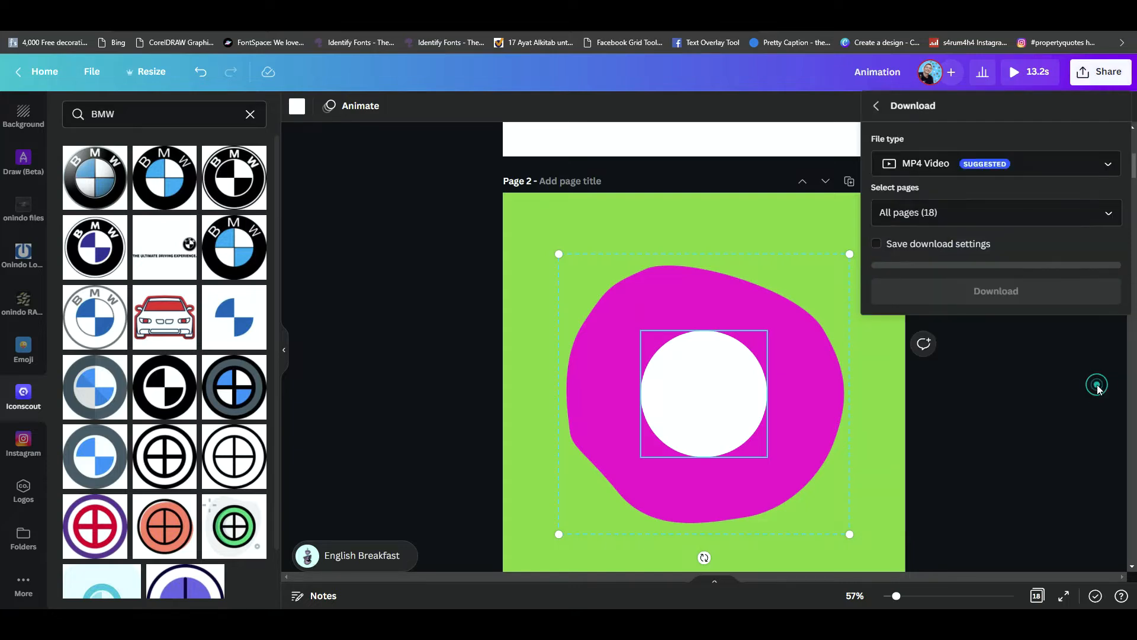
pyautogui.click(1111, 164)
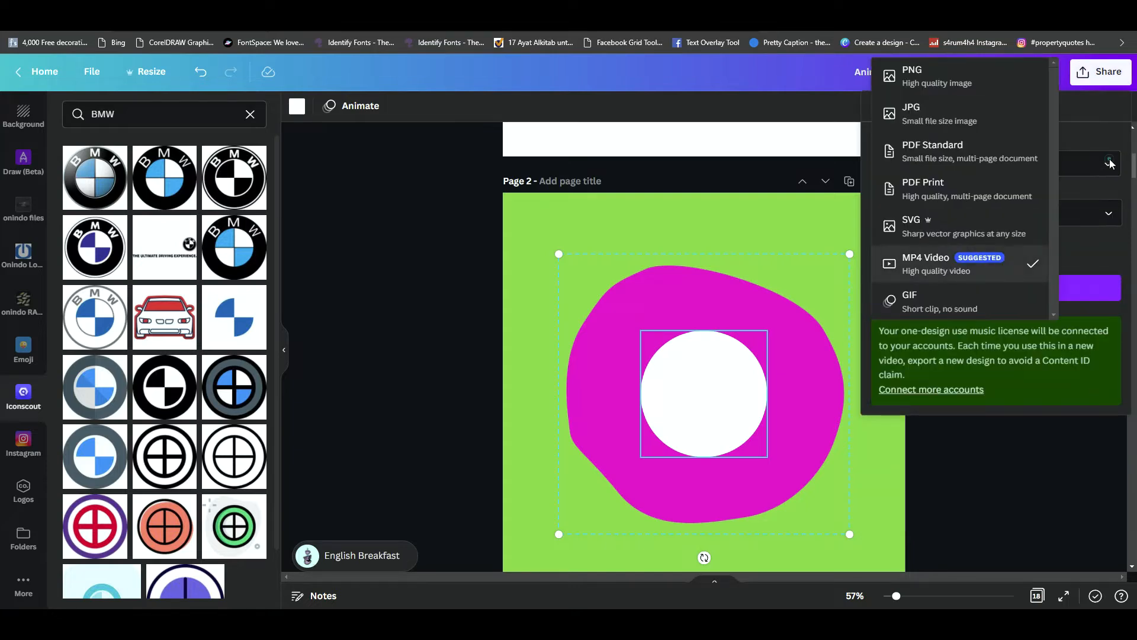
pyautogui.click(951, 74)
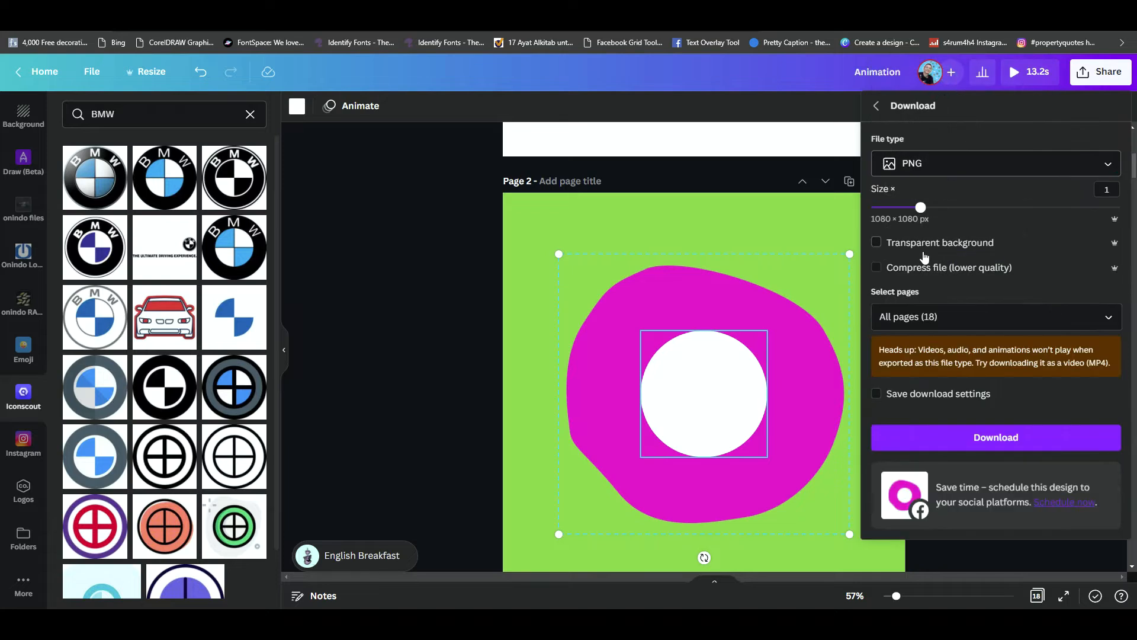
pyautogui.click(878, 243)
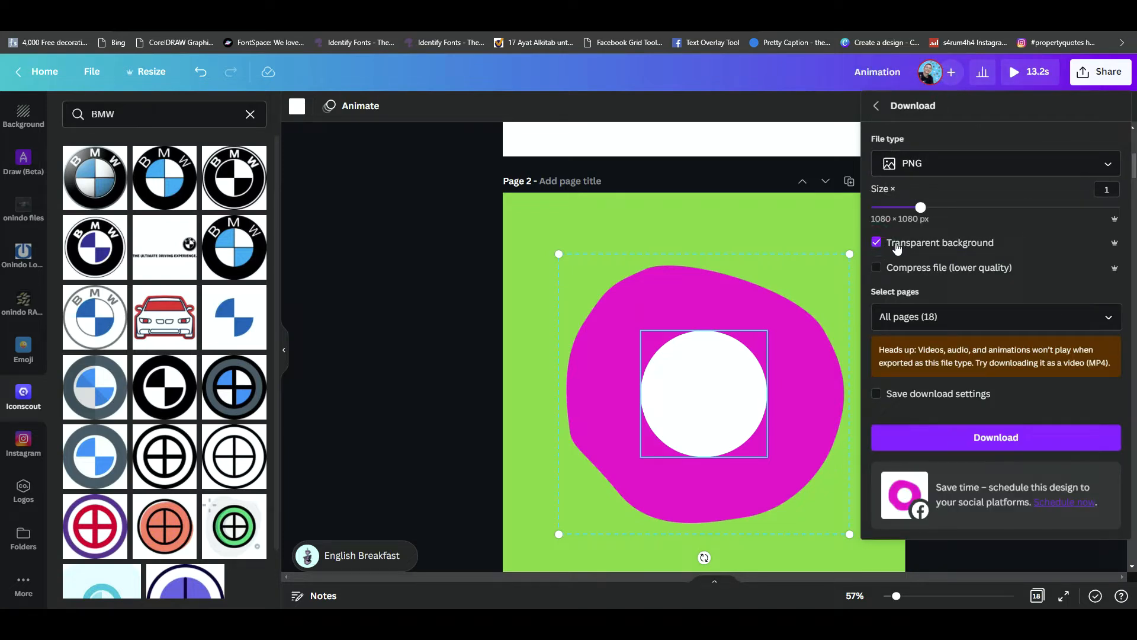
# - Limit the download to page 2 only and close the download settings
pyautogui.click(1108, 318)
pyautogui.scroll(-1, 1038, 411)
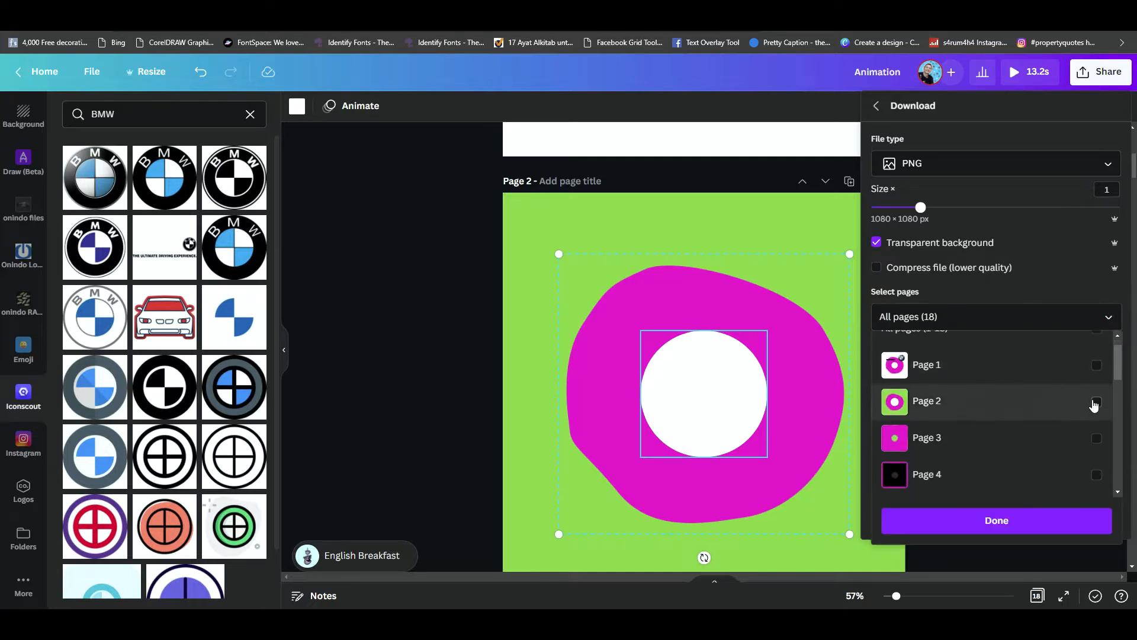
pyautogui.click(1095, 403)
pyautogui.click(1071, 522)
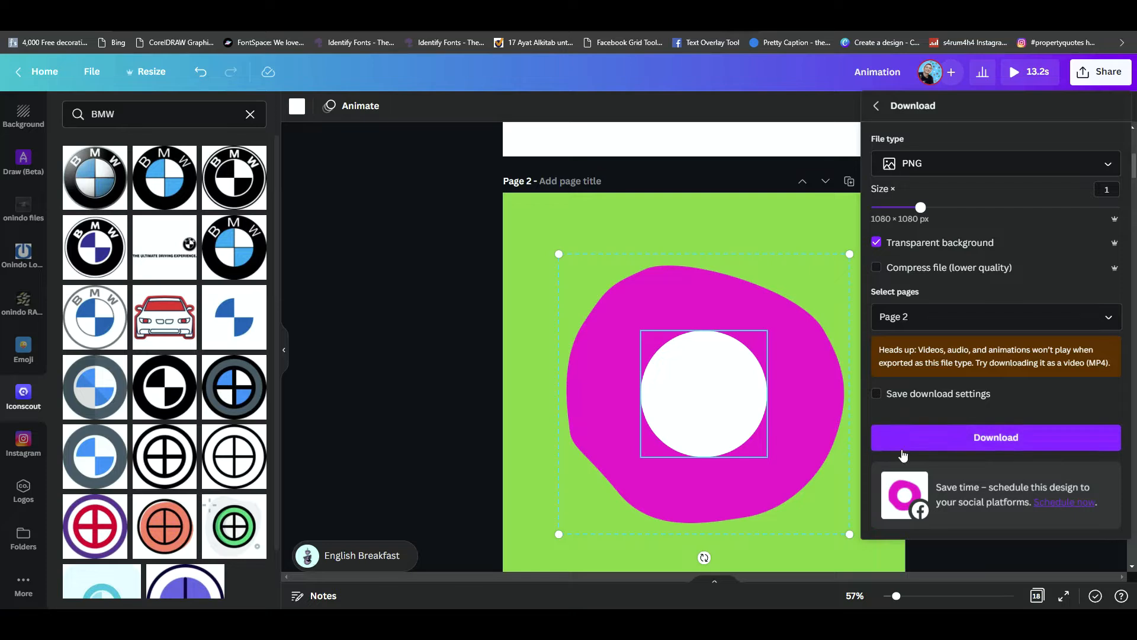
pyautogui.click(406, 302)
# - Add a blank page with a green background directly after page 2
pyautogui.scroll(-4, 763, 415)
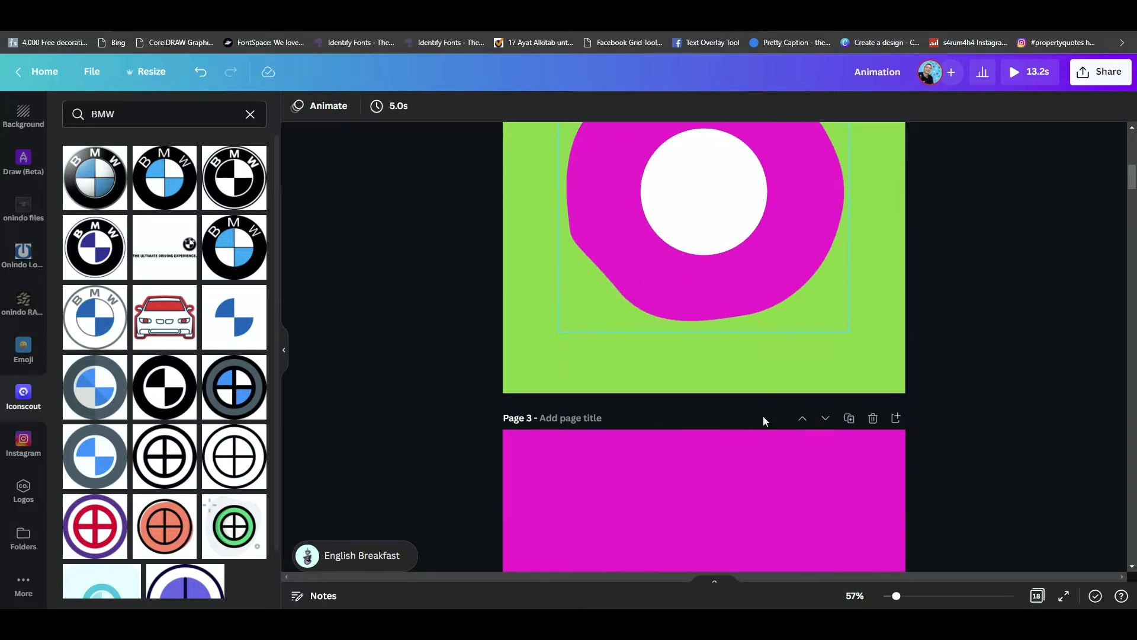
pyautogui.scroll(-3, 763, 421)
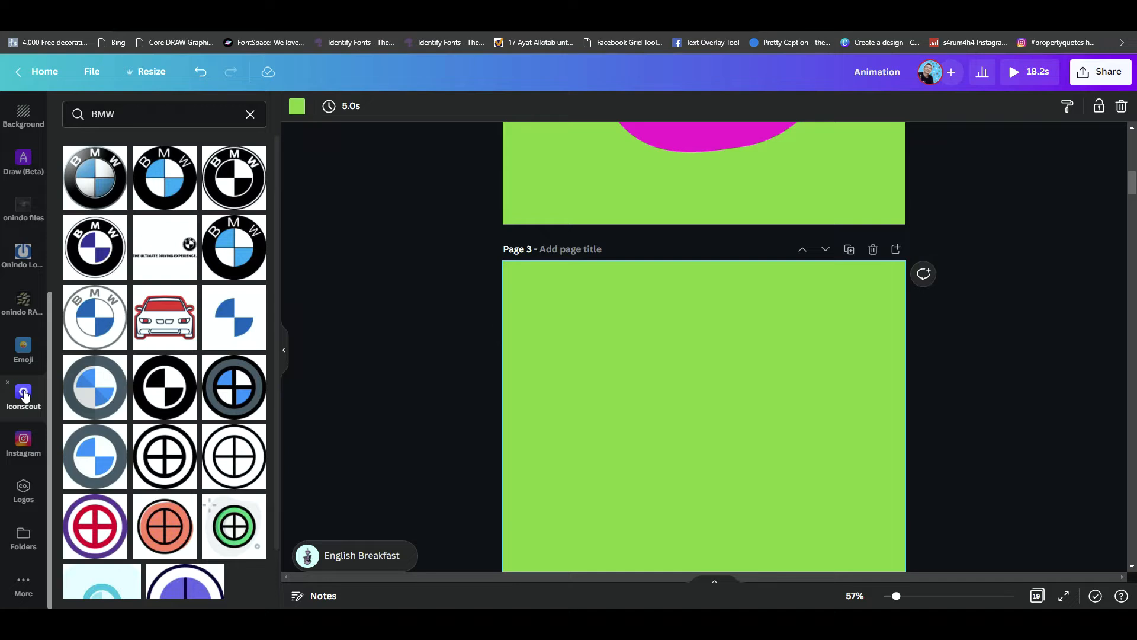
pyautogui.scroll(5, 23, 395)
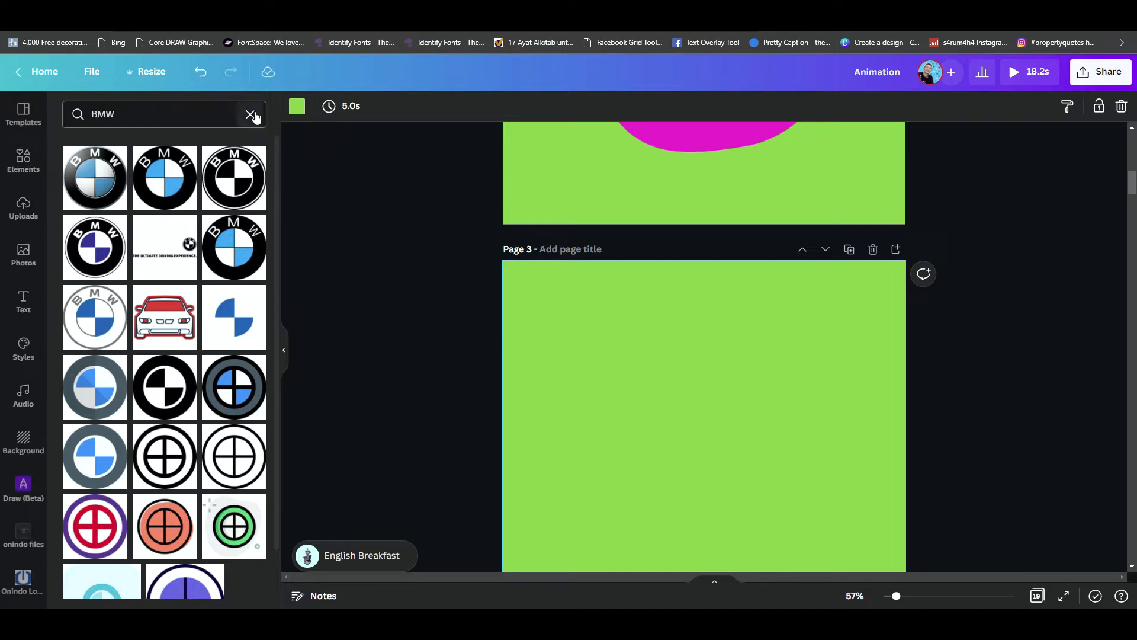
# - Clear the BMW icon search and insert the uploaded magenta blob with the white circle onto page 3
pyautogui.click(251, 114)
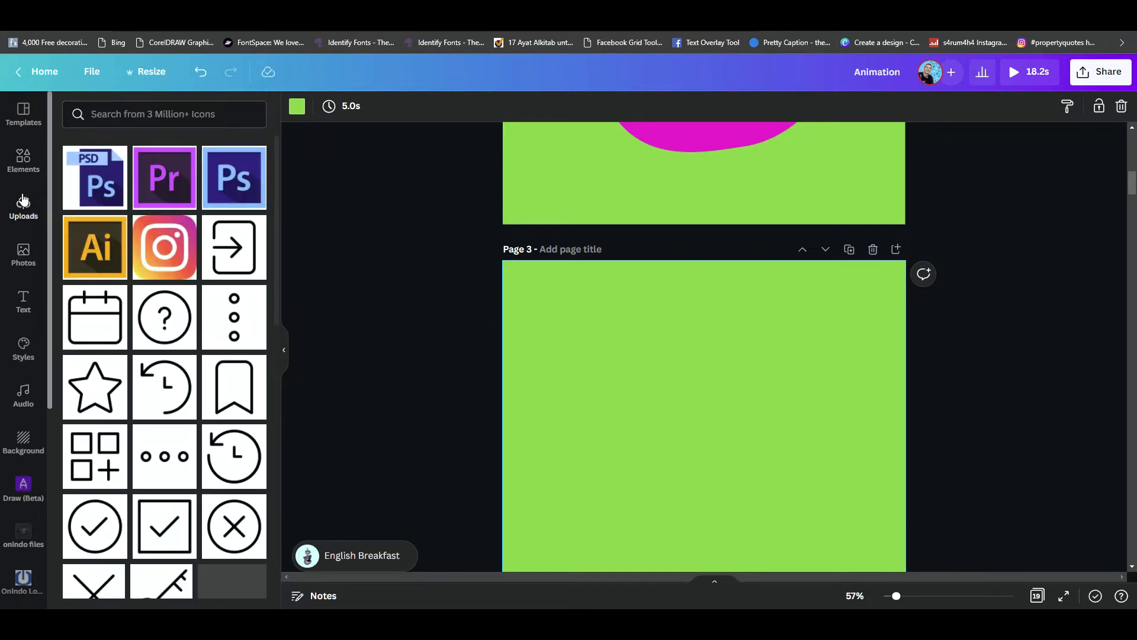
pyautogui.click(23, 201)
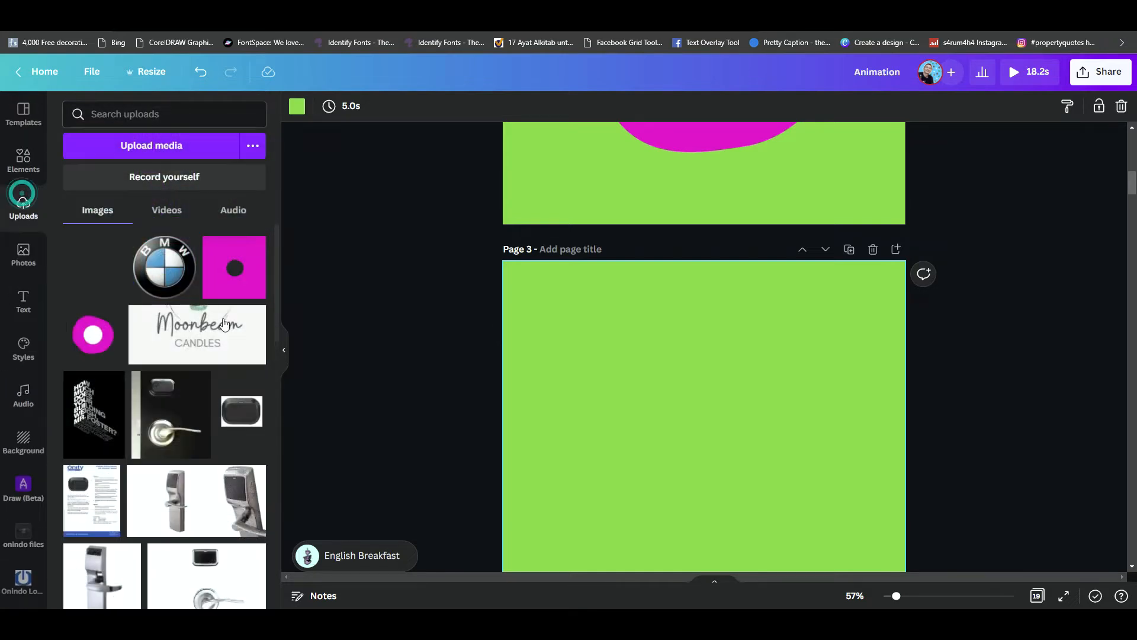
pyautogui.click(86, 340)
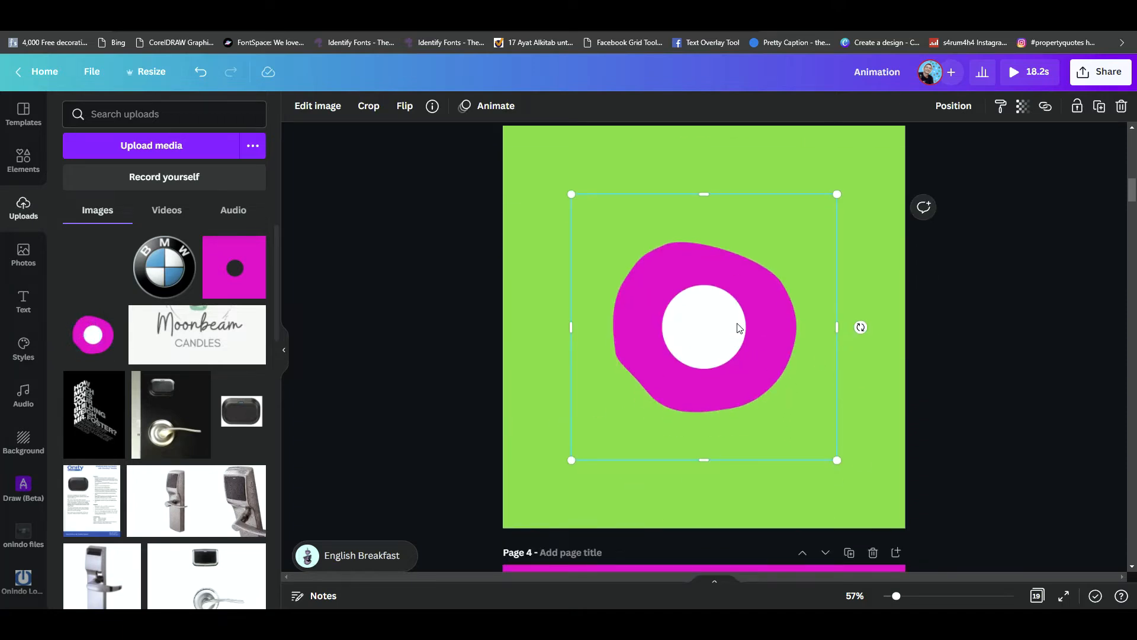
# - Remove the blob image's background to cut out its white centre, apply the result and shift the image slightly upward
pyautogui.click(318, 105)
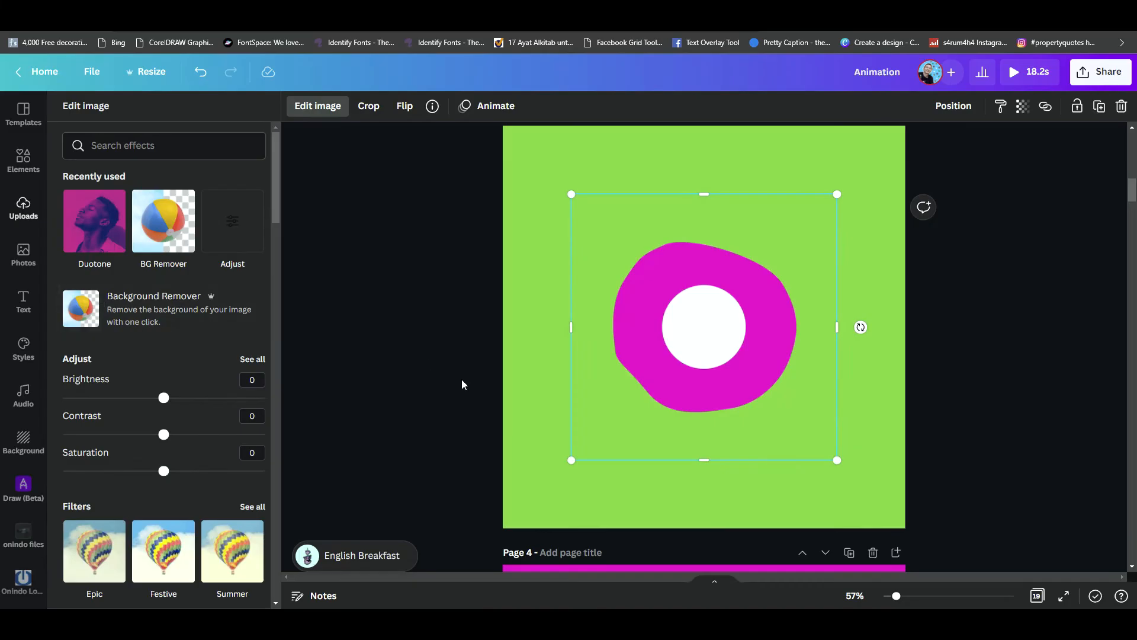
pyautogui.click(149, 314)
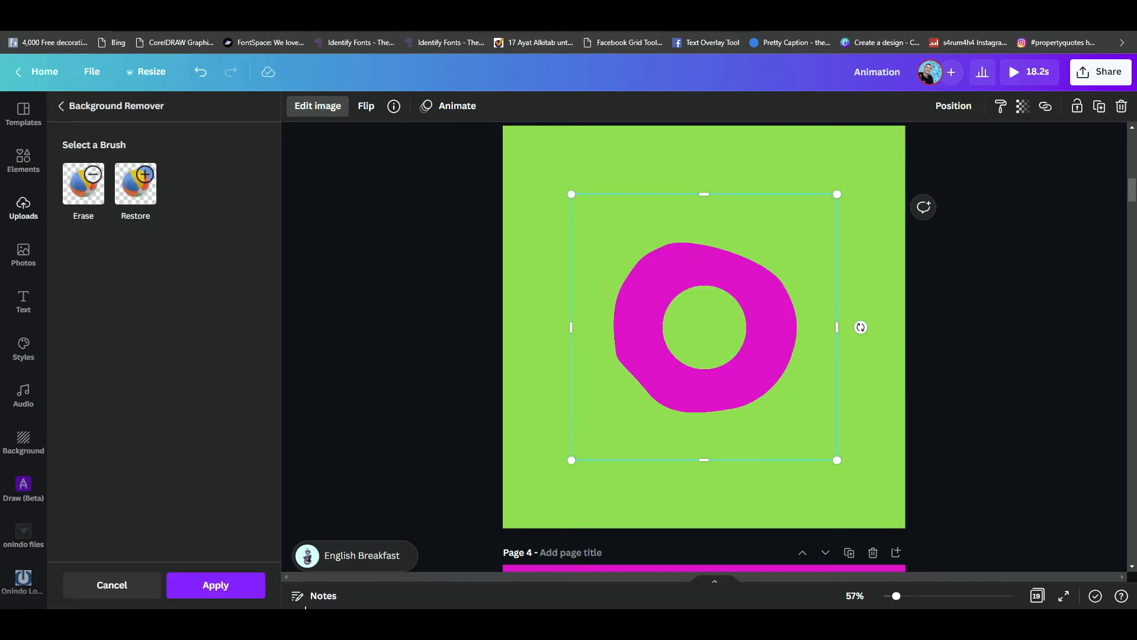
pyautogui.click(215, 585)
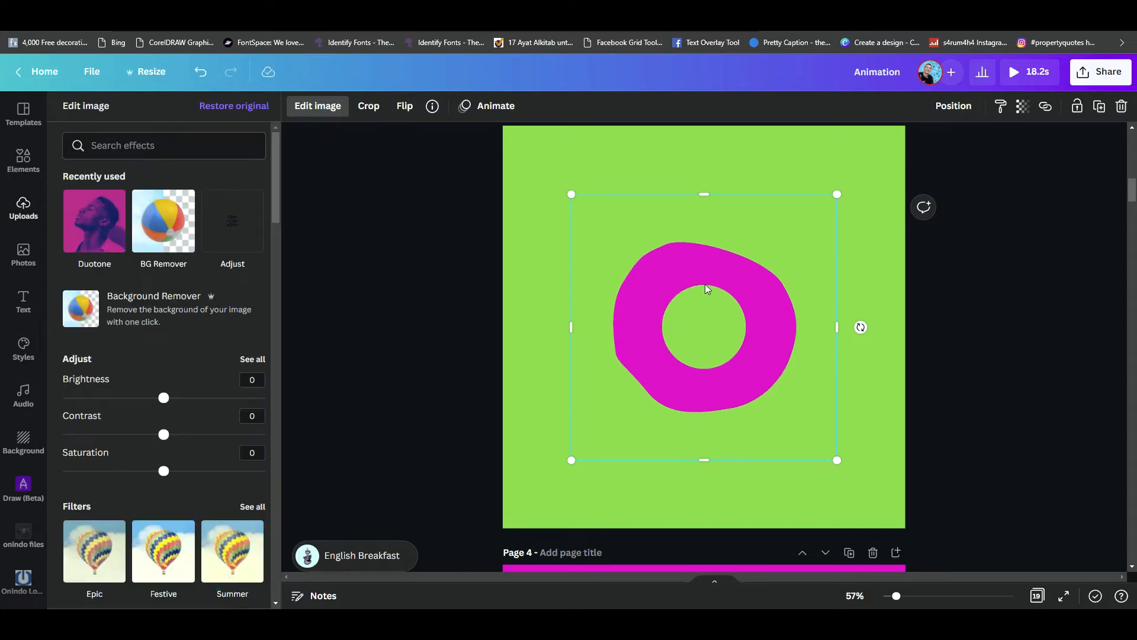
pyautogui.click(790, 156)
pyautogui.moveTo(645, 357)
pyautogui.mouseDown()
pyautogui.moveTo(650, 346)
pyautogui.moveTo(645, 365)
pyautogui.moveTo(644, 355)
pyautogui.mouseUp()
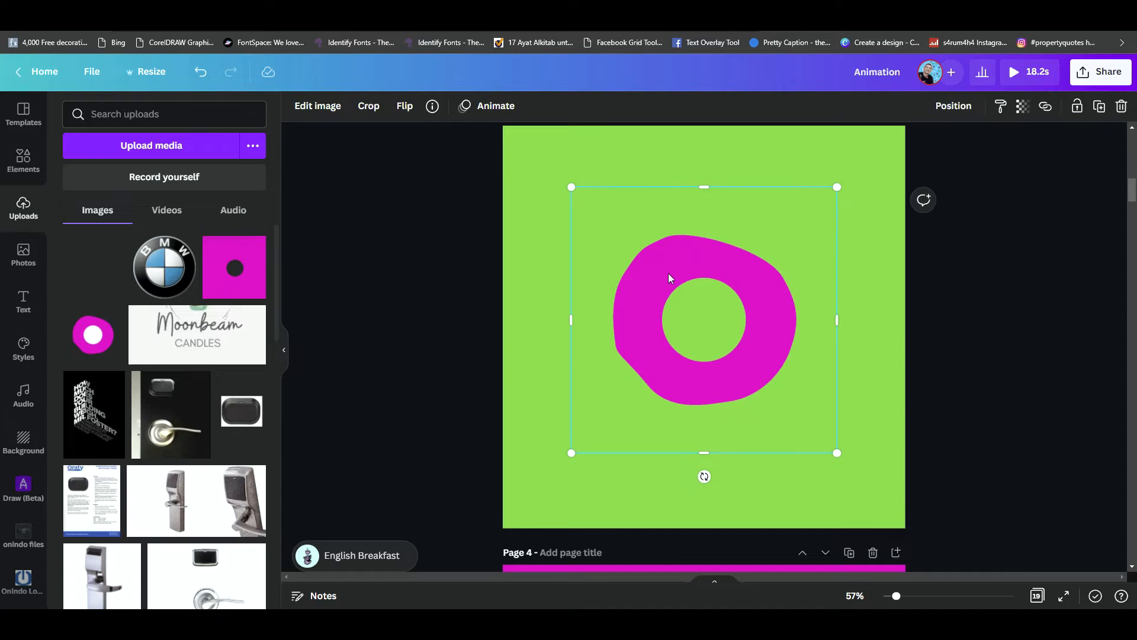
# - Copy the grouped blob and white circle from page 2 and paste the group onto page 3
pyautogui.scroll(7, 375, 244)
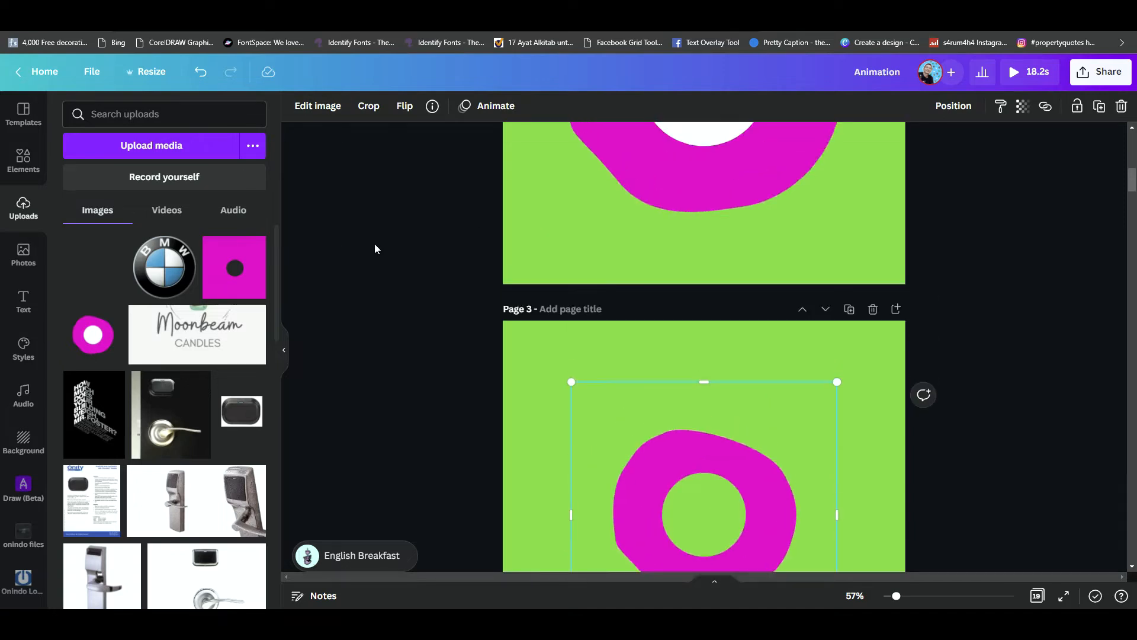
pyautogui.click(675, 392)
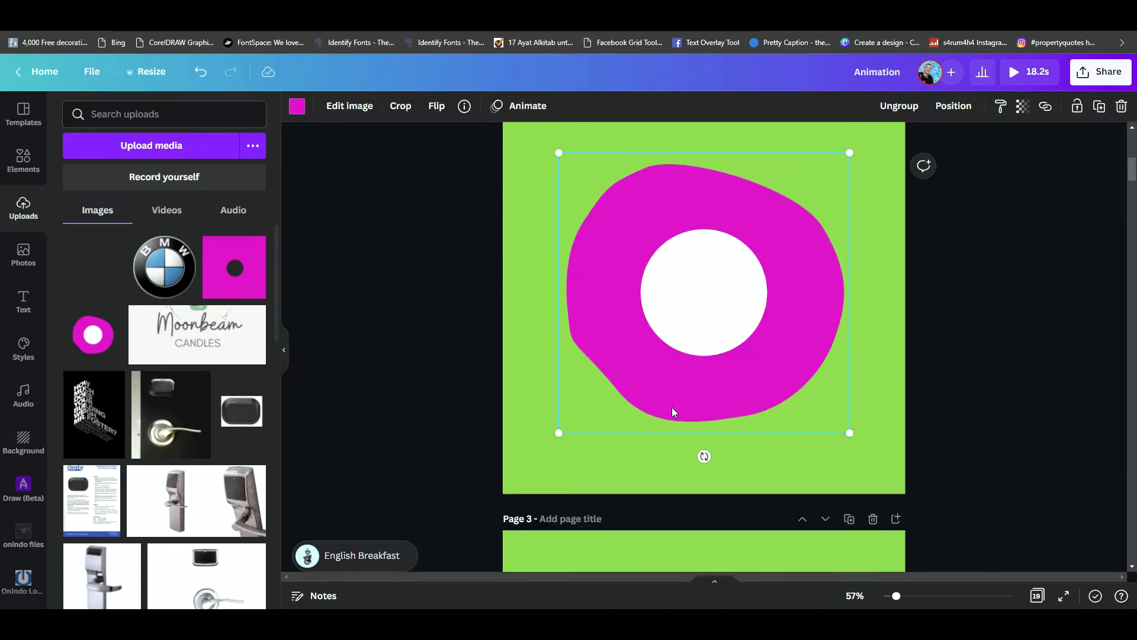
pyautogui.scroll(-8, 672, 405)
pyautogui.scroll(4, 666, 363)
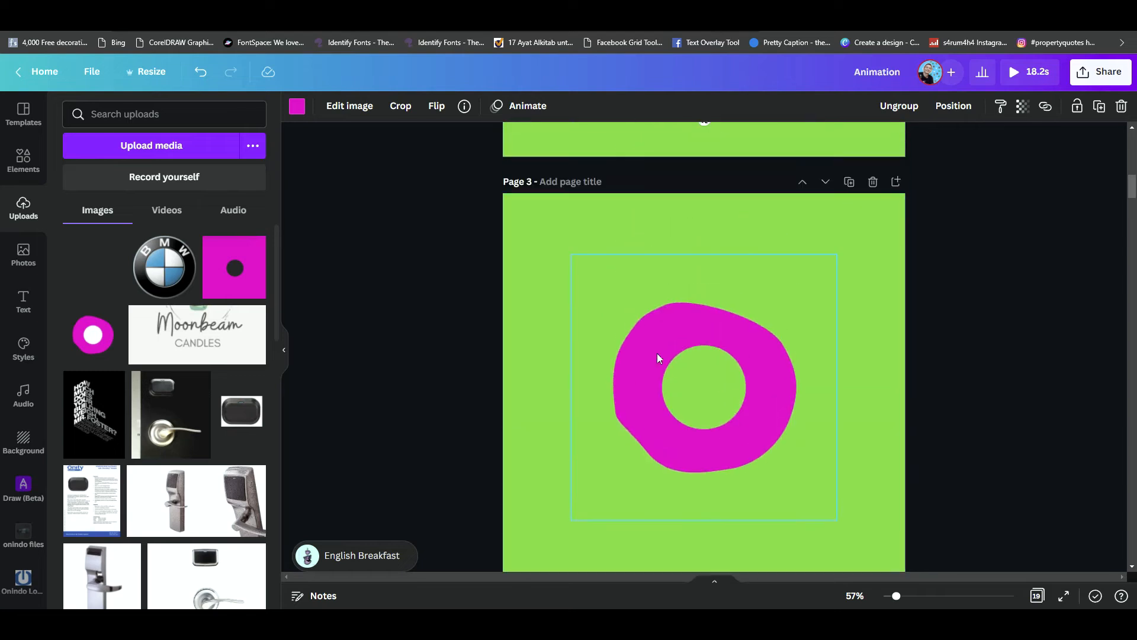
pyautogui.click(628, 328)
pyautogui.click(628, 329)
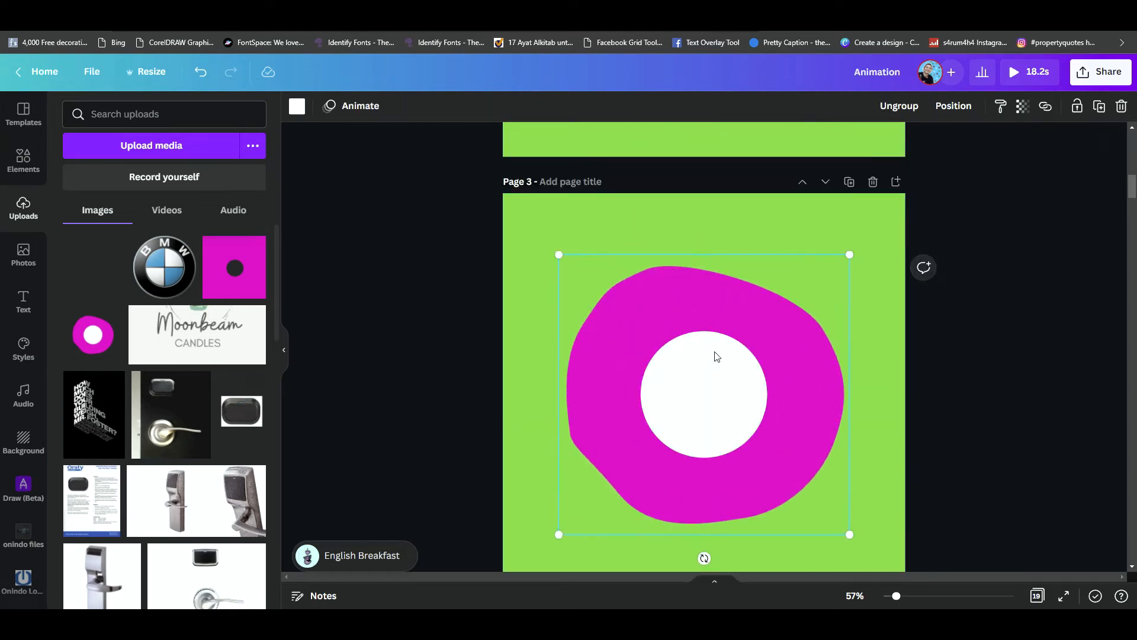
# - Ungroup the pasted shapes, remove the white circle and spread copies of the magenta blob over page 3, leaving only the central hole uncovered
pyautogui.moveTo(713, 356); pyautogui.dragTo(775, 169)
pyautogui.moveTo(788, 266); pyautogui.dragTo(684, 536)
pyautogui.moveTo(742, 514); pyautogui.dragTo(533, 393)
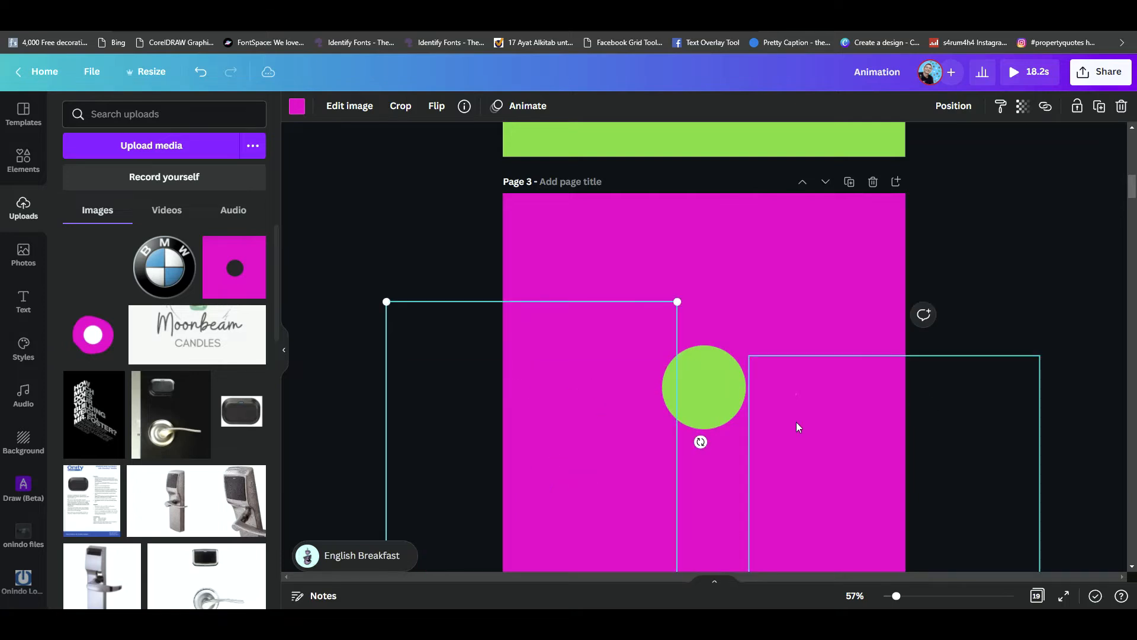
pyautogui.scroll(-2, 797, 422)
pyautogui.scroll(2, 798, 421)
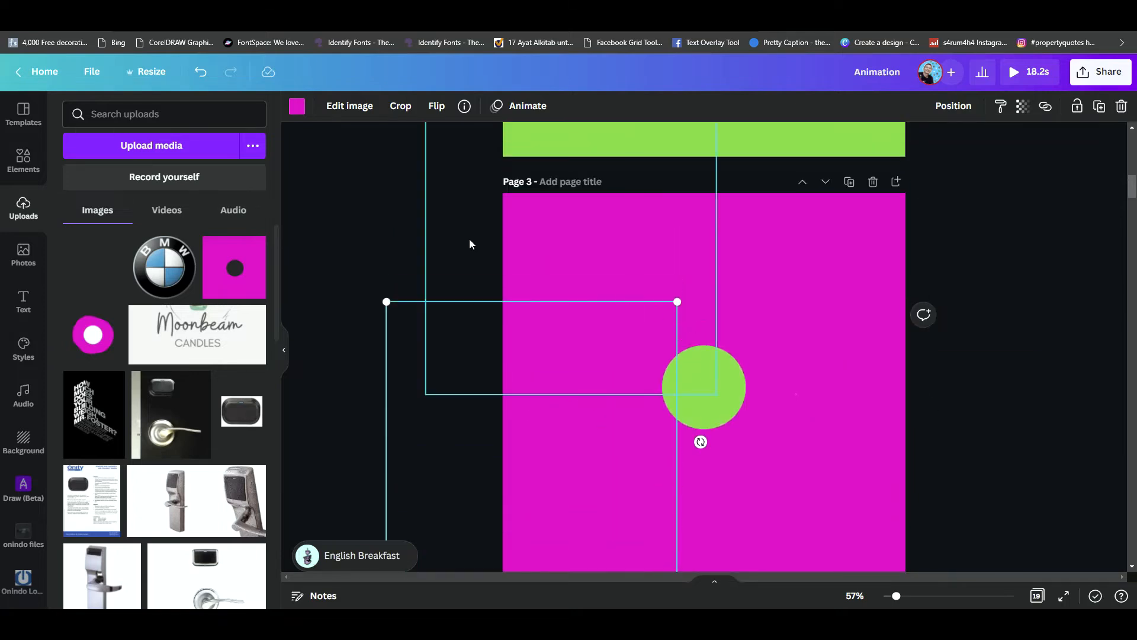
pyautogui.click(435, 237)
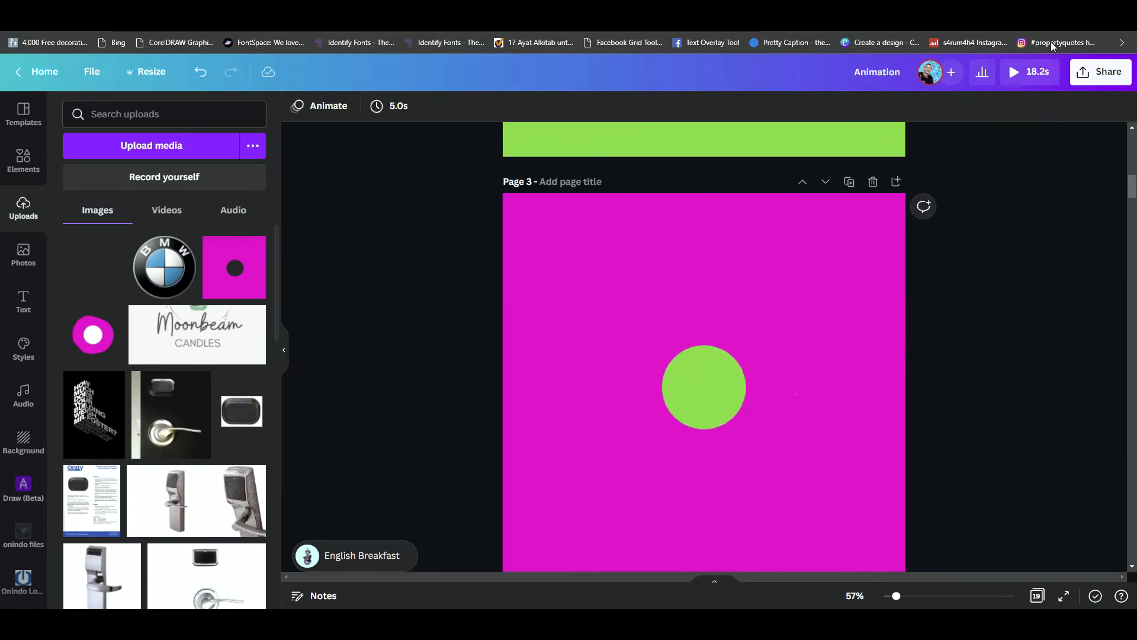
# - Set the download to PNG for page 3 only and close the download settings
pyautogui.click(1105, 77)
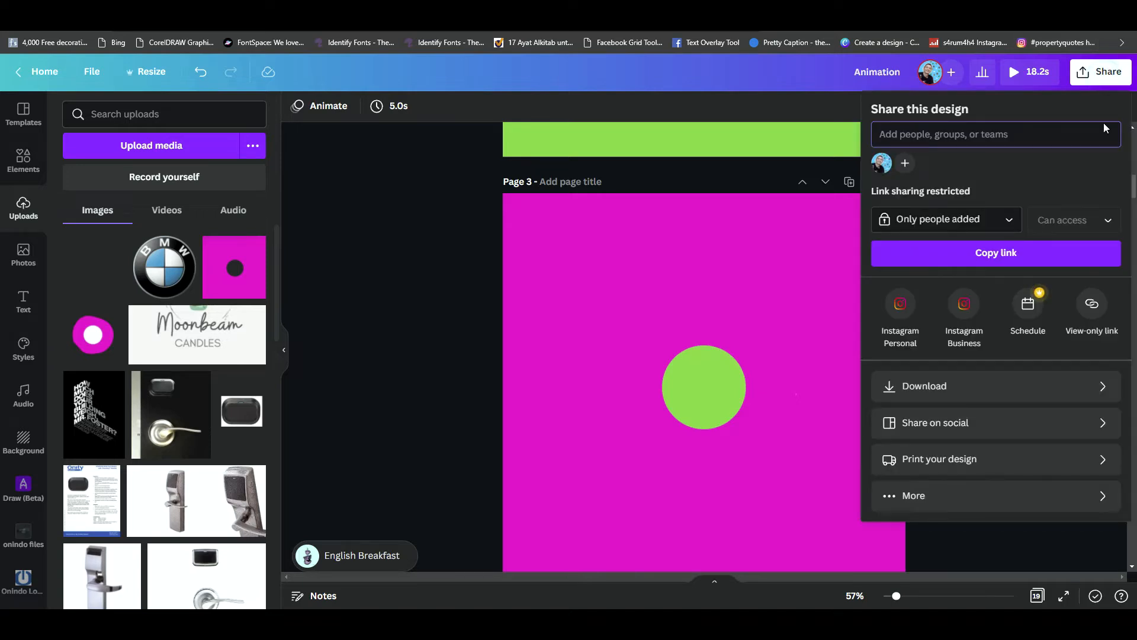
pyautogui.click(1092, 391)
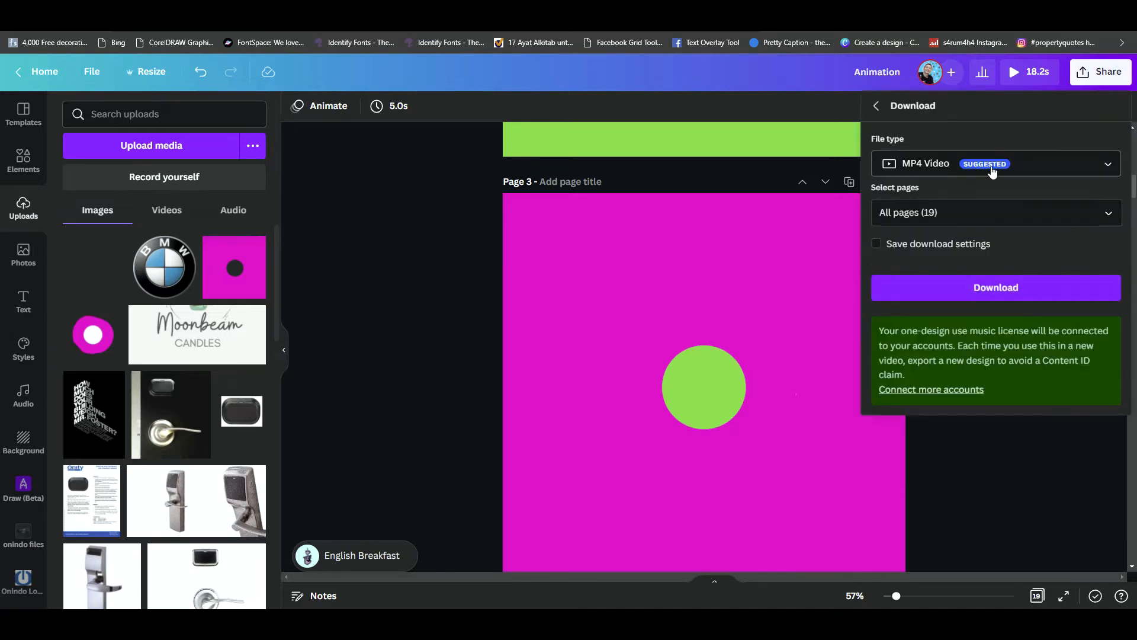
pyautogui.click(1056, 163)
pyautogui.click(920, 87)
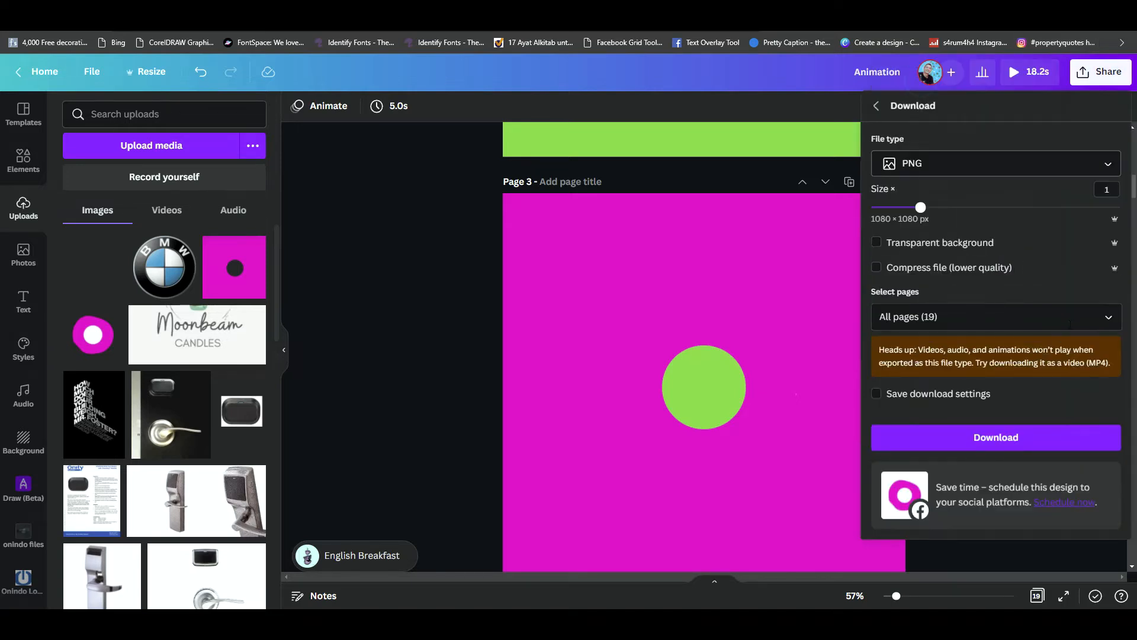
pyautogui.click(1104, 322)
pyautogui.scroll(-2, 1048, 375)
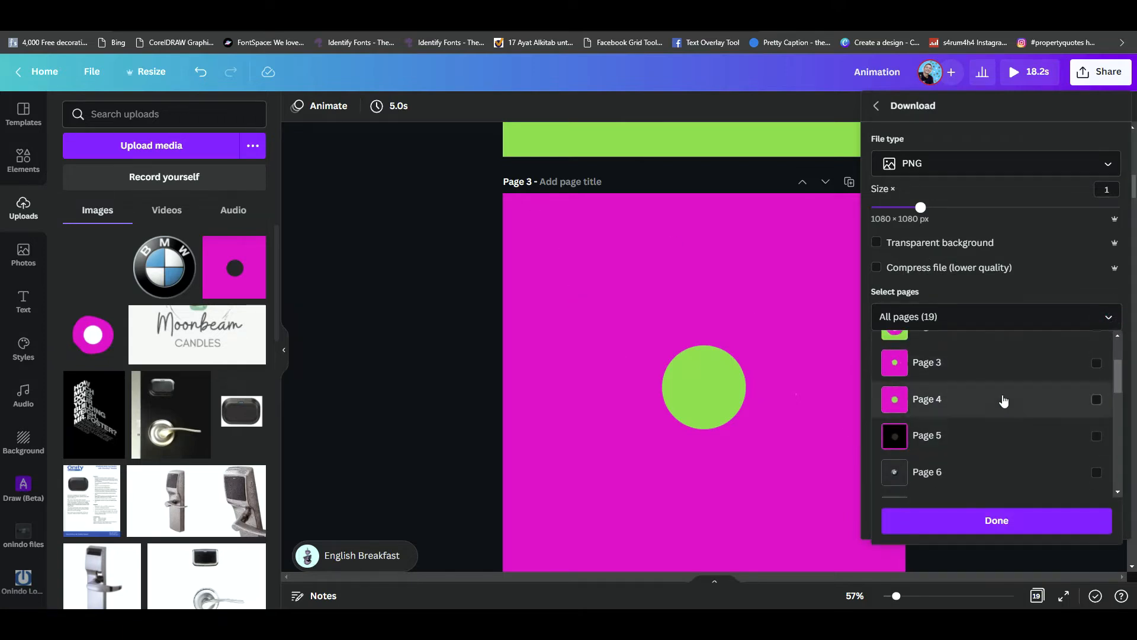
pyautogui.click(1097, 364)
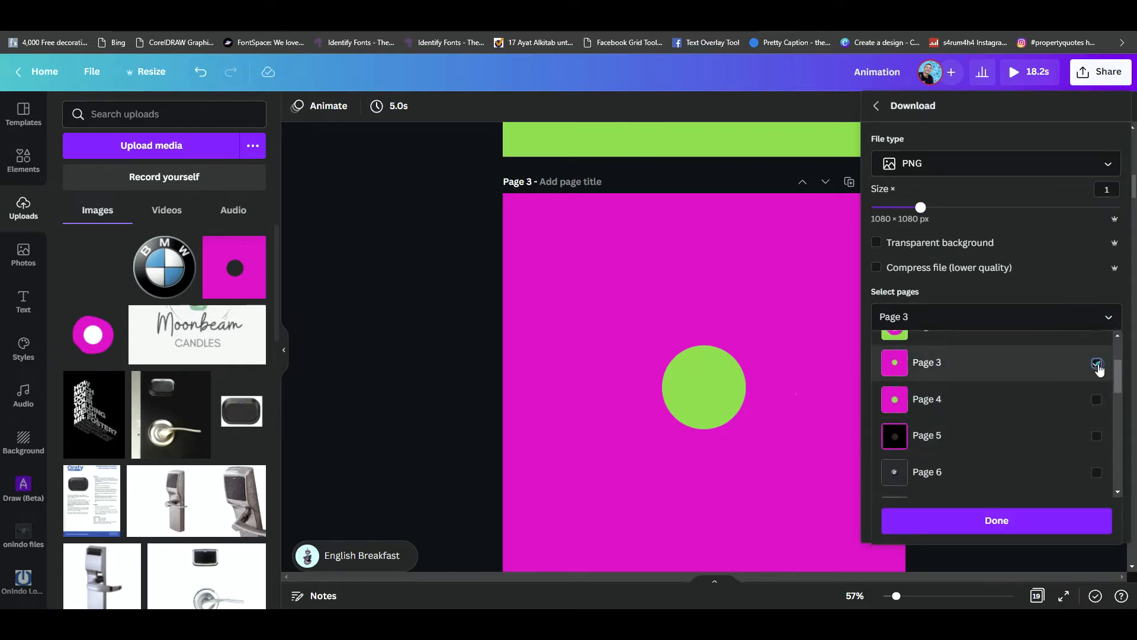
pyautogui.click(1066, 525)
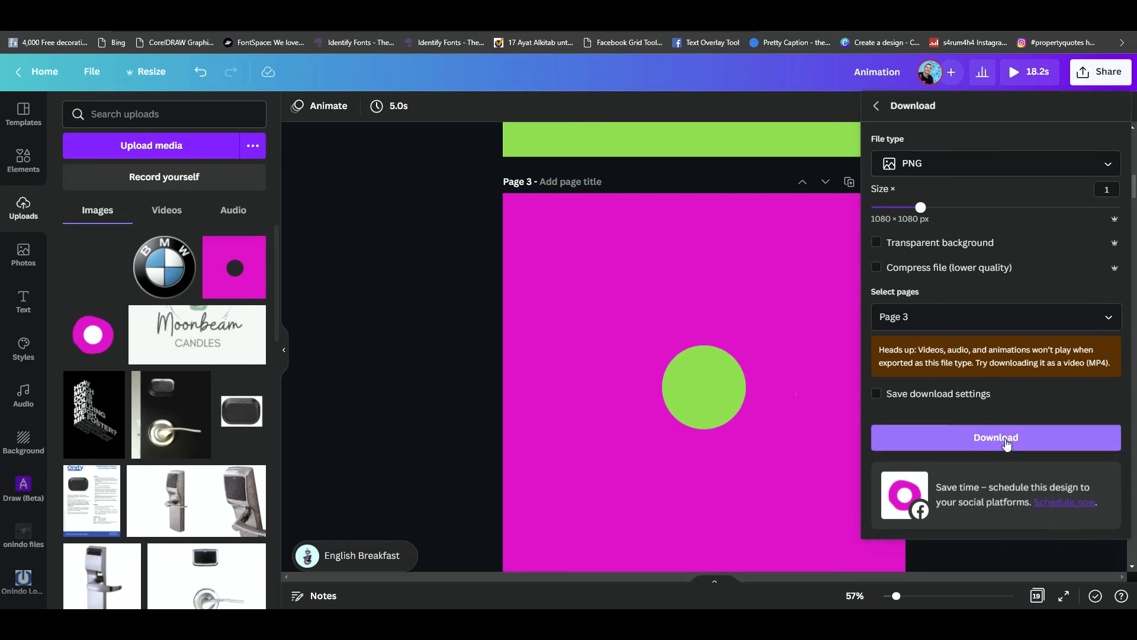
pyautogui.click(418, 258)
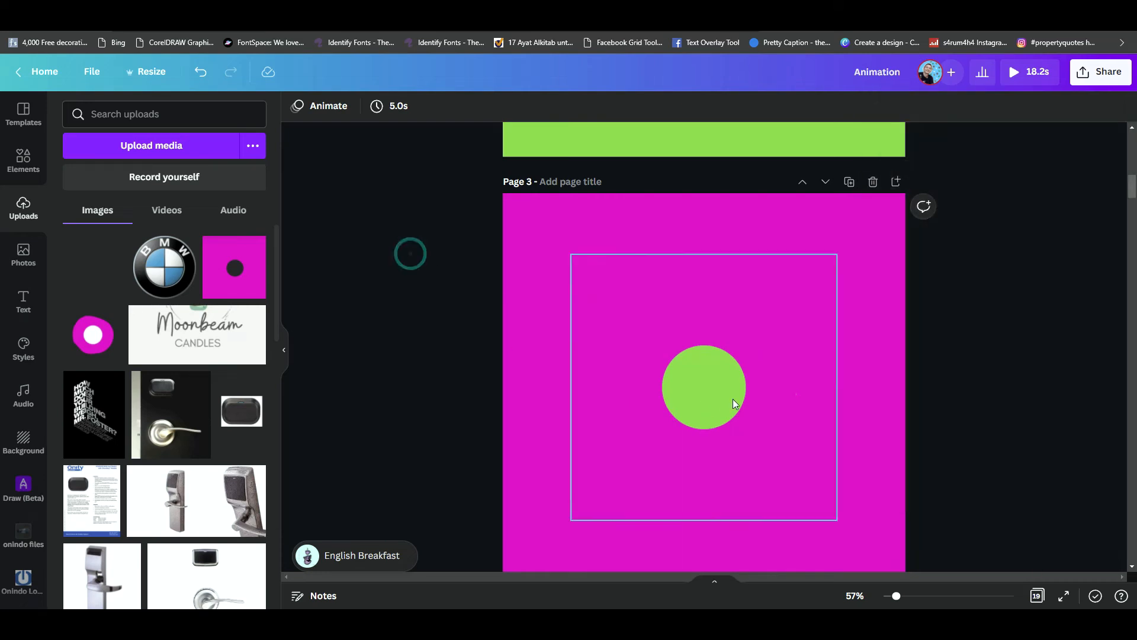
# - Replace page 4 with a blank dark grey page and place the uploaded magenta square with the round hole near its centre
pyautogui.scroll(-2, 734, 399)
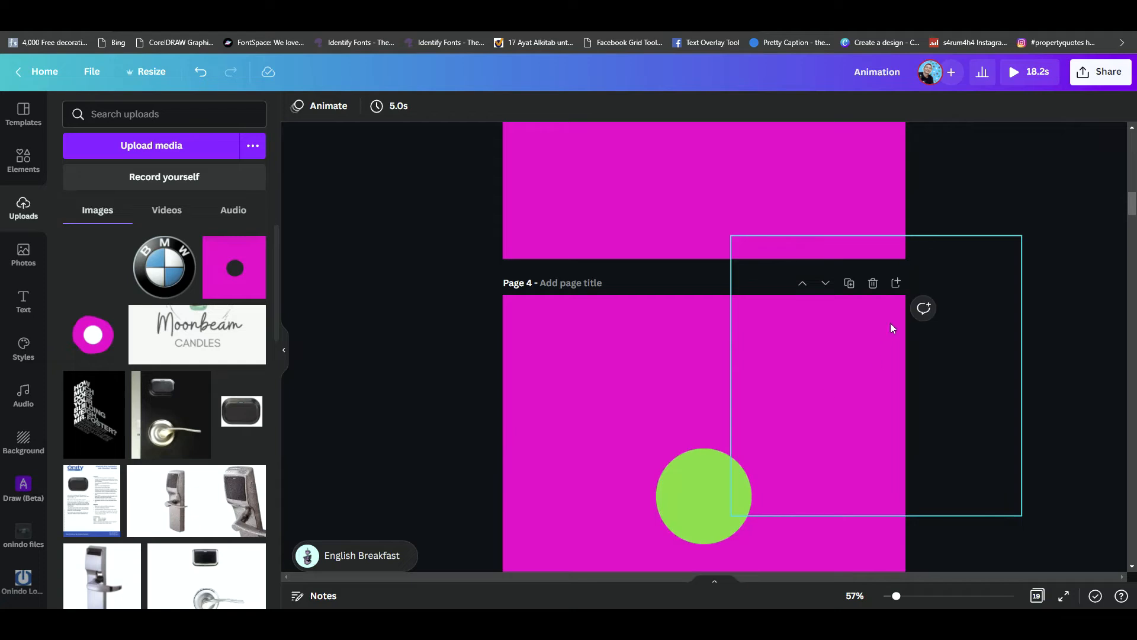
pyautogui.click(895, 286)
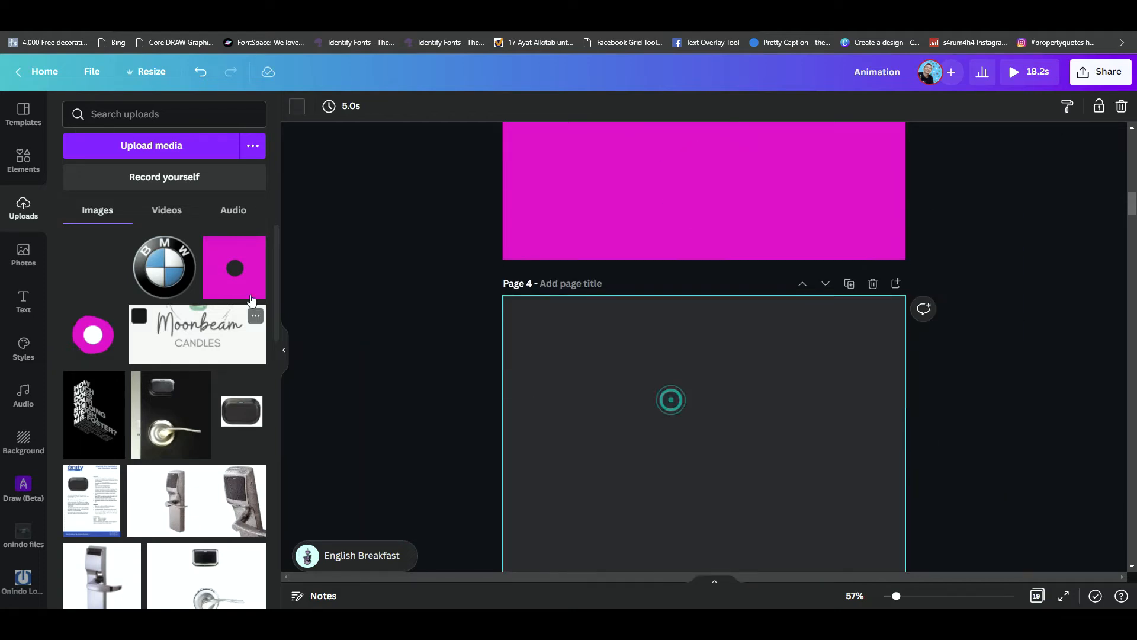
pyautogui.click(240, 272)
pyautogui.scroll(-2, 689, 435)
pyautogui.moveTo(644, 420)
pyautogui.mouseDown()
pyautogui.moveTo(617, 419)
pyautogui.moveTo(664, 413)
pyautogui.mouseUp()
pyautogui.moveTo(737, 445)
pyautogui.mouseDown()
pyautogui.moveTo(706, 443)
pyautogui.moveTo(724, 442)
pyautogui.mouseUp()
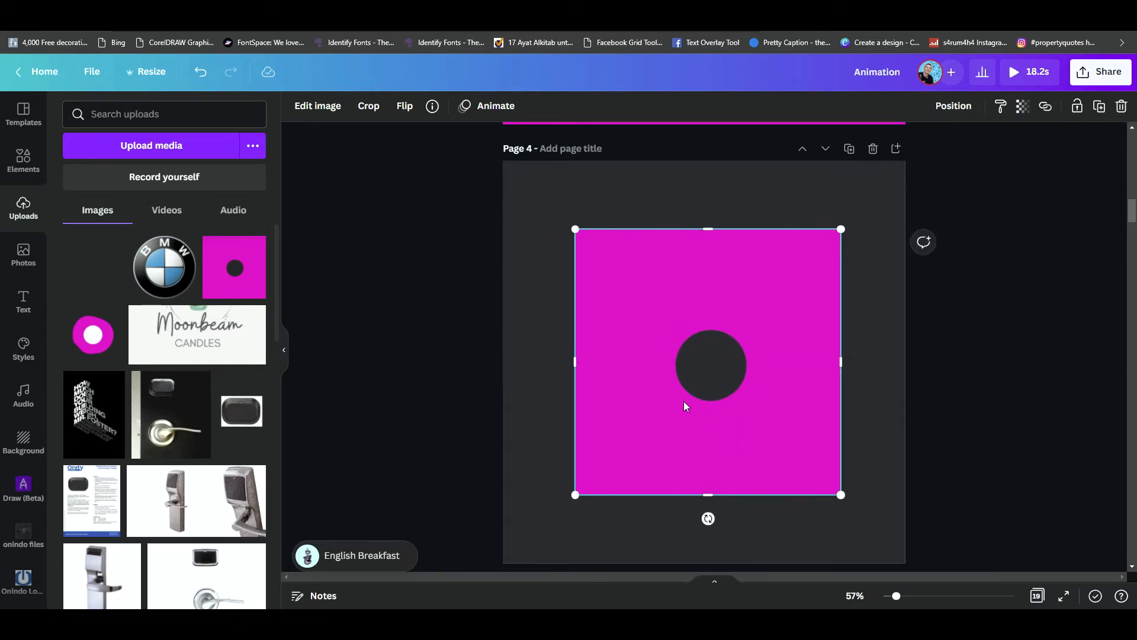
# - Copy the thick black line from page 1 and paste it above the BMW logo on page 6
pyautogui.scroll(-5, 684, 400)
pyautogui.scroll(3, 684, 400)
pyautogui.scroll(-6, 684, 401)
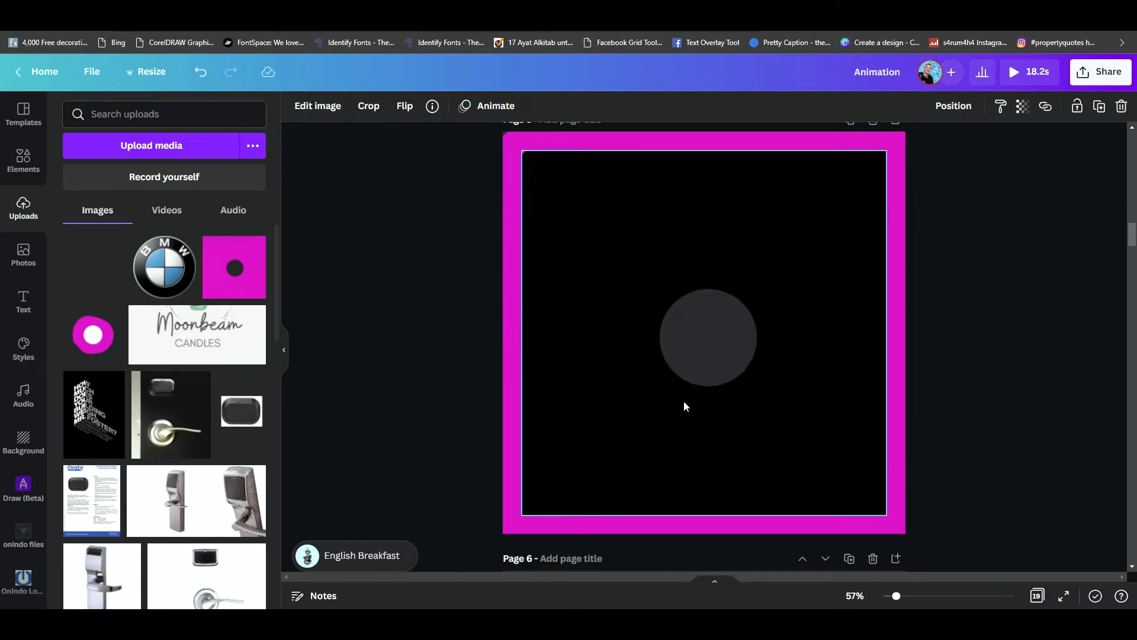
pyautogui.scroll(-6, 684, 400)
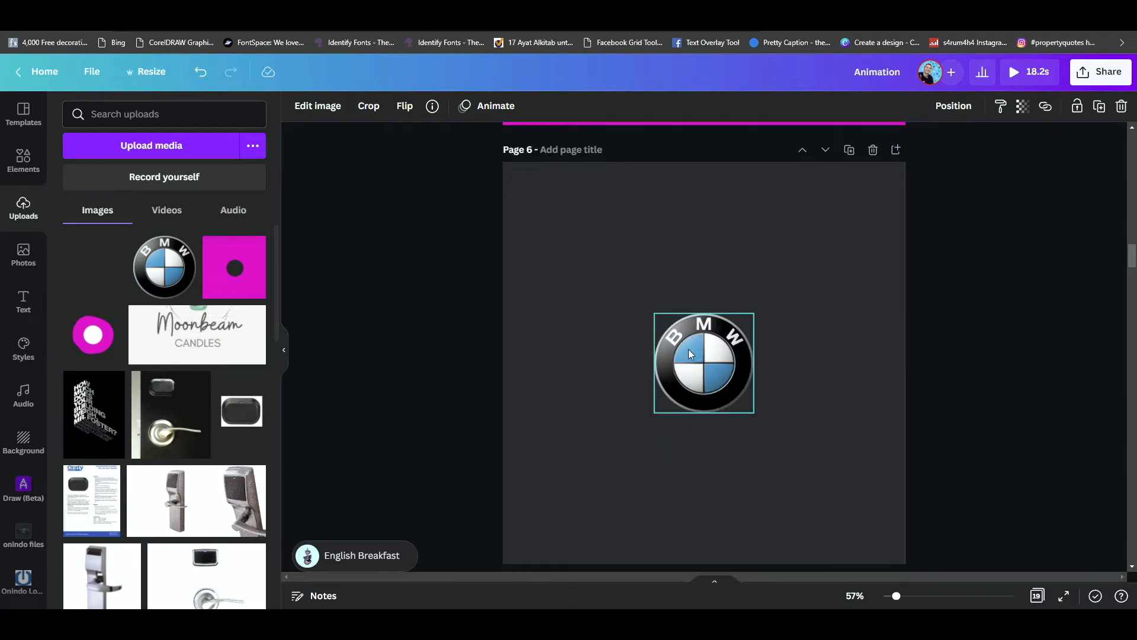
pyautogui.click(689, 353)
pyautogui.scroll(15, 713, 373)
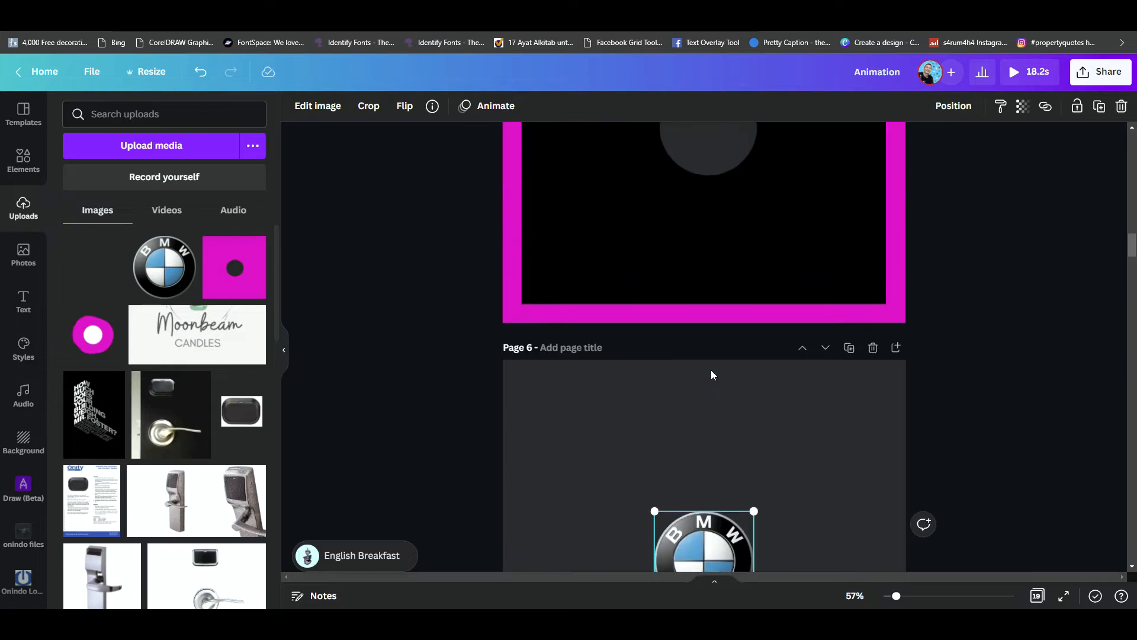
pyautogui.scroll(8, 711, 370)
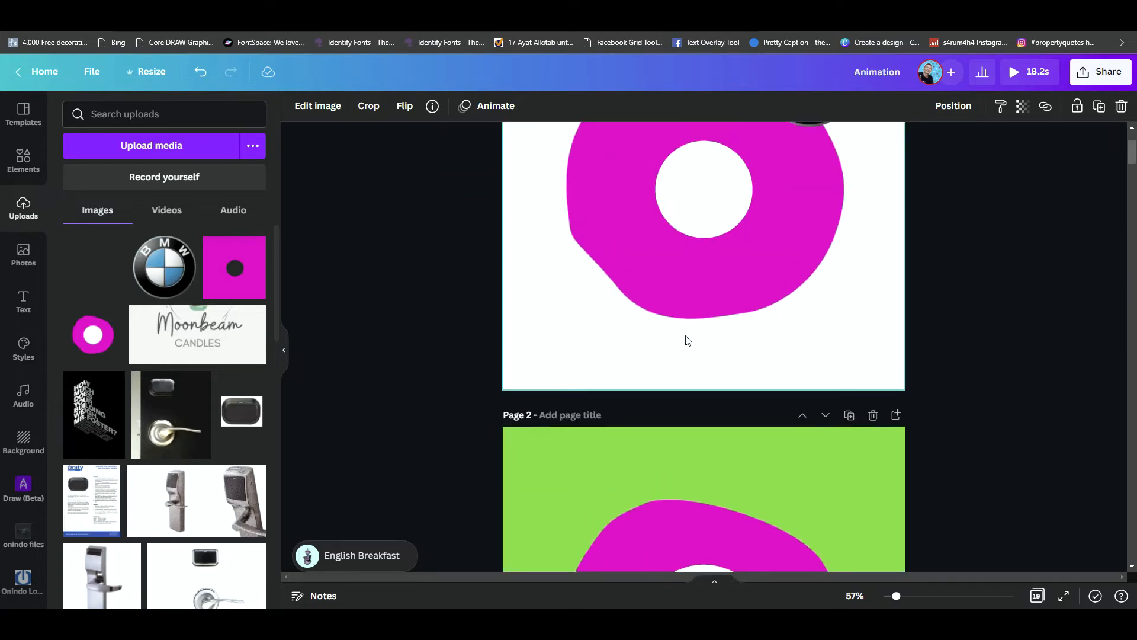
pyautogui.click(650, 274)
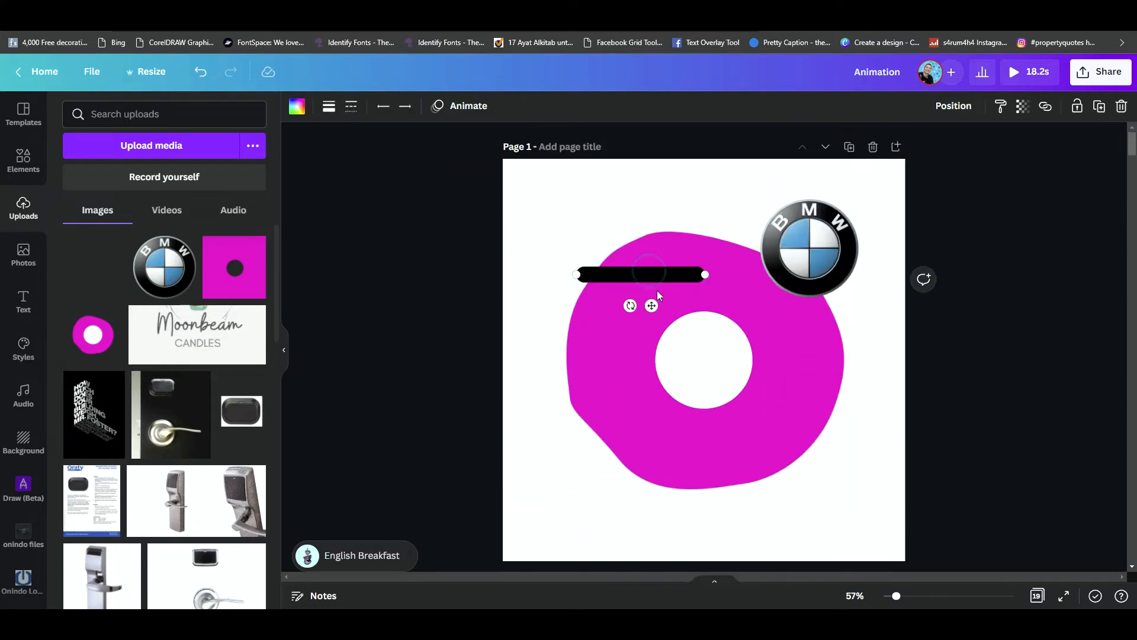
pyautogui.scroll(-10, 656, 401)
pyautogui.scroll(-15, 655, 406)
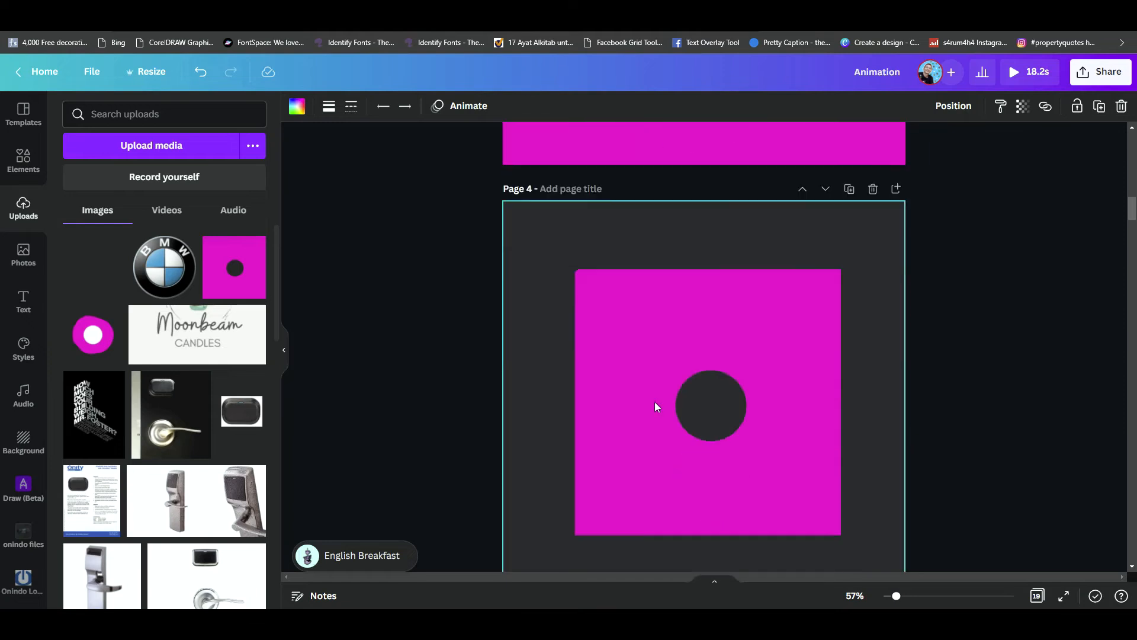
pyautogui.scroll(1, 655, 404)
pyautogui.click(640, 321)
pyautogui.hotkey('ctrl', 'v')
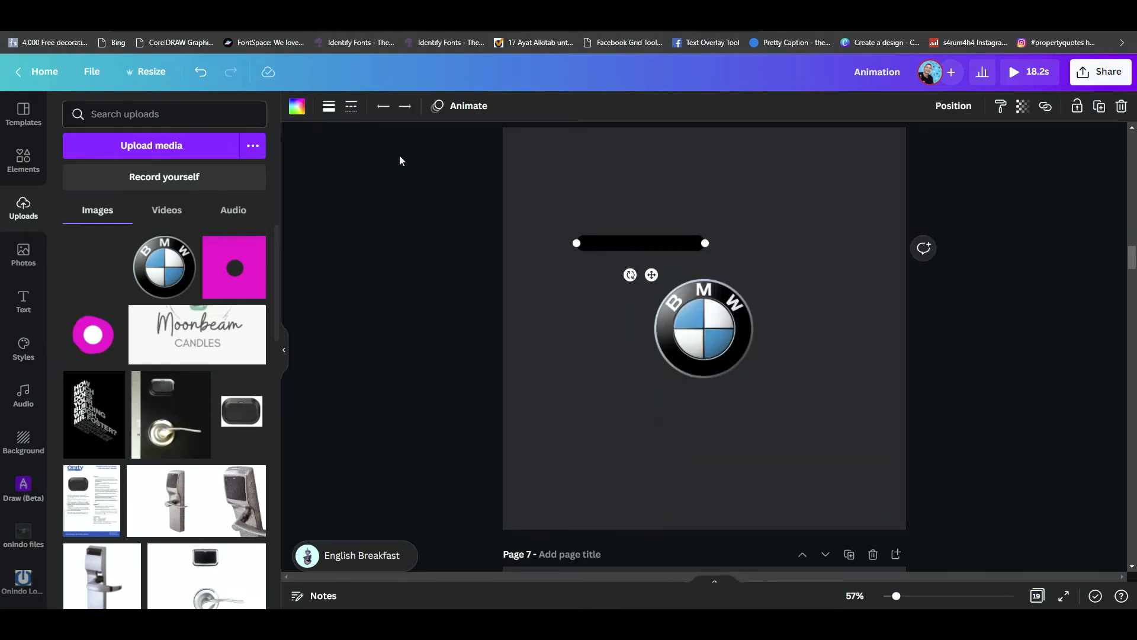
# - Recolour the pasted line white and tilt it to a rising diagonal of about 45 degrees
pyautogui.click(293, 107)
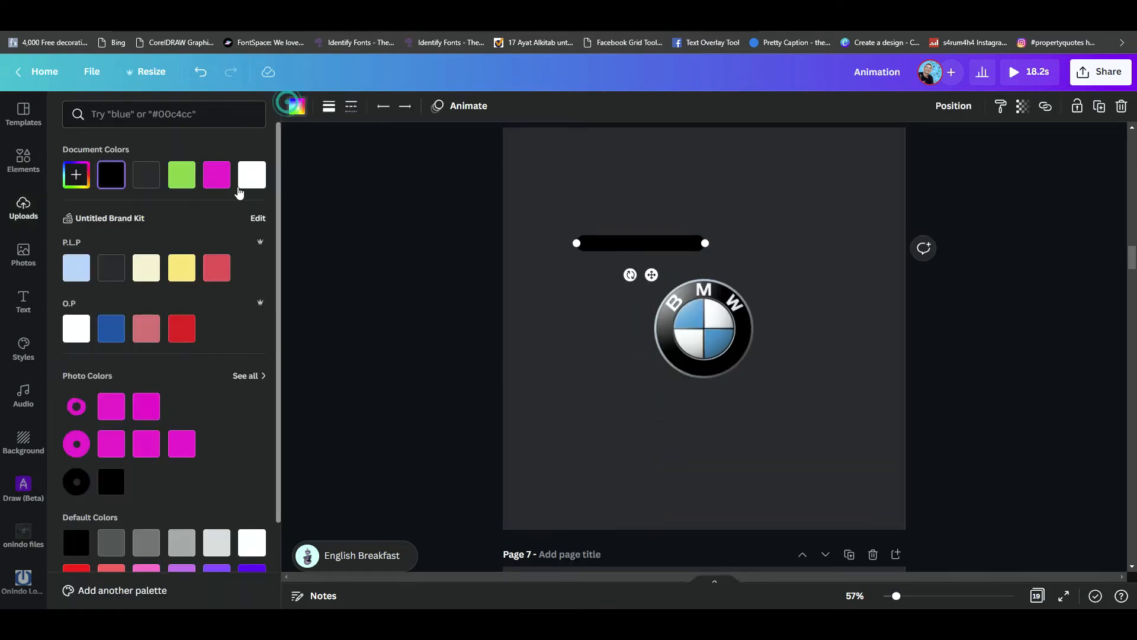
pyautogui.click(253, 543)
pyautogui.moveTo(630, 275); pyautogui.dragTo(667, 261)
pyautogui.moveTo(692, 194); pyautogui.dragTo(713, 165)
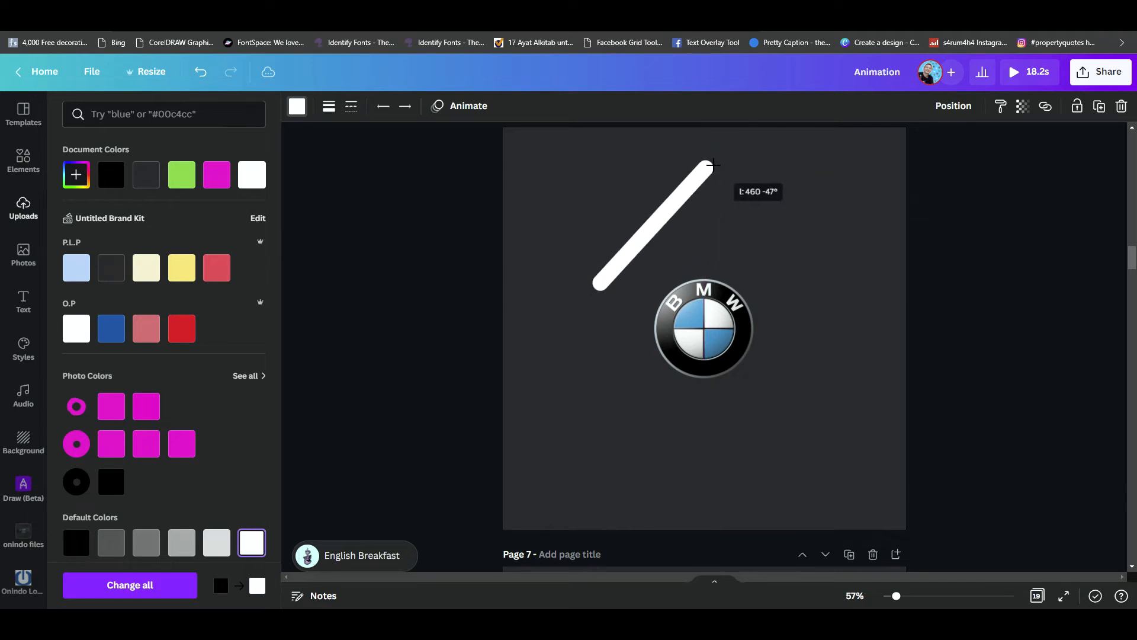
pyautogui.moveTo(709, 165); pyautogui.dragTo(716, 171)
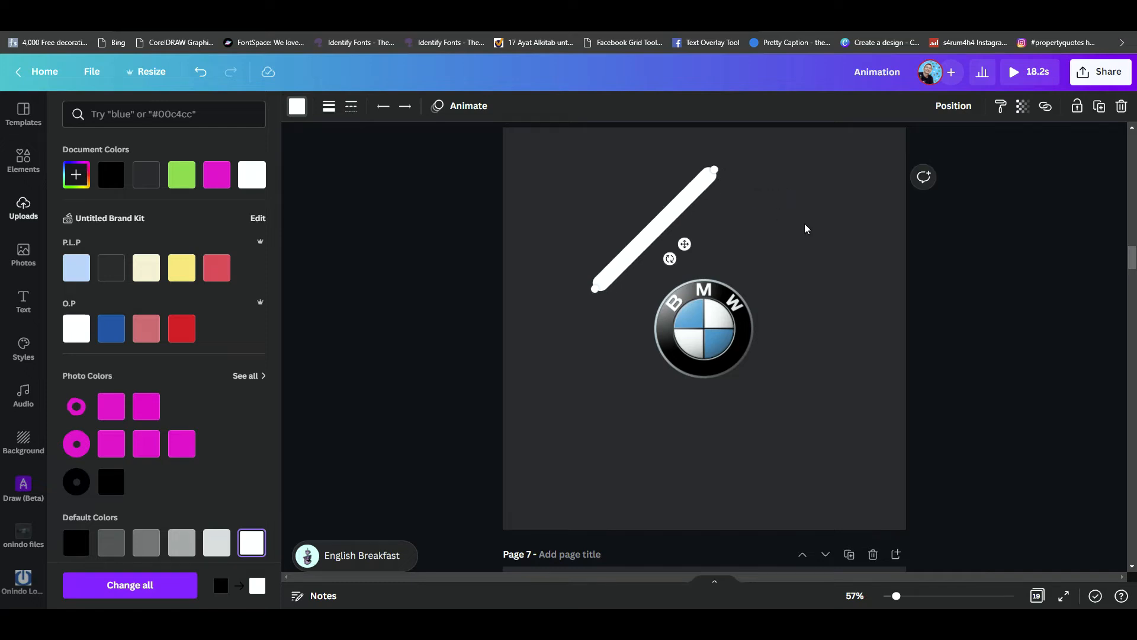
# - Duplicate the diagonal white line beside the original, close to the logo, and set the copy's line weight to 23
pyautogui.click(804, 223)
pyautogui.moveTo(685, 244); pyautogui.dragTo(683, 283)
pyautogui.click(327, 107)
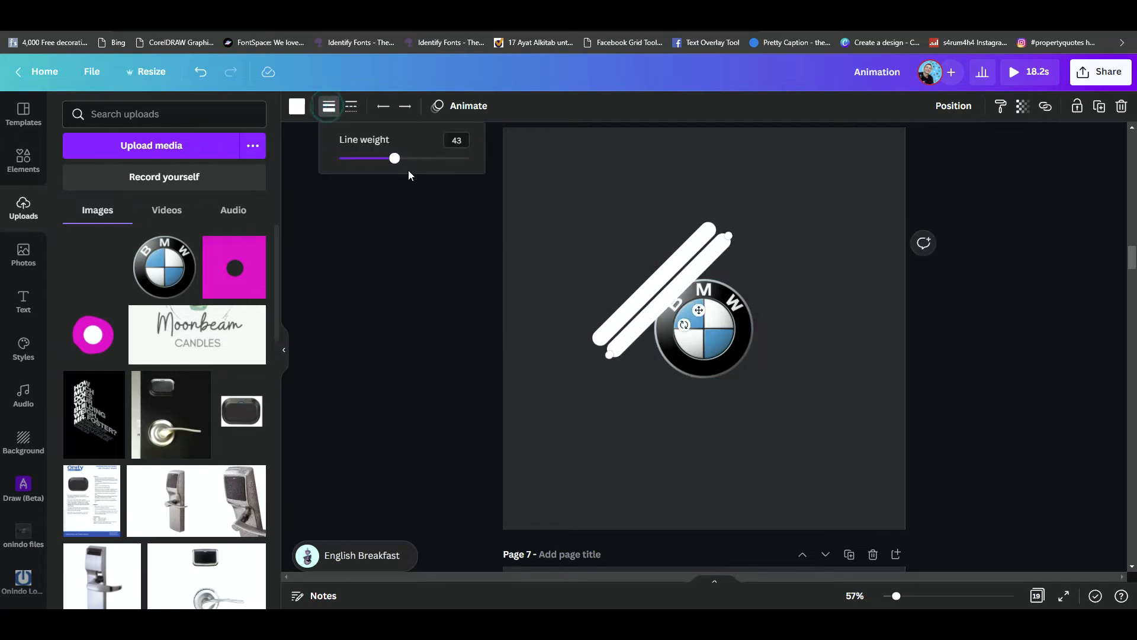
pyautogui.moveTo(395, 161); pyautogui.dragTo(368, 162)
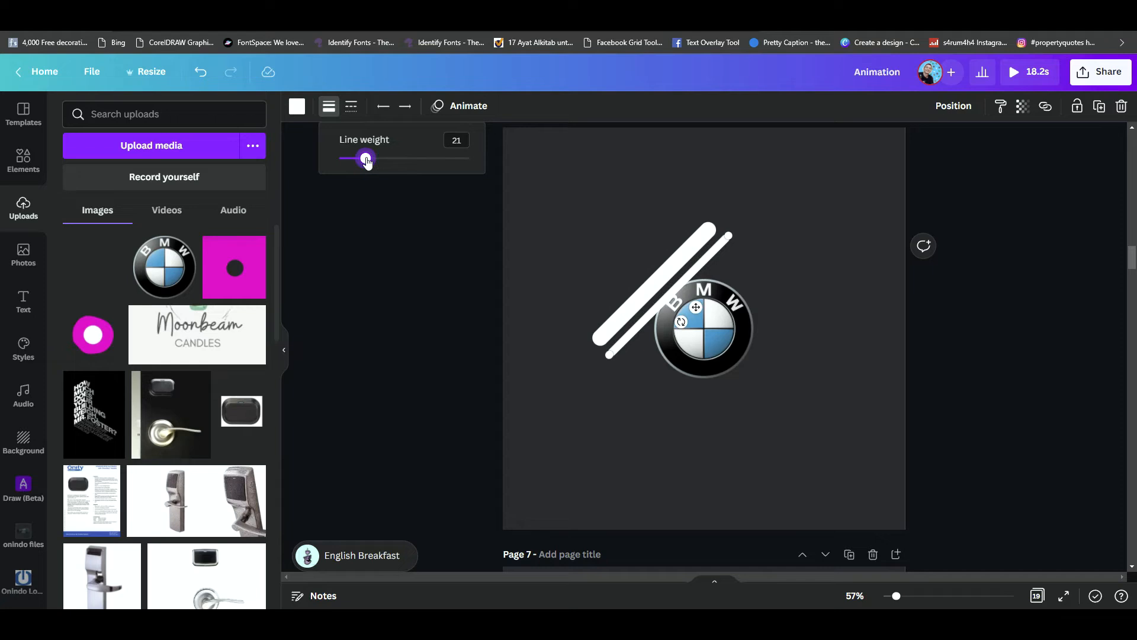
pyautogui.click(355, 15)
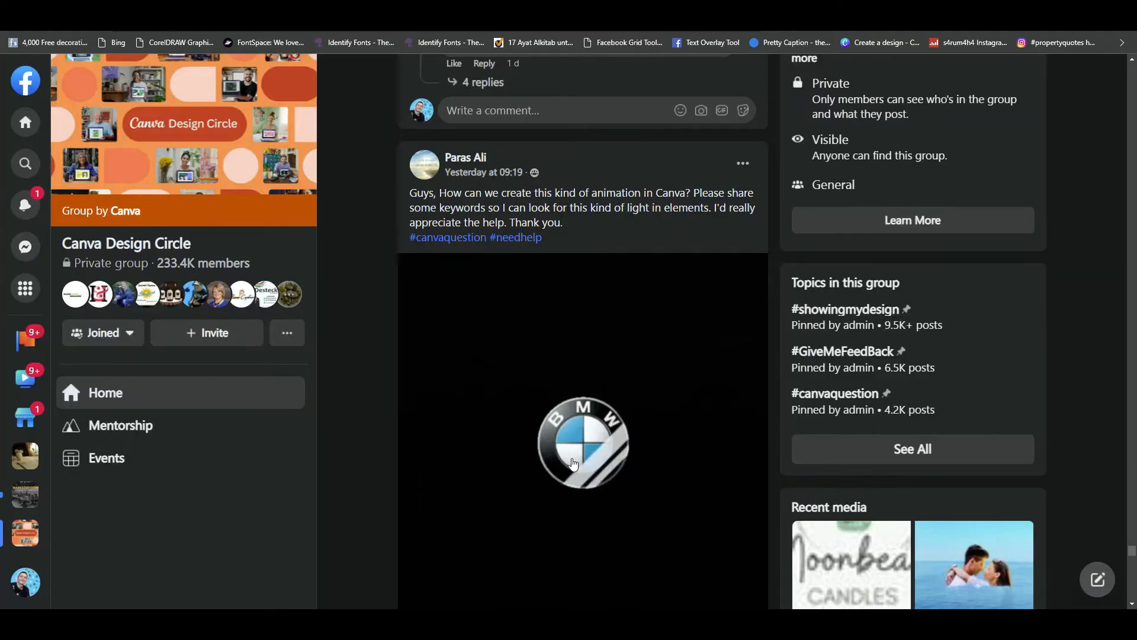
pyautogui.click(184, 16)
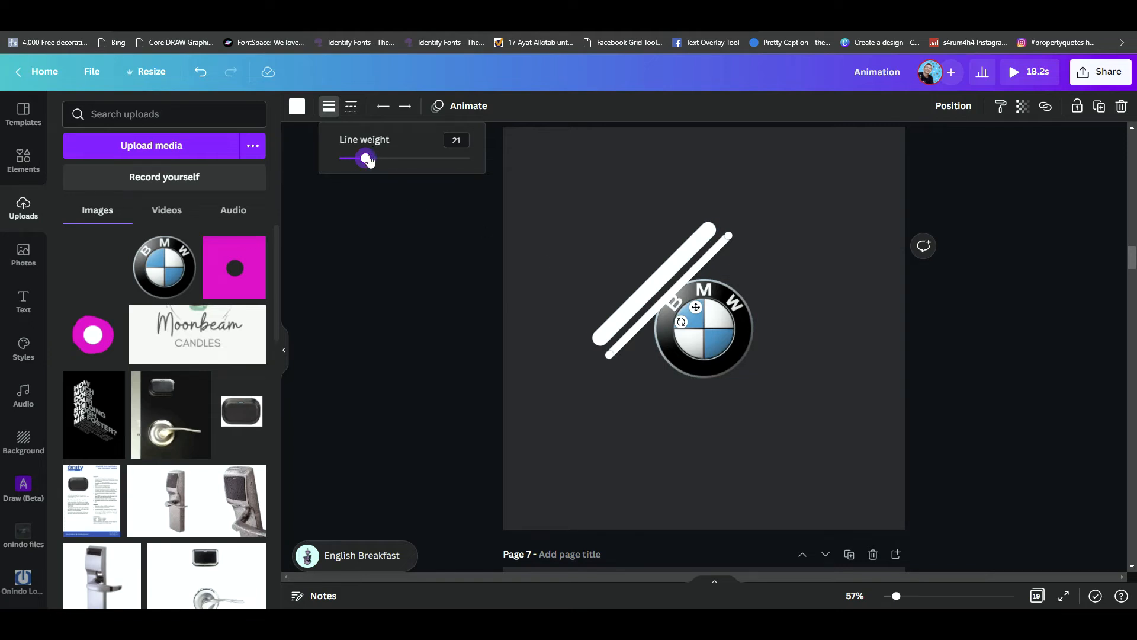
pyautogui.moveTo(368, 162); pyautogui.dragTo(370, 163)
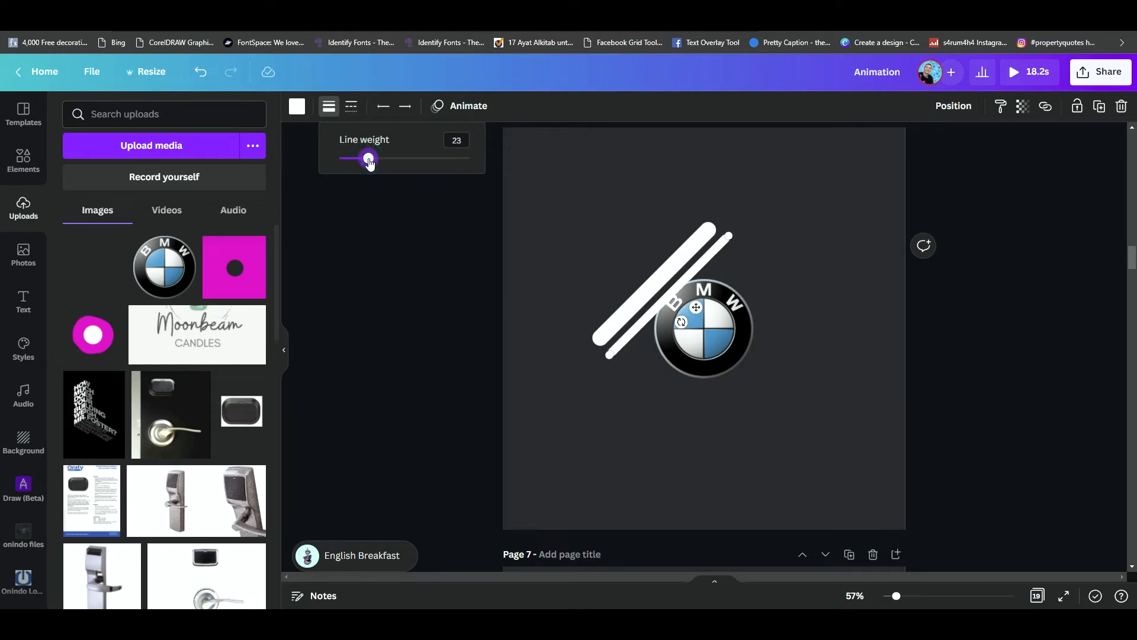
# - Set the thicker diagonal line's weight to 42 and check the weight of the thin line beside it
pyautogui.click(654, 279)
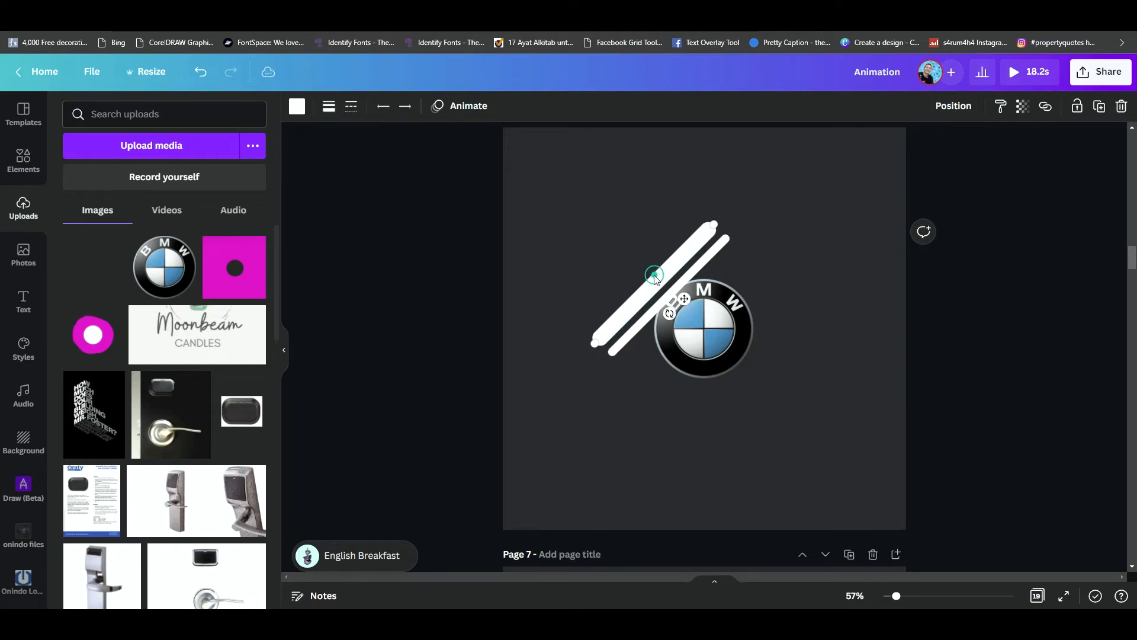
pyautogui.click(329, 108)
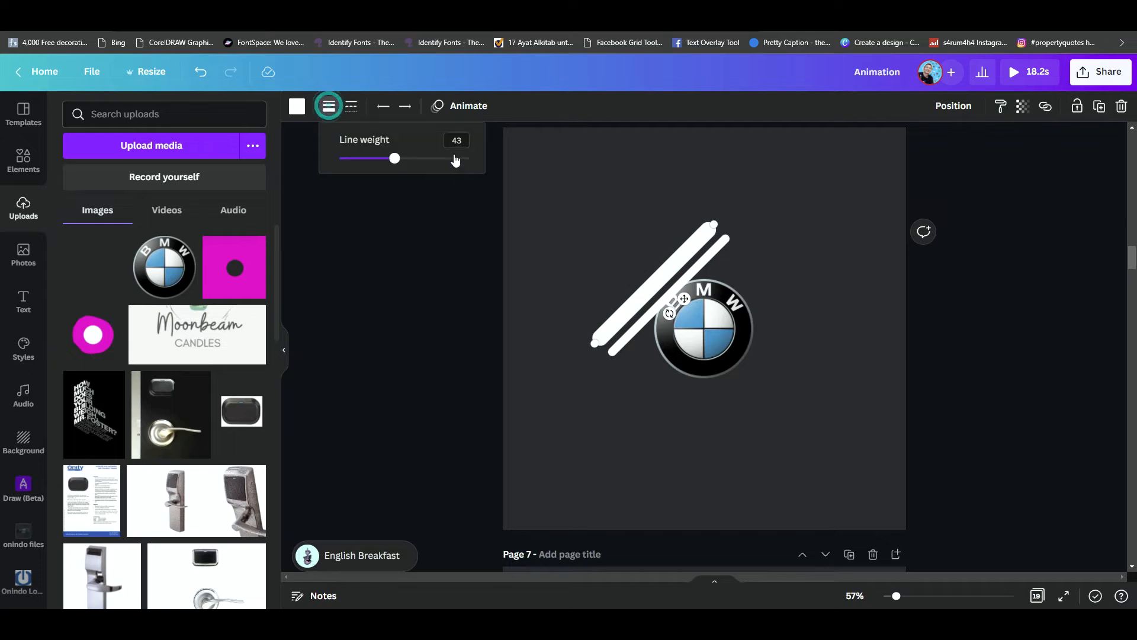
pyautogui.moveTo(399, 163); pyautogui.dragTo(397, 165)
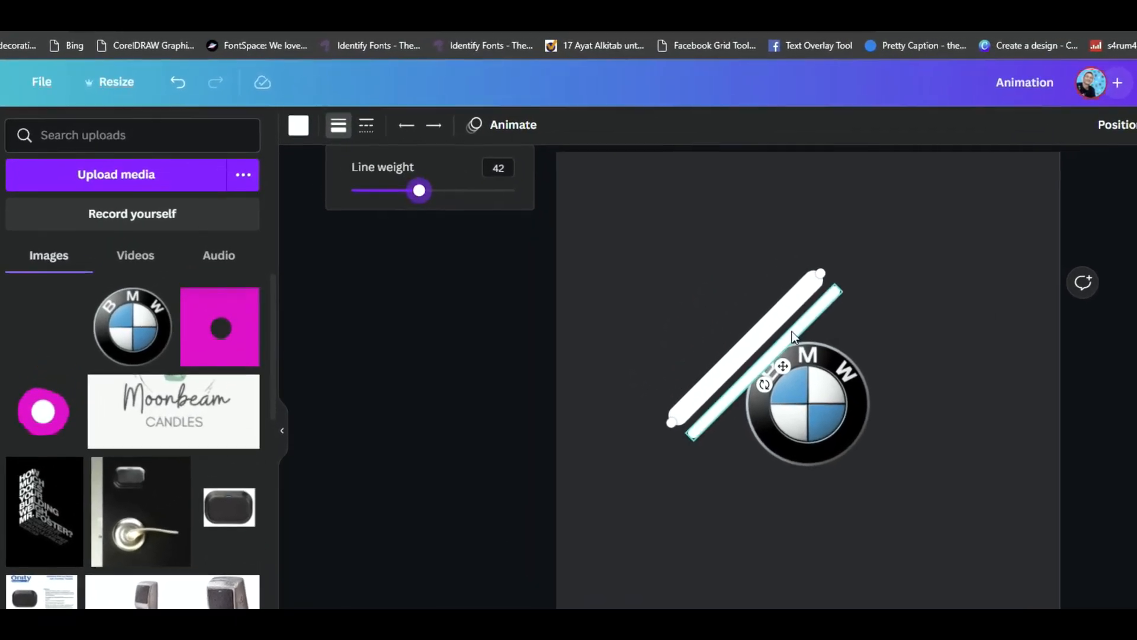
pyautogui.click(745, 310)
pyautogui.click(347, 136)
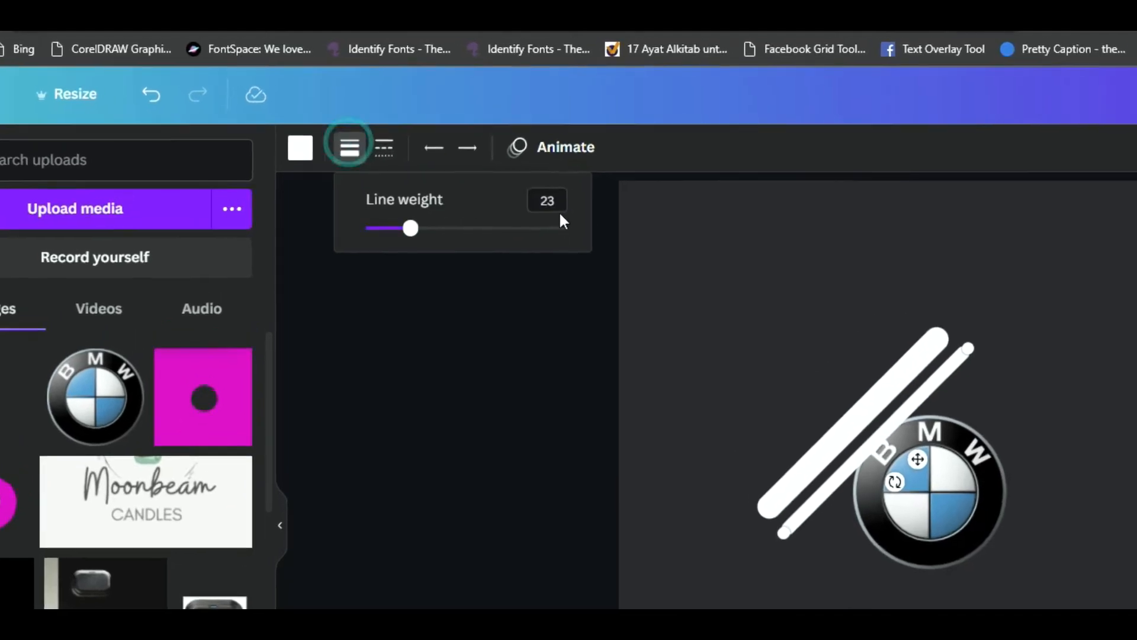
pyautogui.click(747, 328)
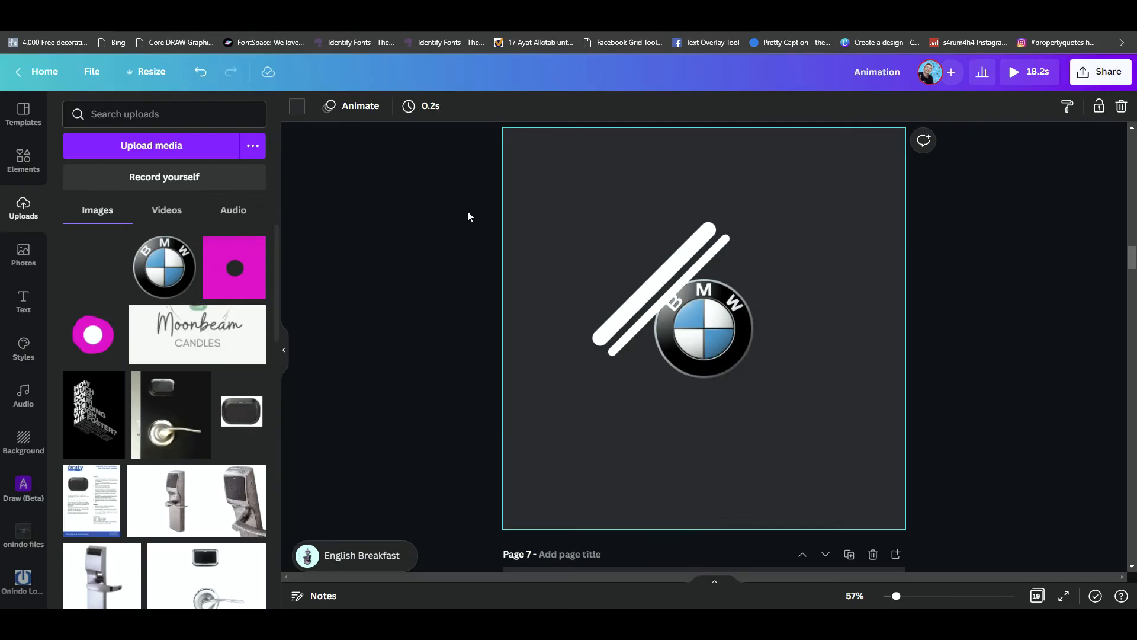
# - Group the thick and thin lines and place three duplicates diagonally across the logo, making four evenly spaced pairs
pyautogui.moveTo(459, 196); pyautogui.dragTo(646, 362)
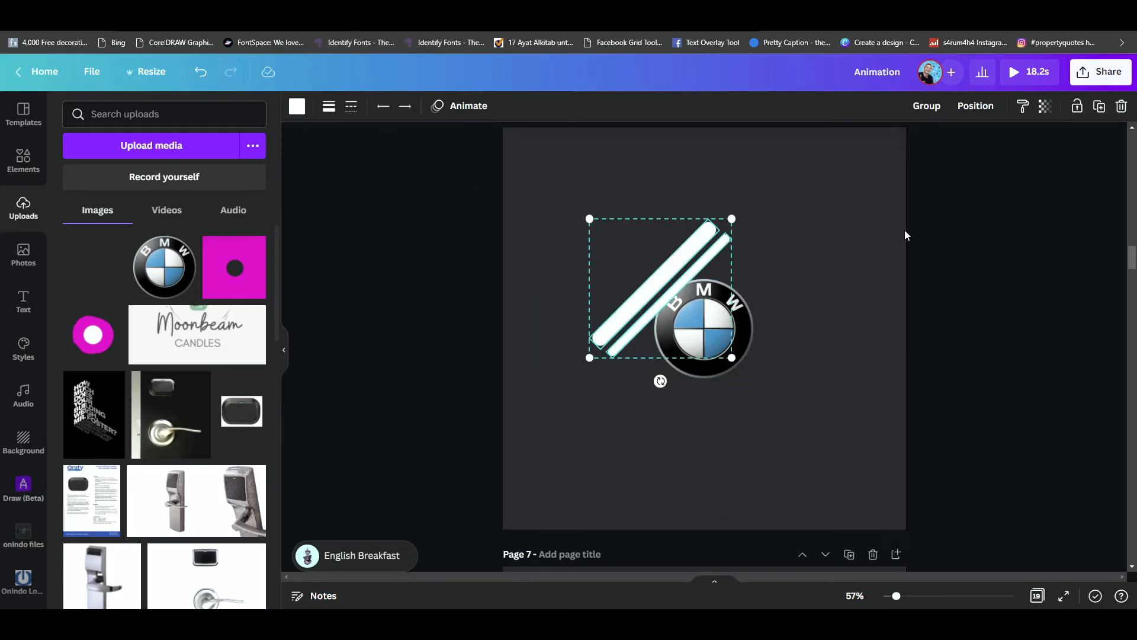
pyautogui.click(928, 108)
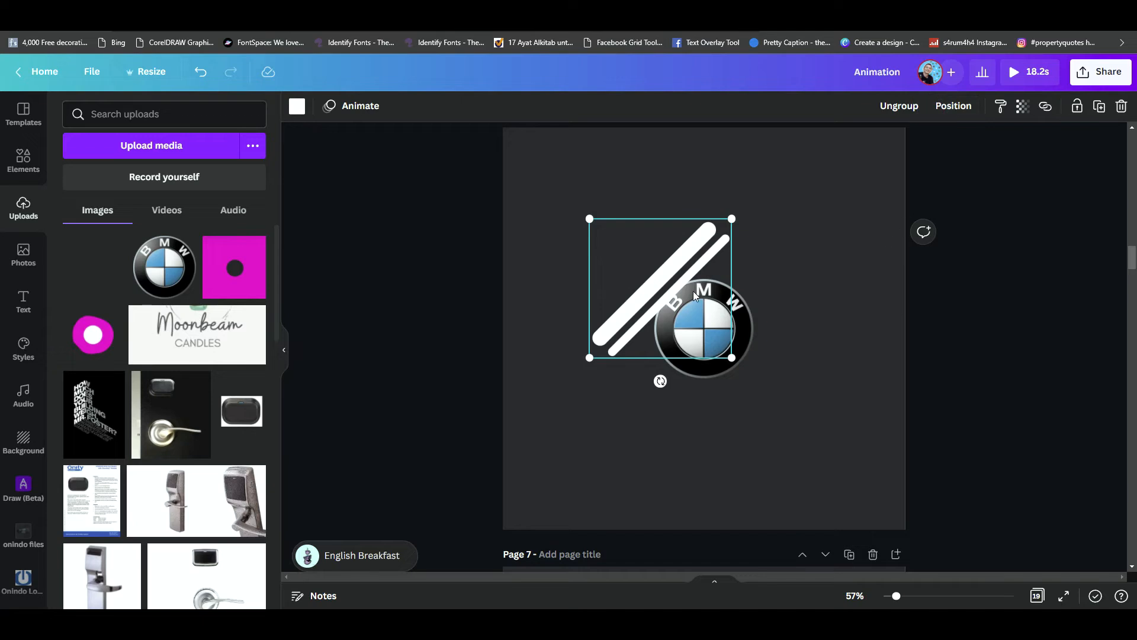
pyautogui.hotkey('ctrl', 'd')
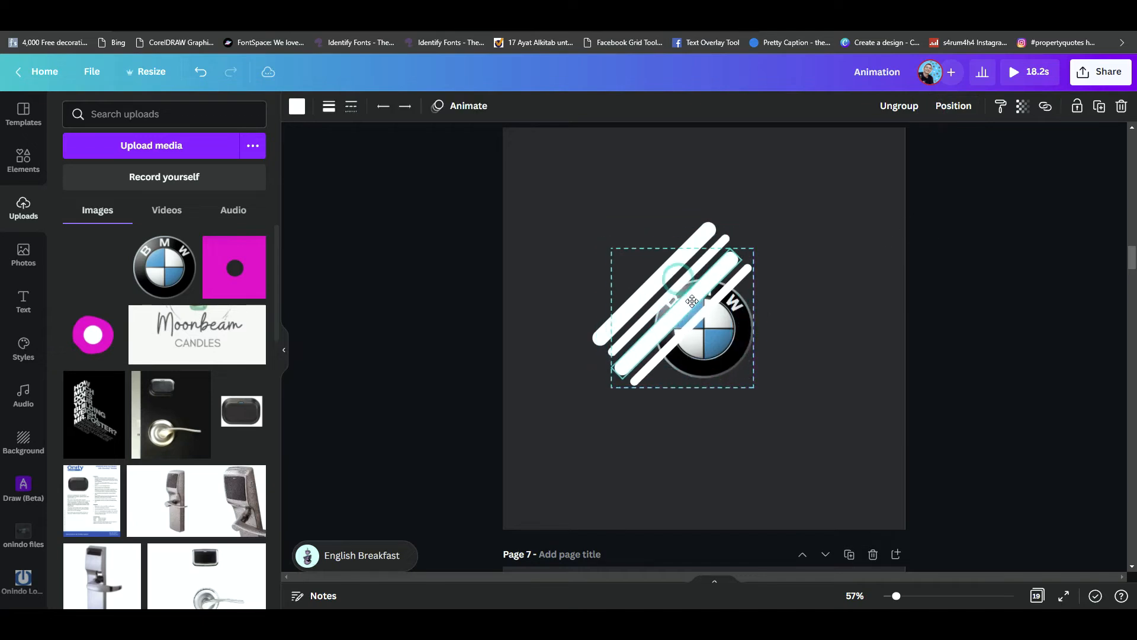
pyautogui.moveTo(692, 301); pyautogui.dragTo(696, 299)
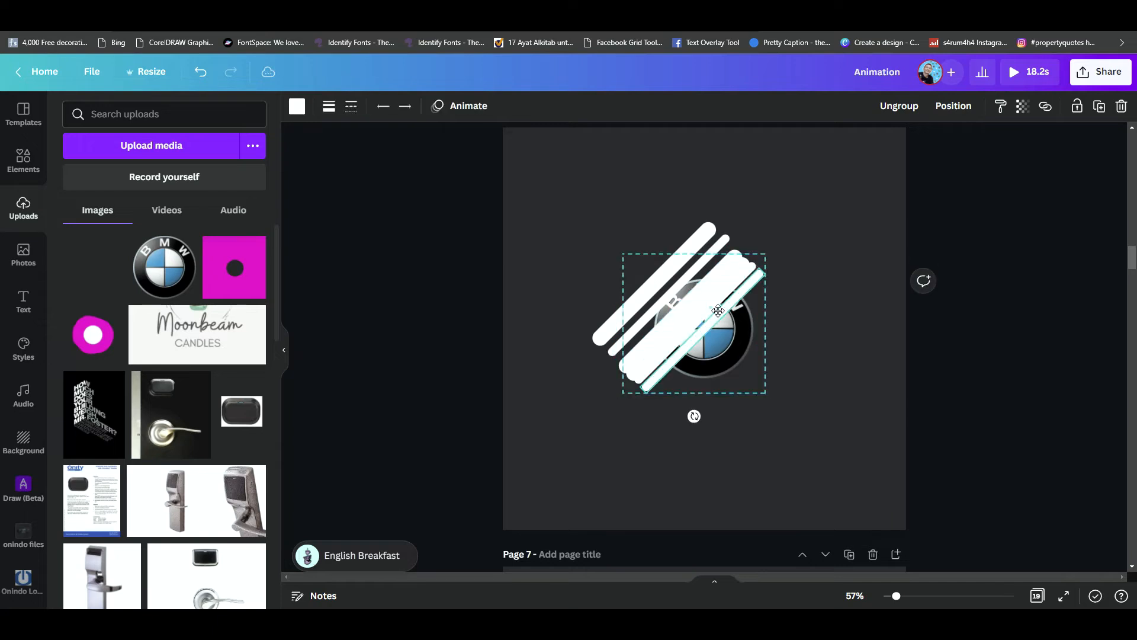
pyautogui.hotkey('ctrl', 'd')
pyautogui.moveTo(732, 325); pyautogui.dragTo(730, 325)
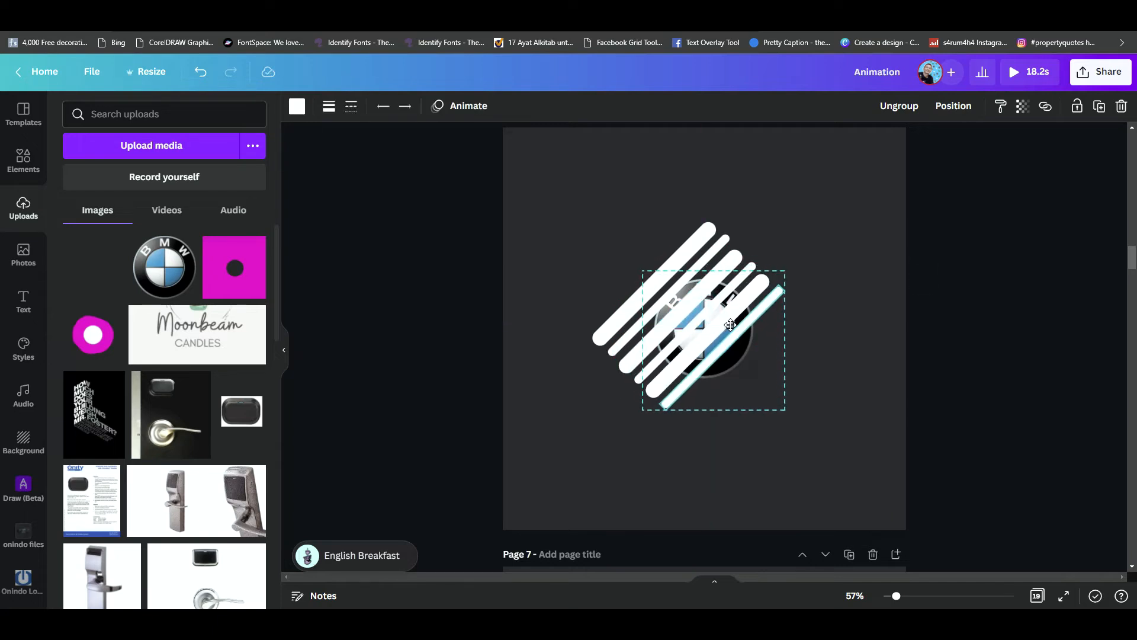
pyautogui.moveTo(723, 320); pyautogui.dragTo(750, 350)
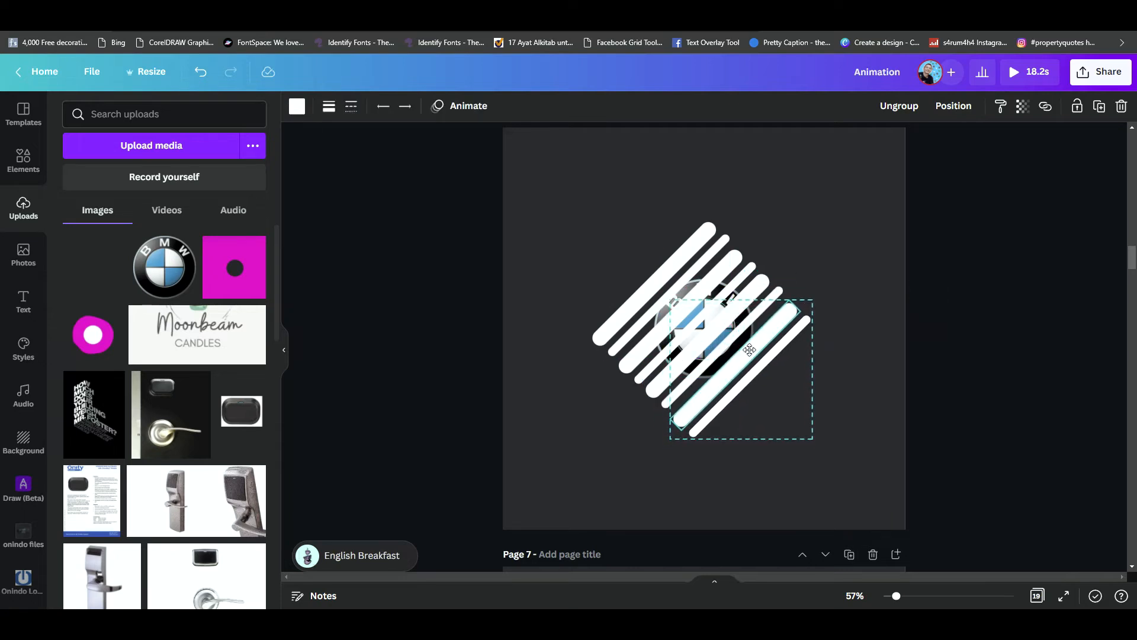
pyautogui.click(988, 321)
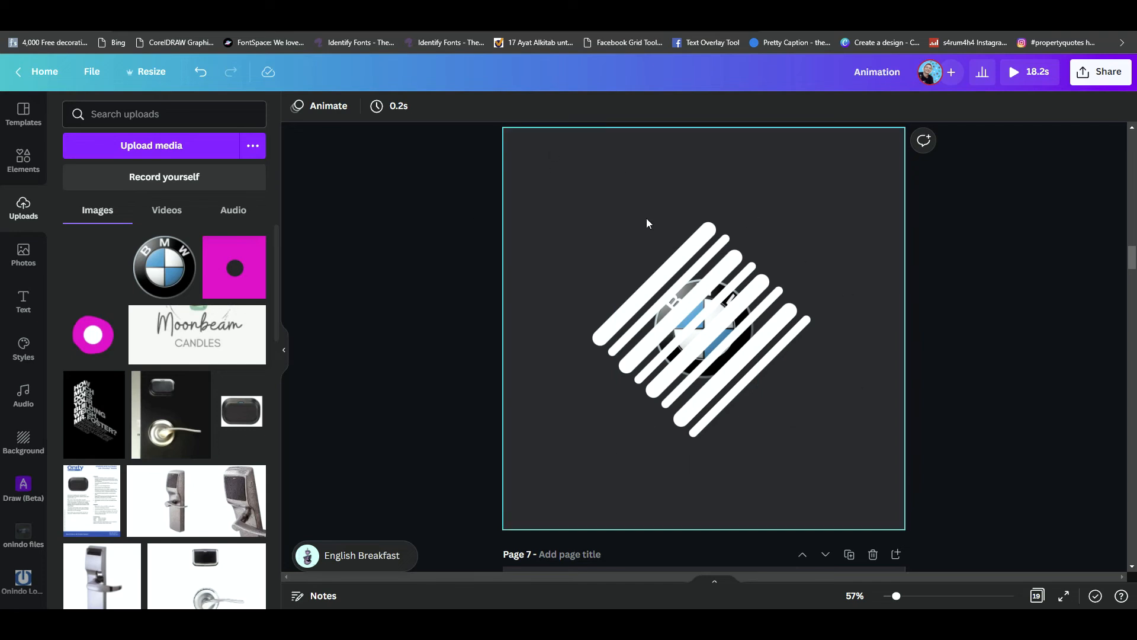
# - Duplicate page 6 four times so the striped logo fills pages 6 to 10
pyautogui.scroll(3, 859, 263)
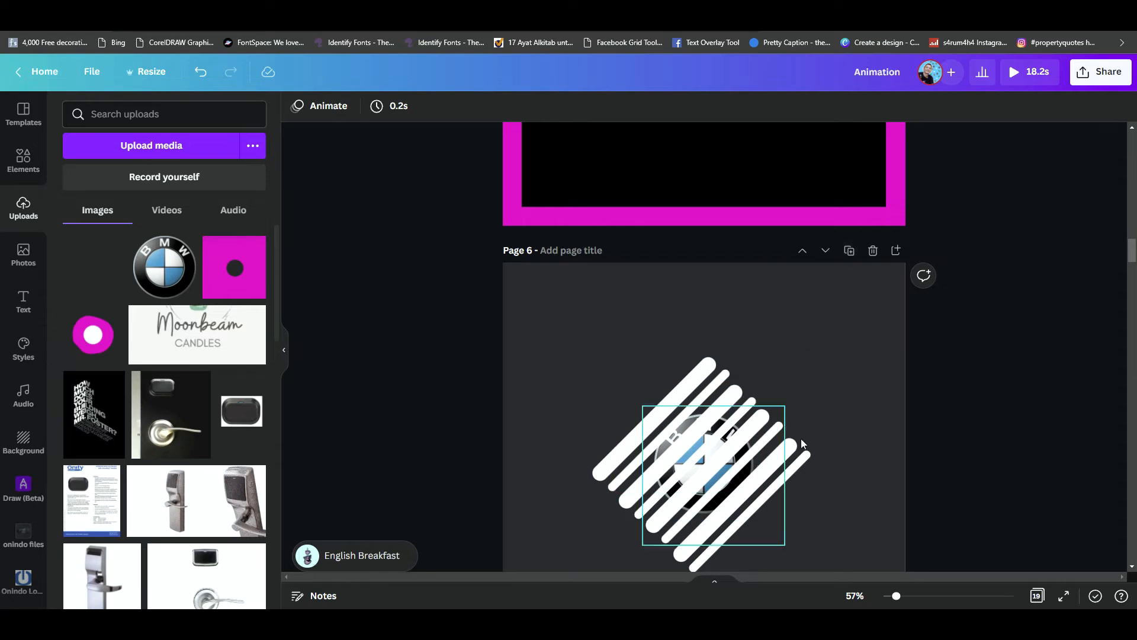
pyautogui.click(849, 252)
pyautogui.click(849, 252)
pyautogui.click(849, 252)
pyautogui.click(849, 252)
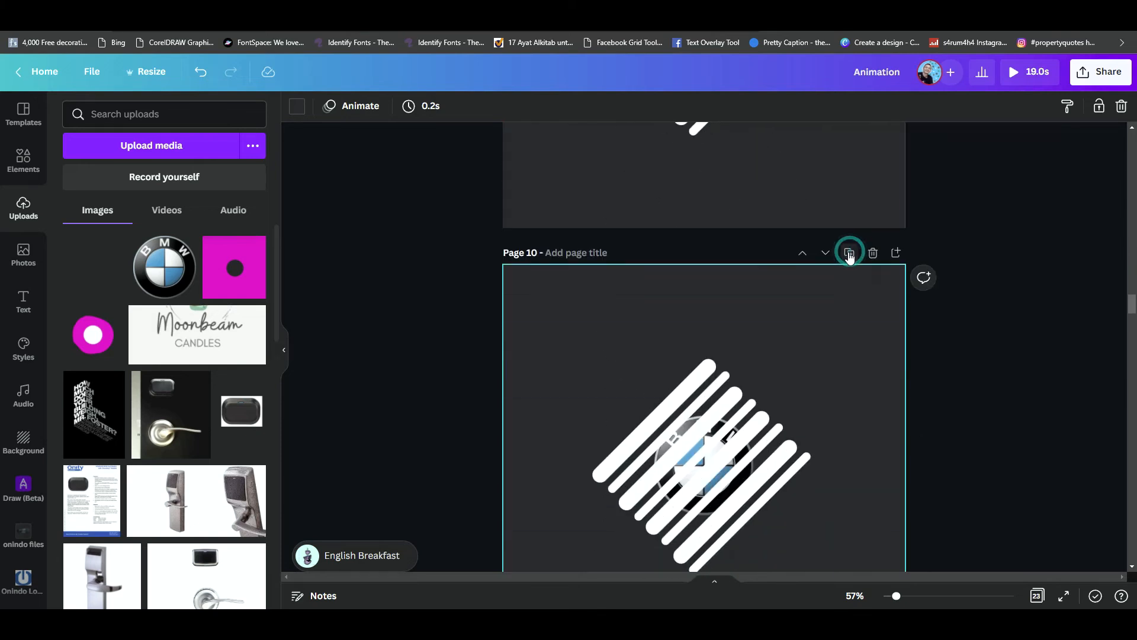
# - Delete the lower-right pair of white lines from the logo on page 6
pyautogui.scroll(10, 847, 257)
pyautogui.scroll(8, 779, 350)
pyautogui.scroll(5, 785, 355)
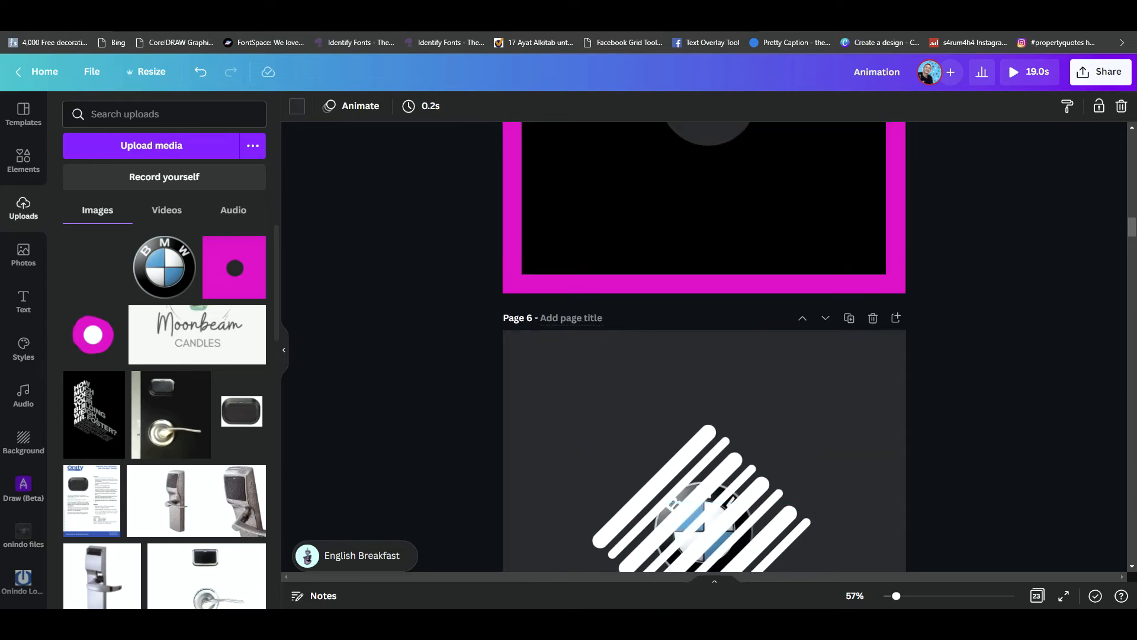
pyautogui.scroll(-2, 699, 421)
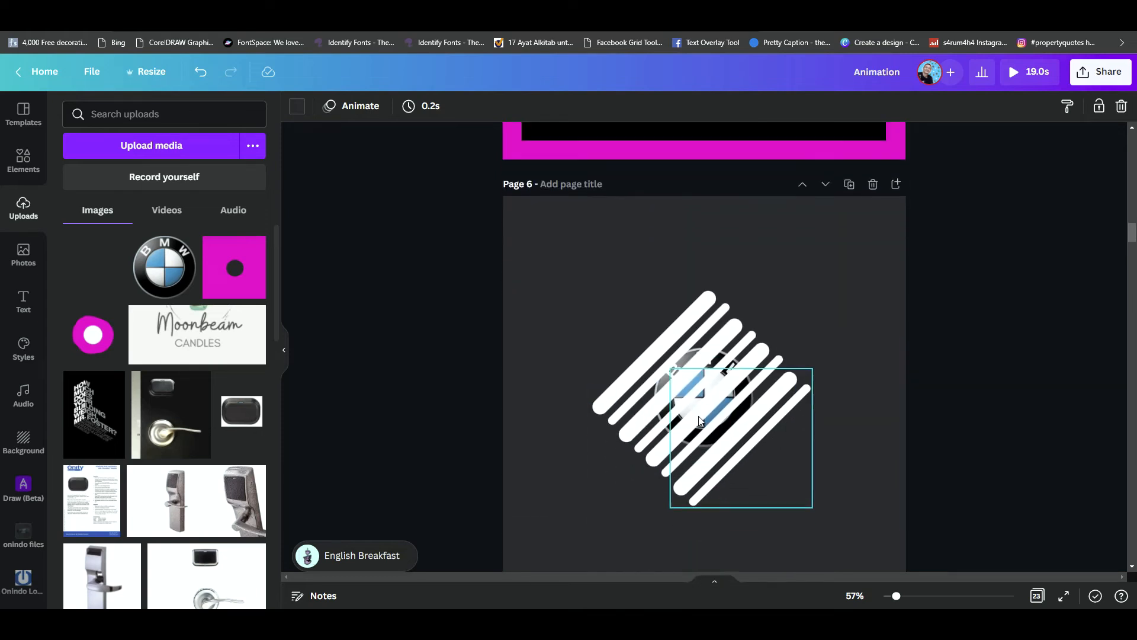
pyautogui.moveTo(1018, 350); pyautogui.dragTo(787, 407)
pyautogui.click(1038, 296)
pyautogui.click(805, 395)
pyautogui.moveTo(1012, 343); pyautogui.dragTo(794, 424)
pyautogui.click(877, 359)
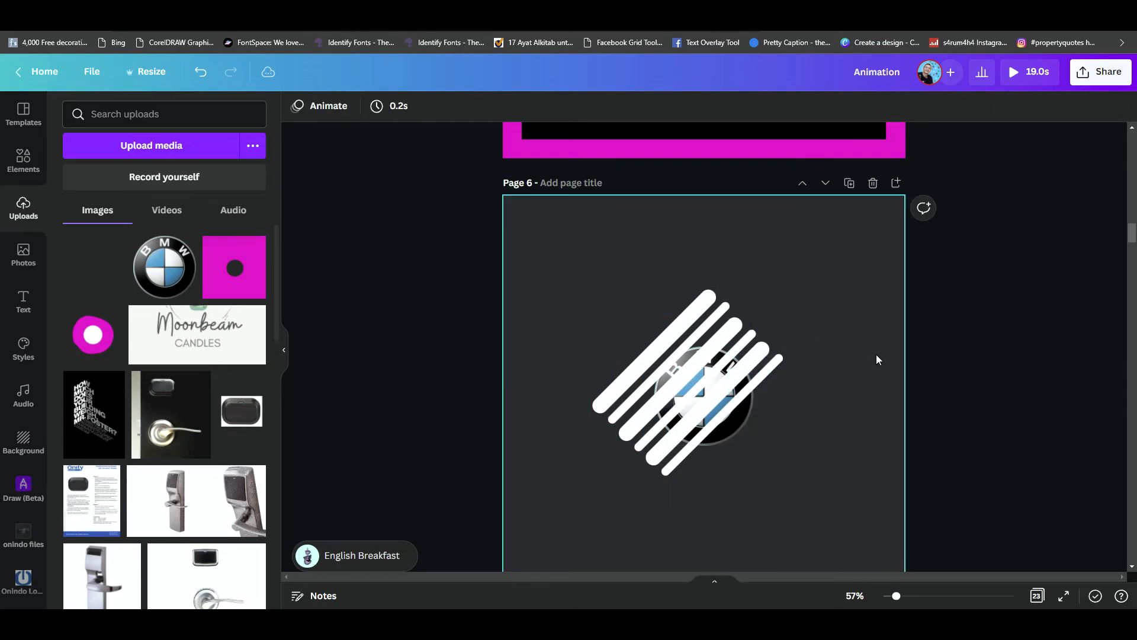
pyautogui.moveTo(979, 325); pyautogui.dragTo(742, 393)
pyautogui.press('Delete')
pyautogui.hotkey('ctrl', 'z')
# - Delete the two middle pairs of lines on page 6, keeping only the upper-left pair
pyautogui.moveTo(956, 342); pyautogui.dragTo(774, 379)
pyautogui.press('Delete')
pyautogui.moveTo(804, 331); pyautogui.dragTo(753, 339)
pyautogui.press('Delete')
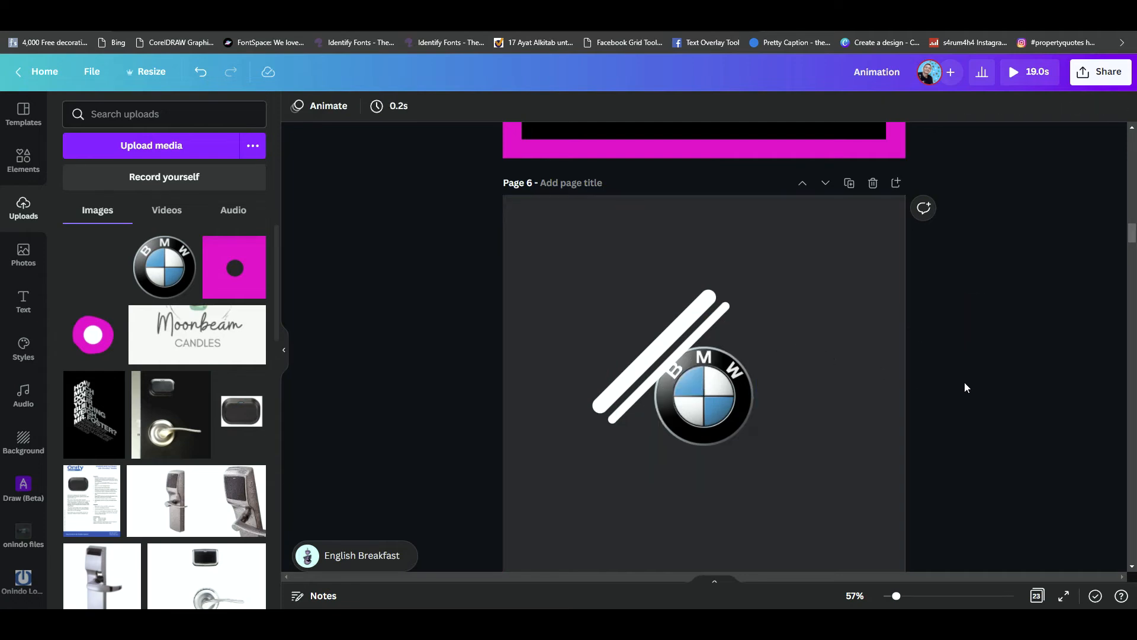
# - On page 7, delete the first, third and fourth line pairs, keeping only the second pair across the logo
pyautogui.scroll(-7, 965, 388)
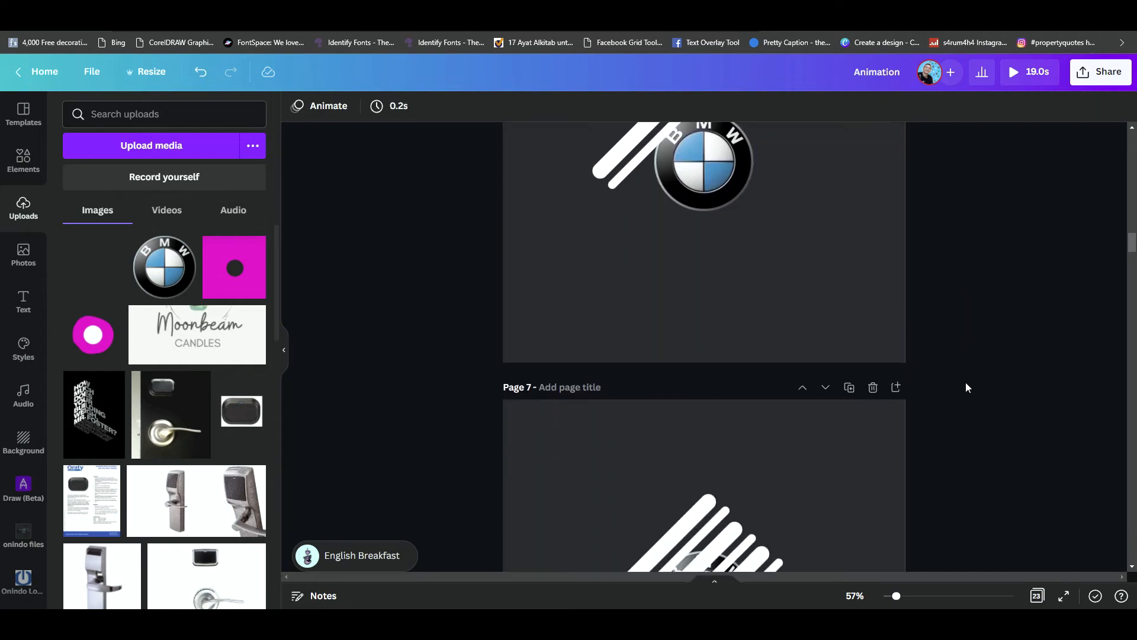
pyautogui.moveTo(460, 283); pyautogui.dragTo(718, 330)
pyautogui.press('Delete')
pyautogui.moveTo(895, 455); pyautogui.dragTo(804, 458)
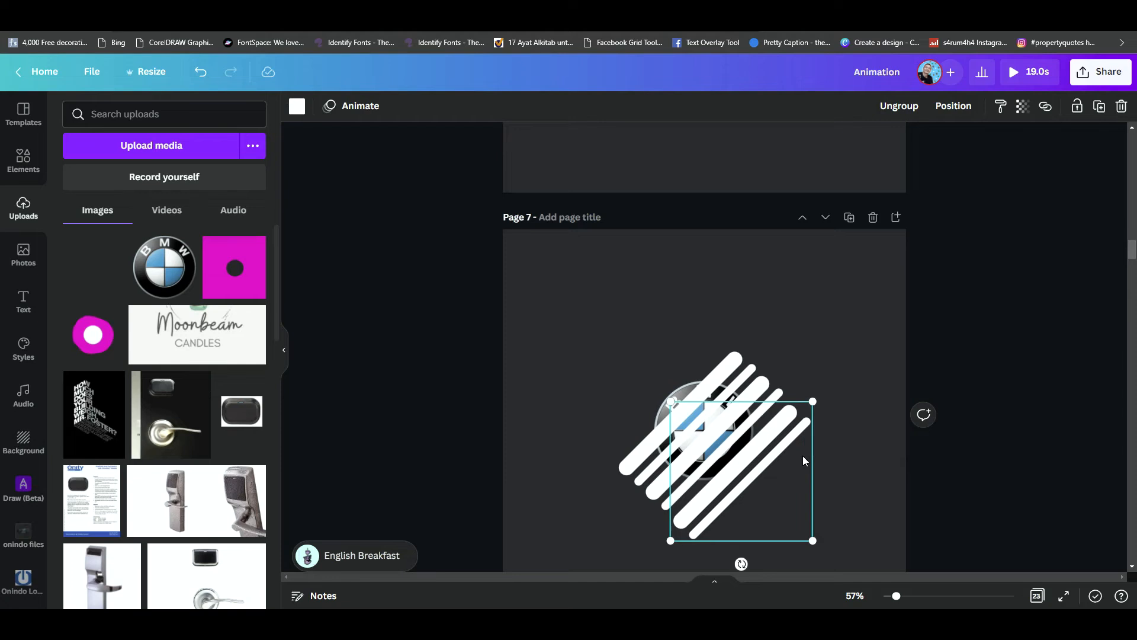
pyautogui.press('Delete')
pyautogui.moveTo(985, 372); pyautogui.dragTo(770, 418)
pyautogui.press('Delete')
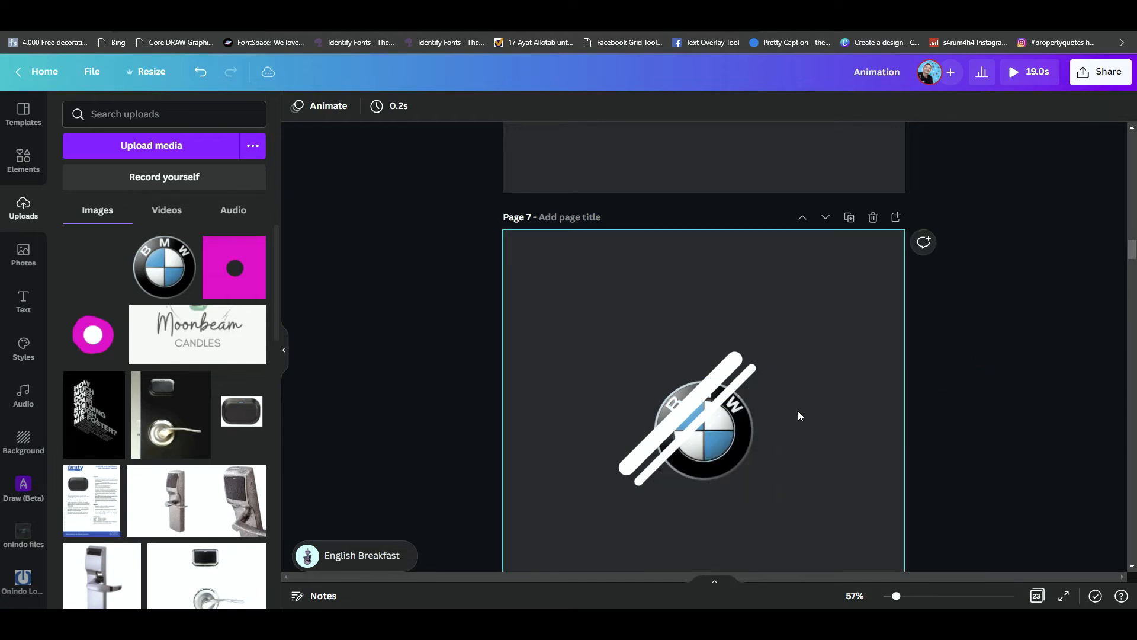
# - On page 8, delete the first, second and fourth line pairs, keeping only the third pair across the logo
pyautogui.scroll(5, 756, 379)
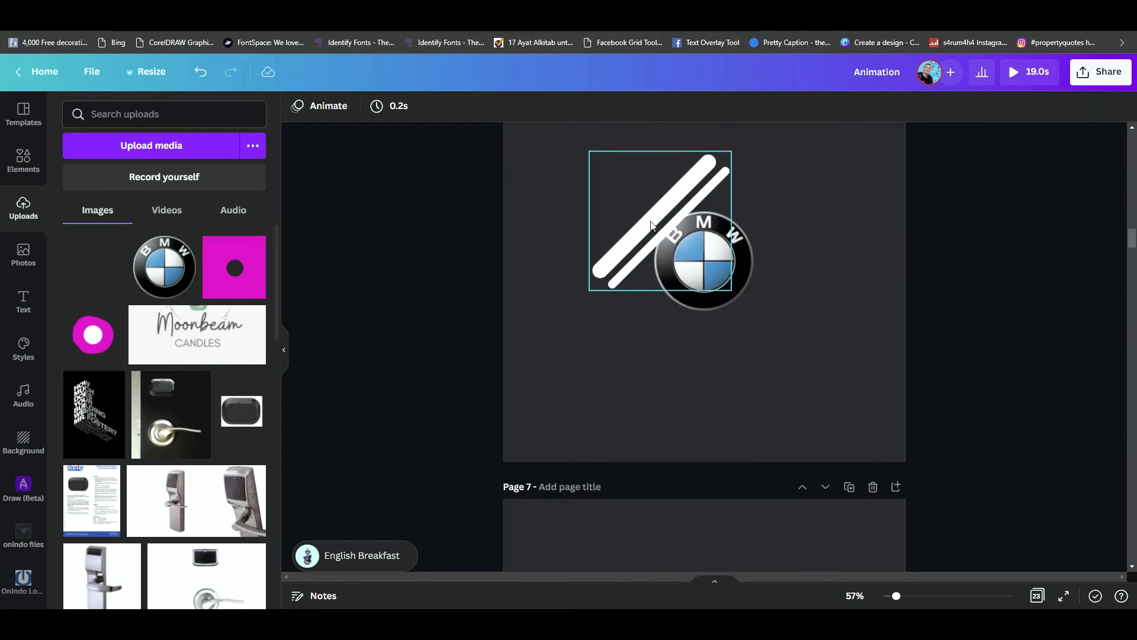
pyautogui.scroll(-3, 756, 420)
pyautogui.scroll(-6, 758, 442)
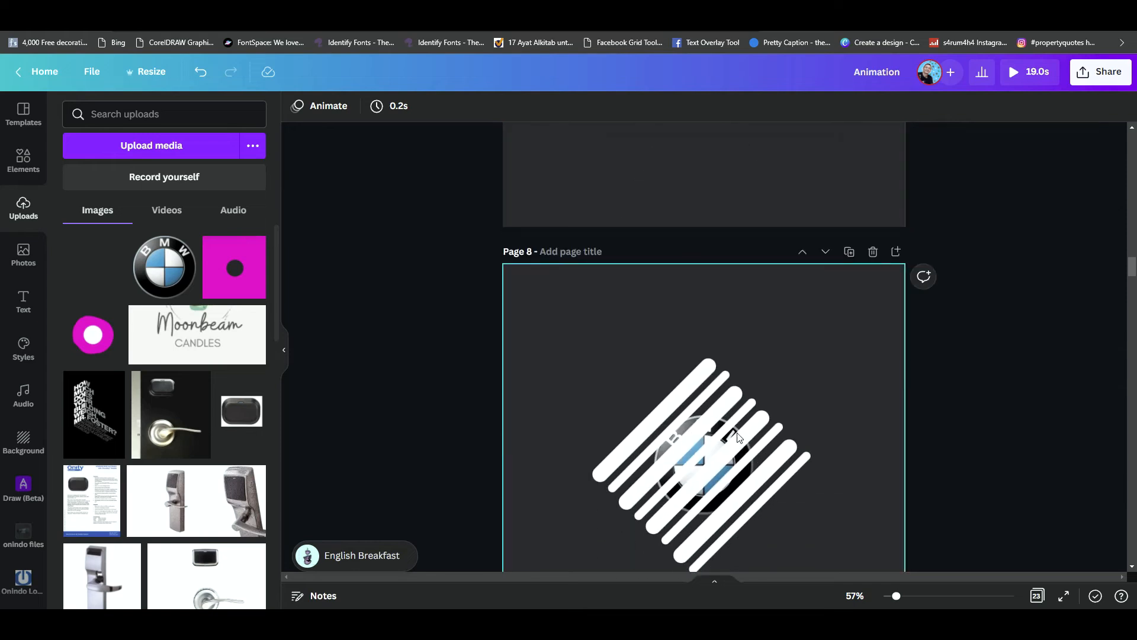
pyautogui.moveTo(473, 305); pyautogui.dragTo(737, 369)
pyautogui.press('Delete')
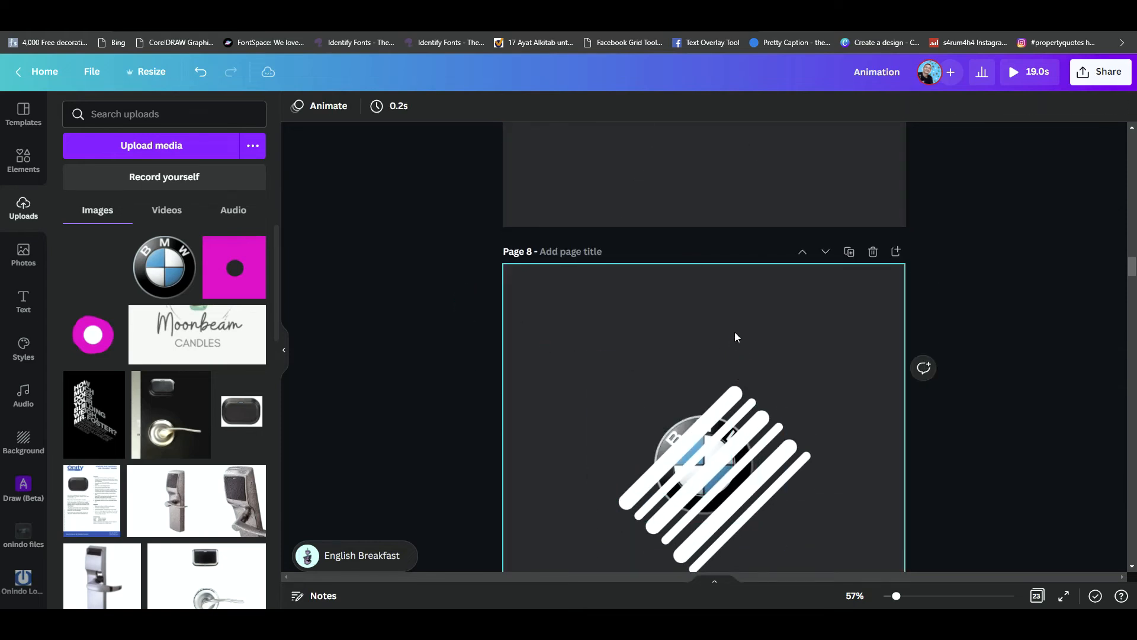
pyautogui.moveTo(437, 313); pyautogui.dragTo(767, 396)
pyautogui.press('Delete')
pyautogui.moveTo(994, 324); pyautogui.dragTo(894, 359)
pyautogui.moveTo(1000, 404); pyautogui.dragTo(804, 485)
pyautogui.press('Delete')
# - On page 9, delete the first three line pairs, keeping only the lower-right pair
pyautogui.scroll(5, 948, 448)
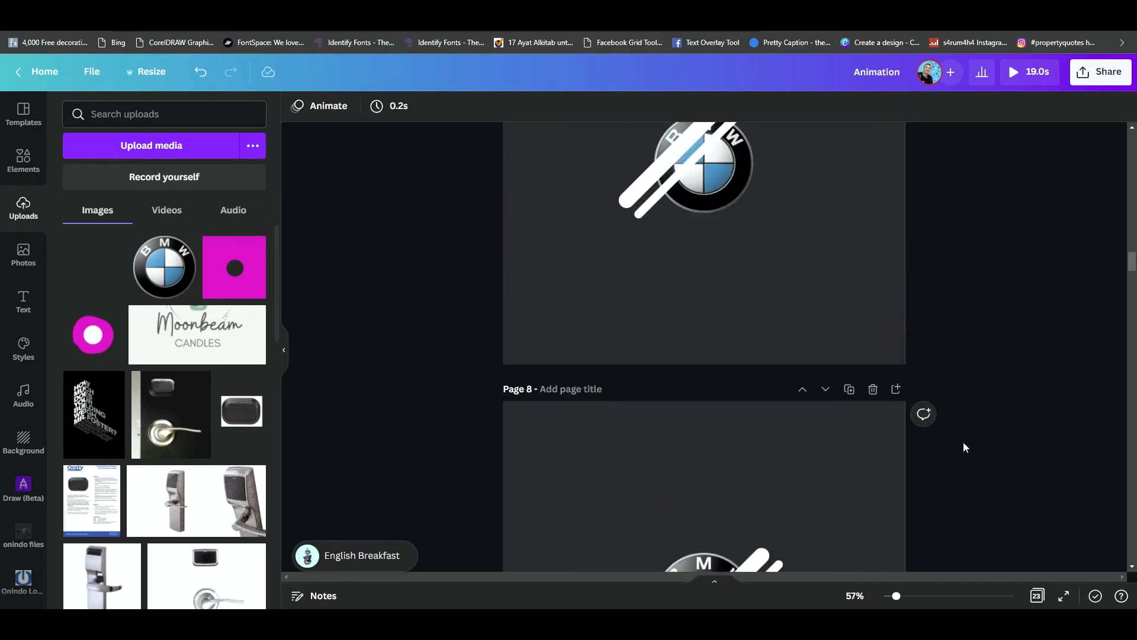
pyautogui.scroll(5, 963, 442)
pyautogui.scroll(-10, 699, 339)
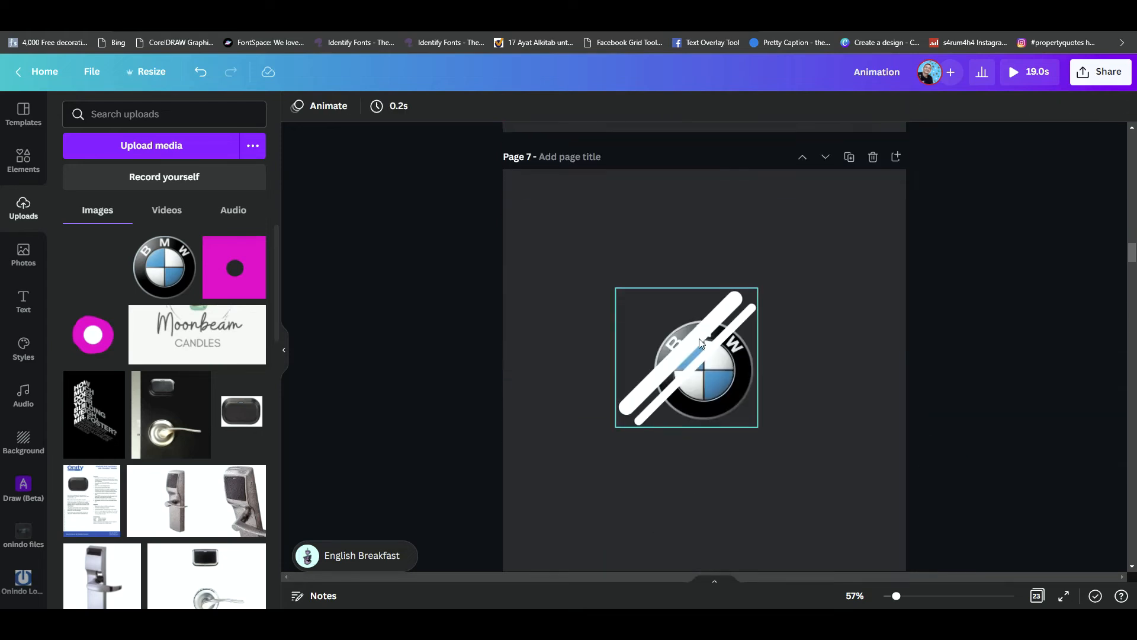
pyautogui.scroll(-4, 699, 338)
pyautogui.scroll(-6, 699, 339)
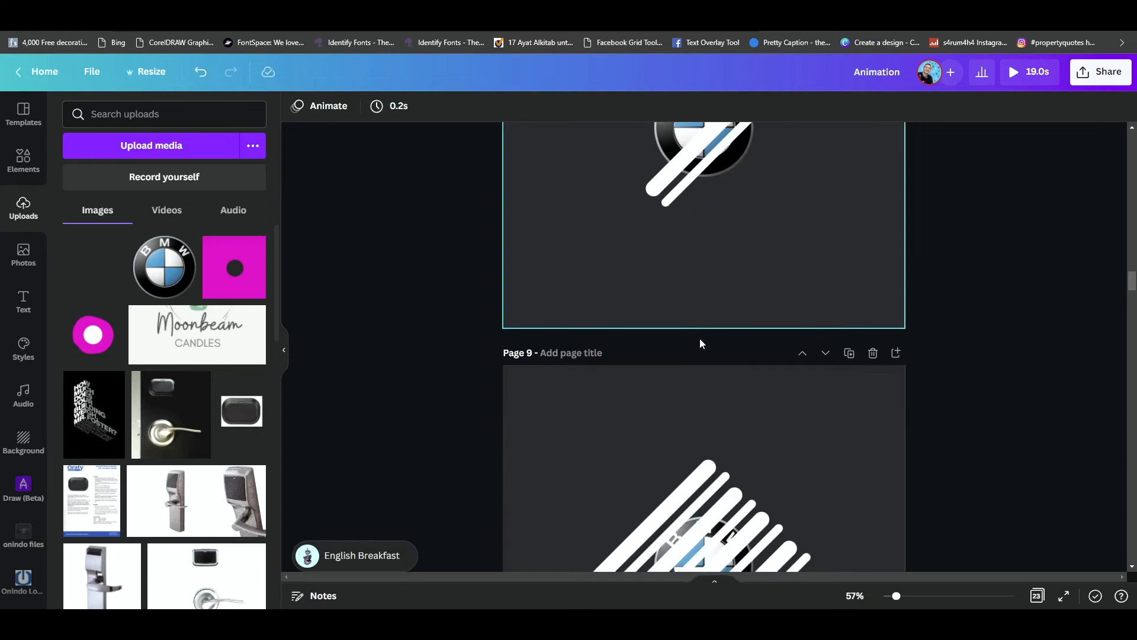
pyautogui.moveTo(991, 252); pyautogui.dragTo(705, 263)
pyautogui.press('Delete')
pyautogui.moveTo(956, 275); pyautogui.dragTo(764, 317)
pyautogui.press('Delete')
pyautogui.press('Delete')
pyautogui.click(800, 436)
pyautogui.scroll(-3, 799, 438)
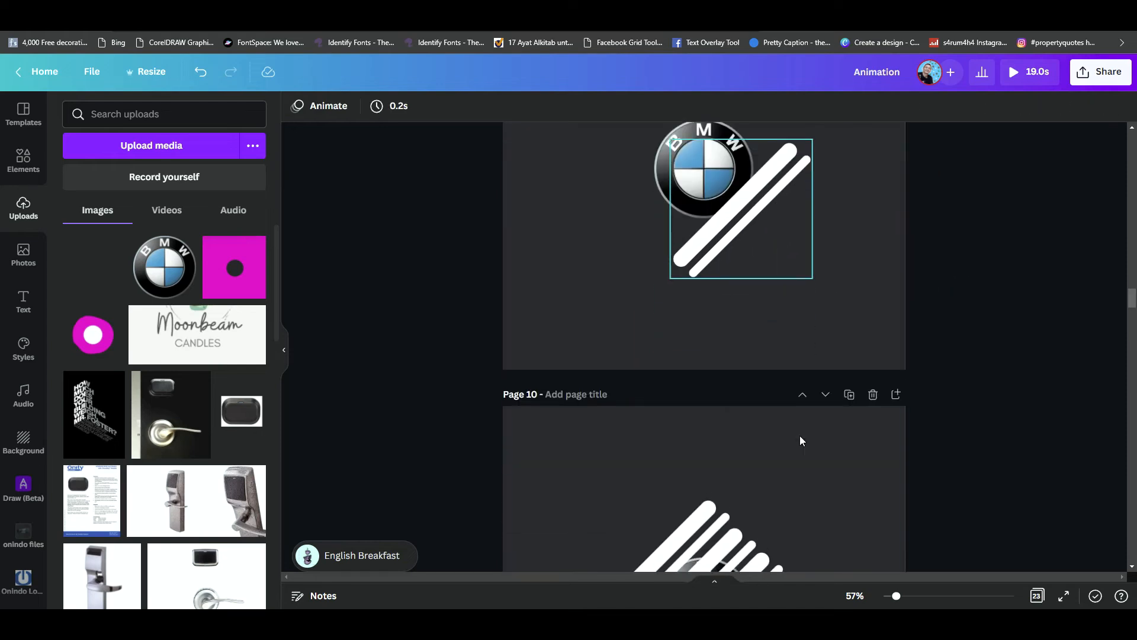
# - Check how the pair of light lines advances across the logo from page to page up to page 9
pyautogui.scroll(10, 797, 433)
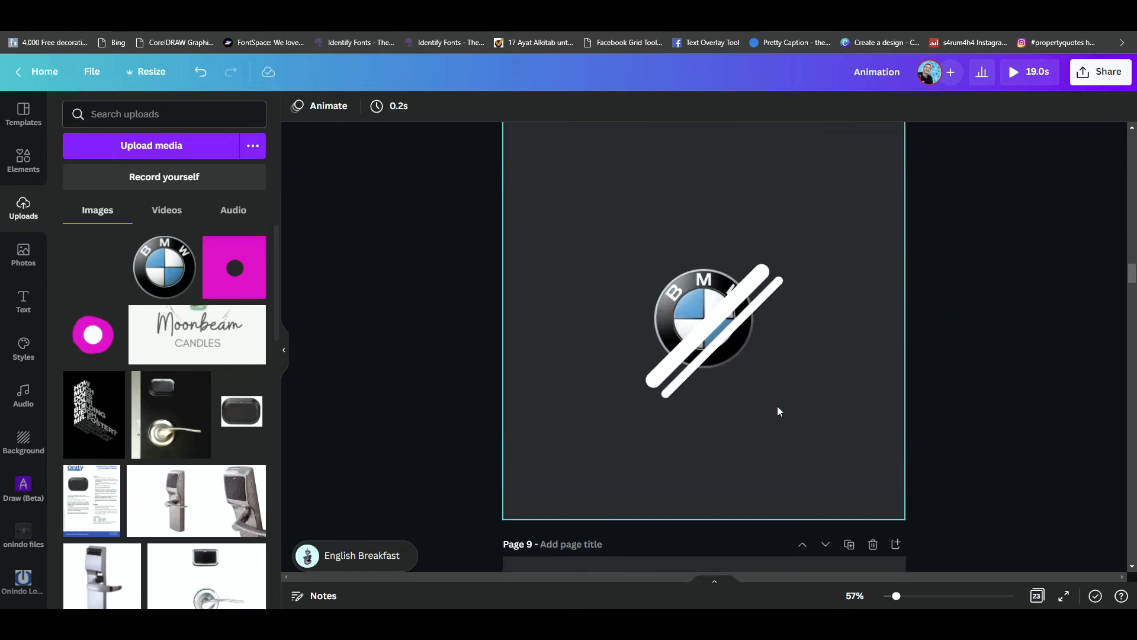
pyautogui.scroll(10, 778, 407)
pyautogui.scroll(3, 770, 409)
pyautogui.scroll(-10, 758, 414)
pyautogui.scroll(-10, 722, 424)
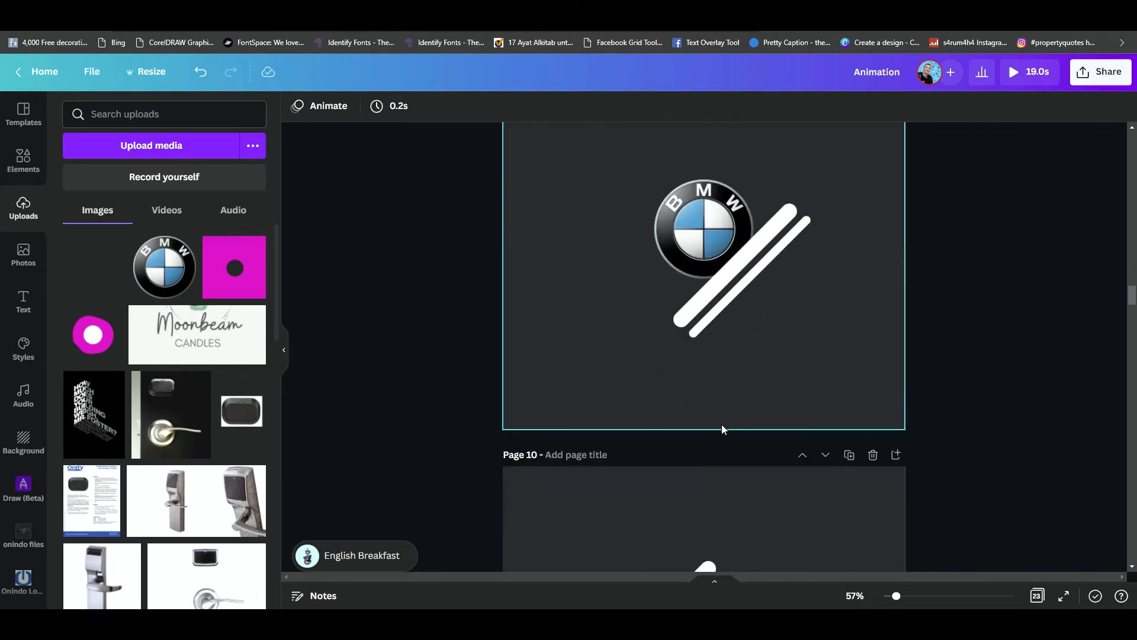
# - On page 10, delete all four white line pairs, keeping only the BMW logo
pyautogui.scroll(-3, 722, 424)
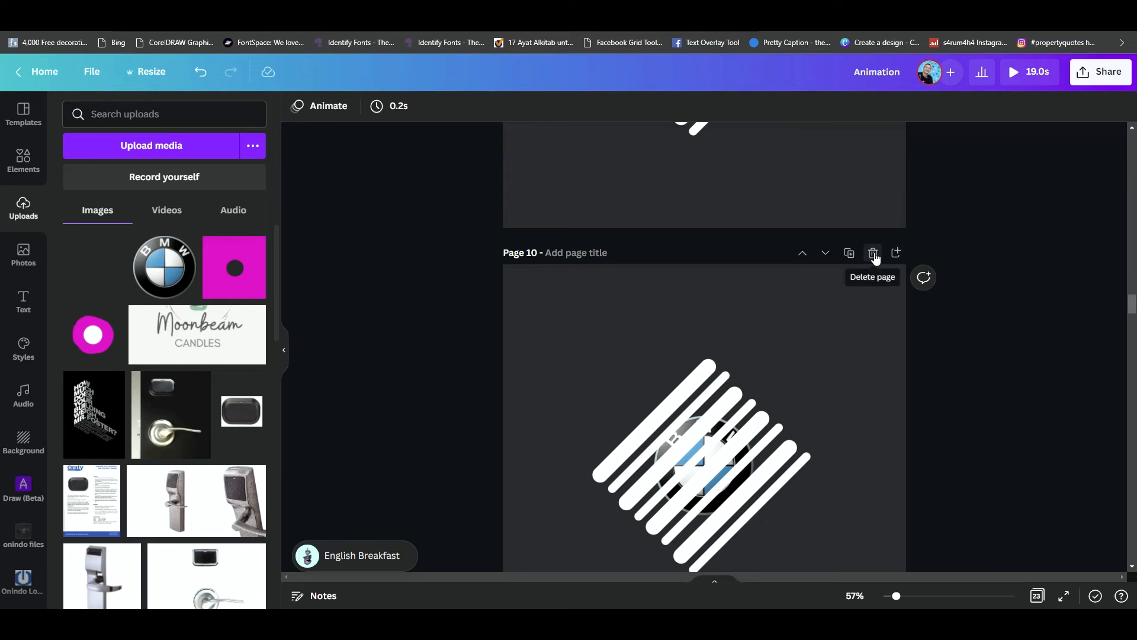
pyautogui.click(711, 370)
pyautogui.moveTo(1028, 422); pyautogui.dragTo(800, 464)
pyautogui.press('Delete')
pyautogui.moveTo(934, 373); pyautogui.dragTo(703, 352)
pyautogui.press('Delete')
pyautogui.moveTo(925, 404); pyautogui.dragTo(770, 429)
pyautogui.press('Delete')
pyautogui.press('Delete')
pyautogui.scroll(-3, 912, 435)
pyautogui.scroll(2, 829, 408)
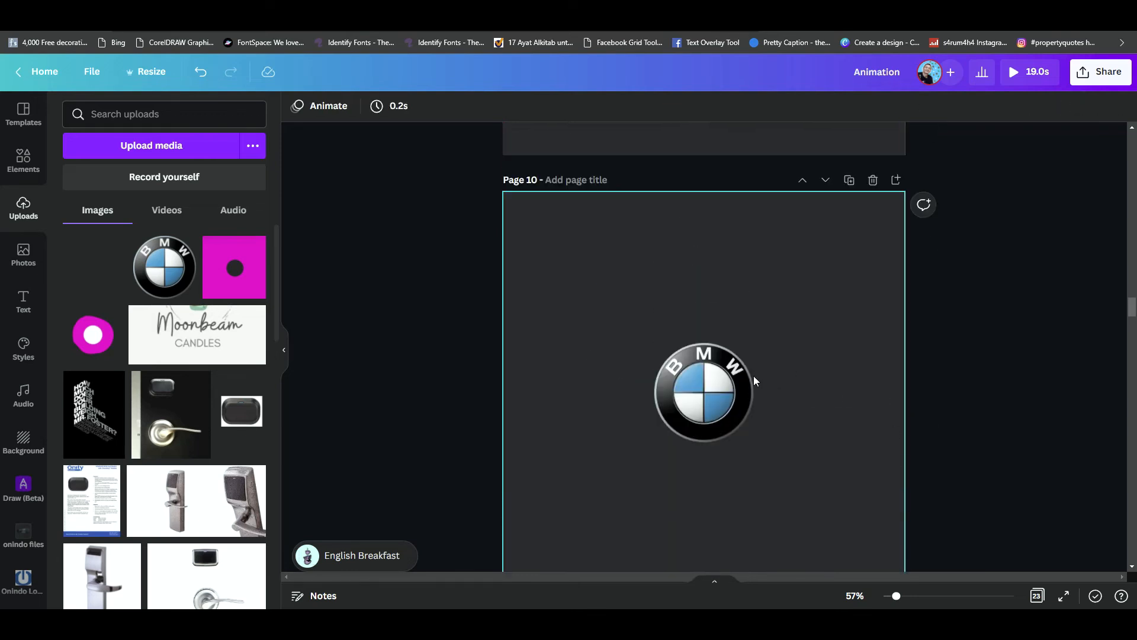
# - Duplicate page 6 and delete both white lines from the first of the two pages, leaving only the logo before the sweep
pyautogui.scroll(2, 712, 419)
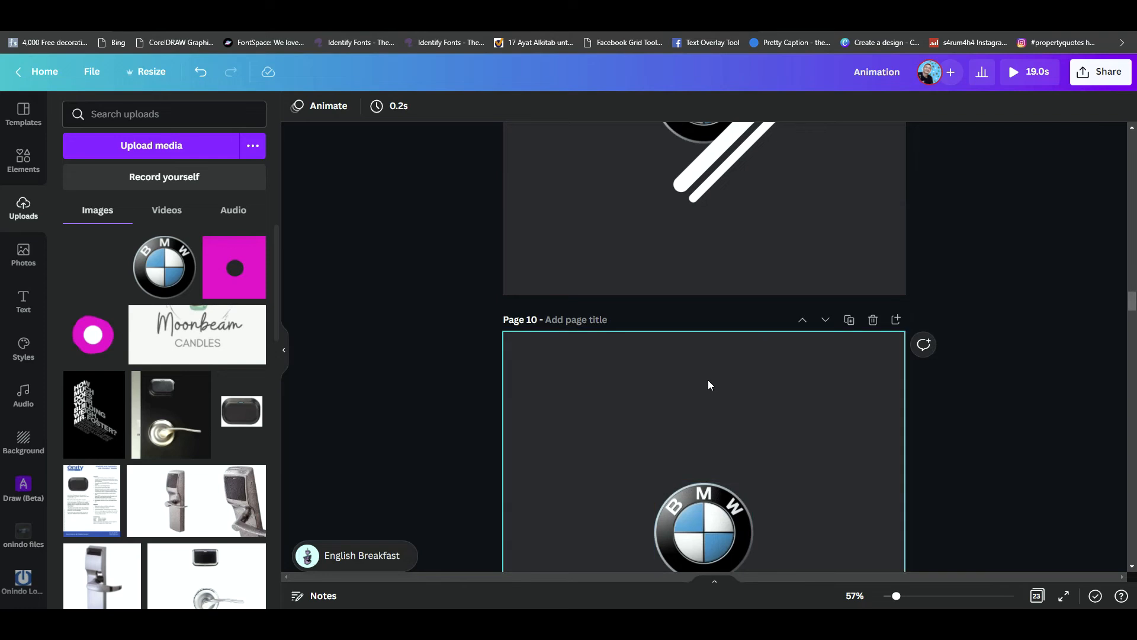
pyautogui.scroll(20, 709, 378)
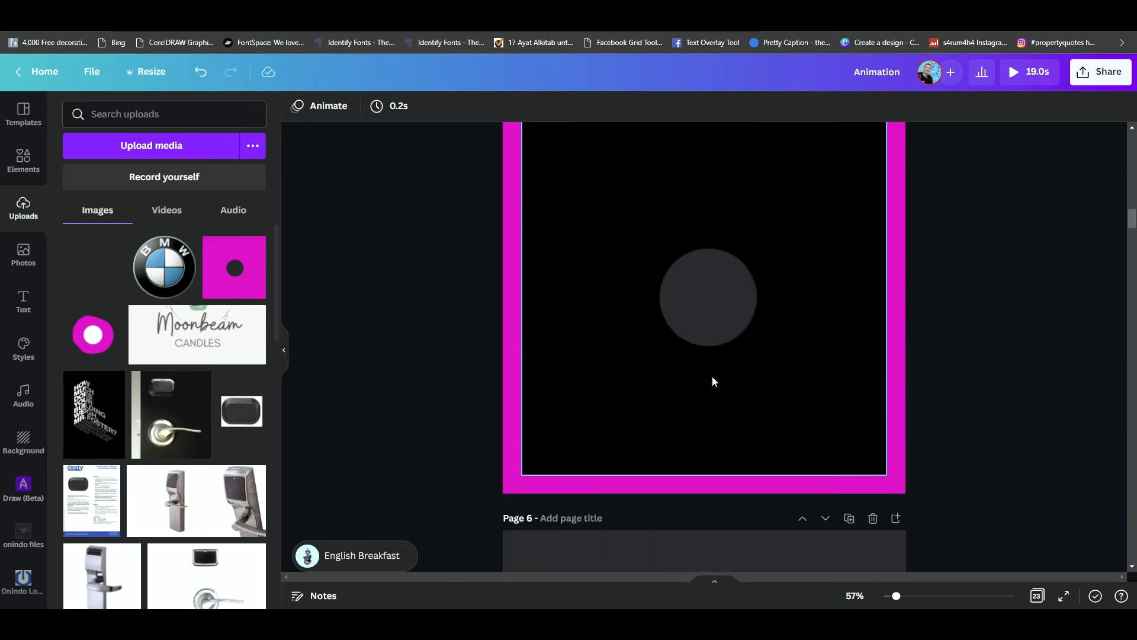
pyautogui.scroll(-4, 712, 376)
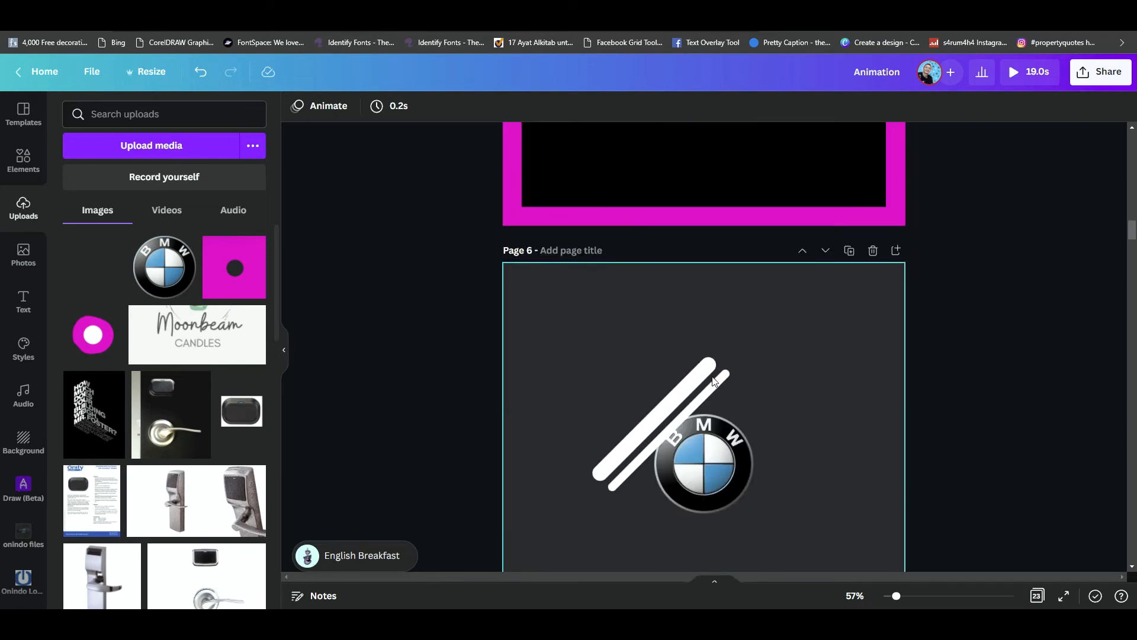
pyautogui.click(850, 251)
pyautogui.click(703, 212)
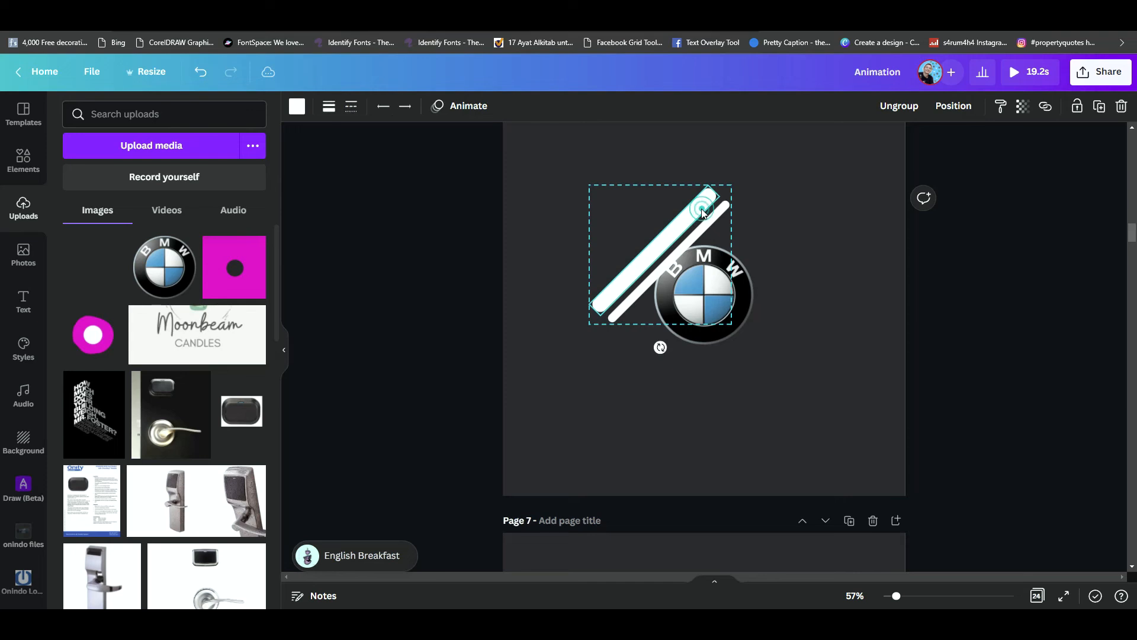
pyautogui.press('Delete')
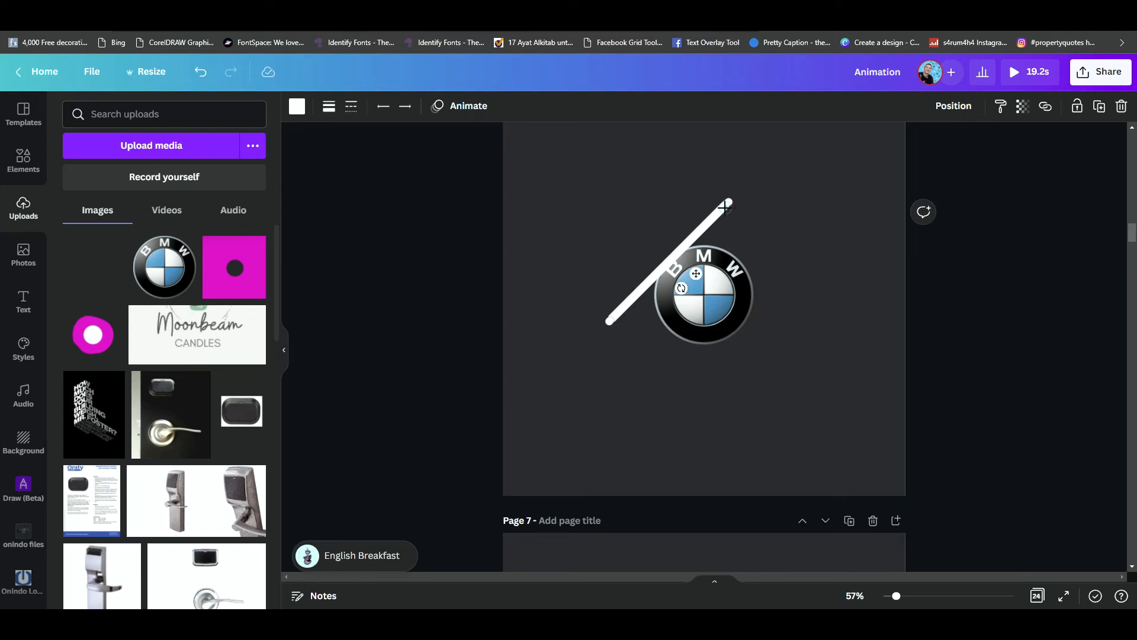
pyautogui.press('Delete')
pyautogui.scroll(-5, 1034, 358)
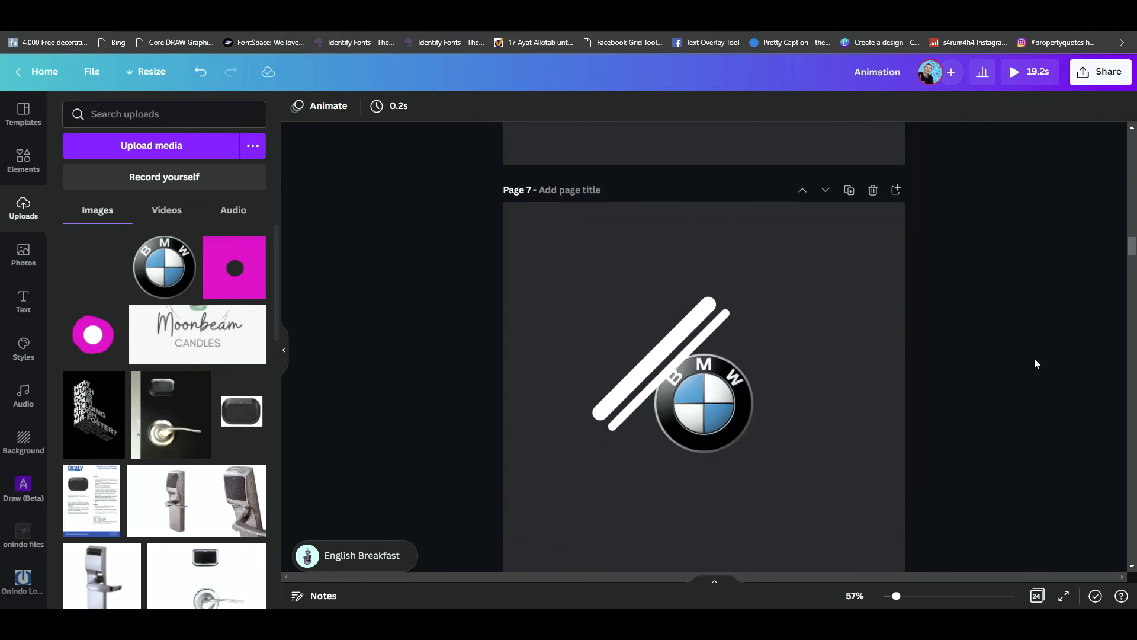
pyautogui.scroll(4, 1030, 357)
pyautogui.scroll(1, 718, 234)
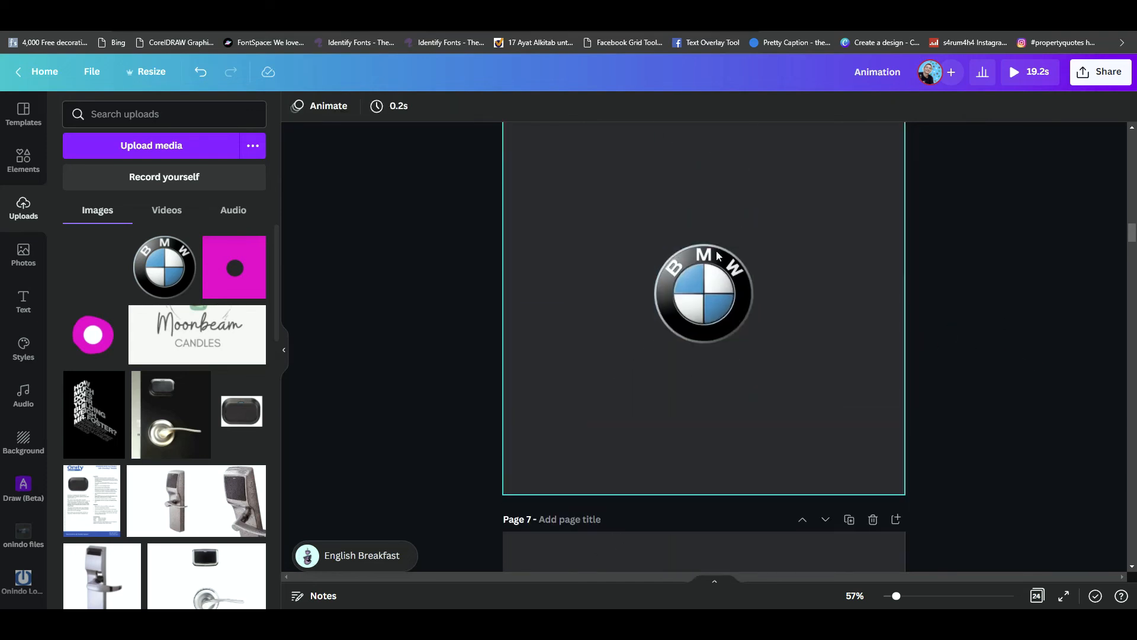
# - Delete the surplus pages that follow page 11, starting with page 12
pyautogui.scroll(-4, 733, 335)
pyautogui.scroll(-10, 734, 409)
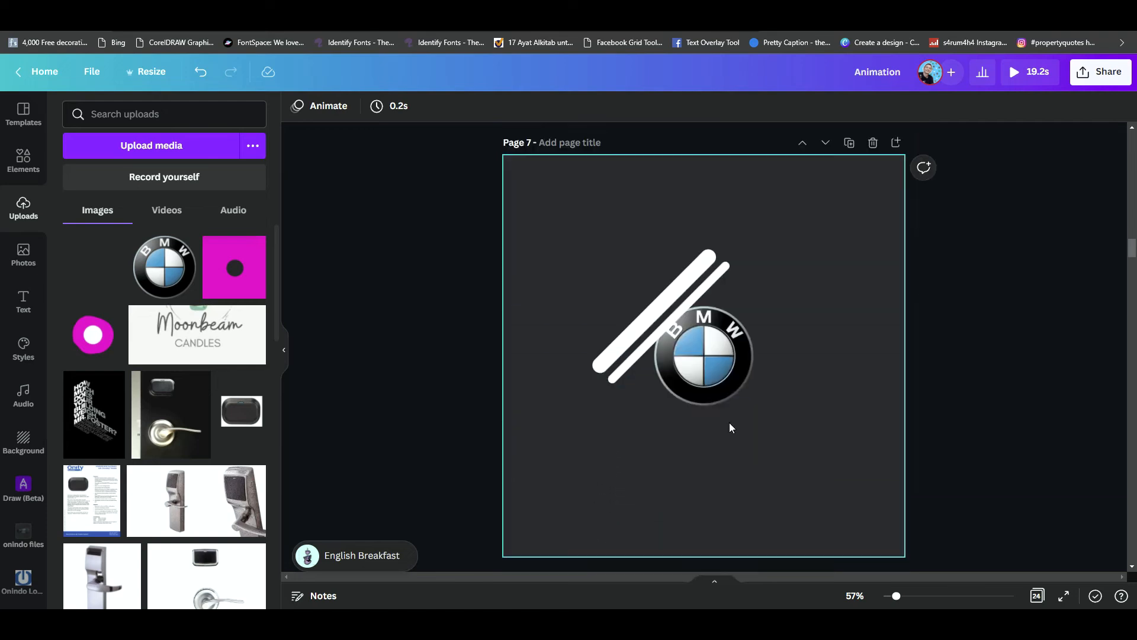
pyautogui.scroll(-10, 738, 367)
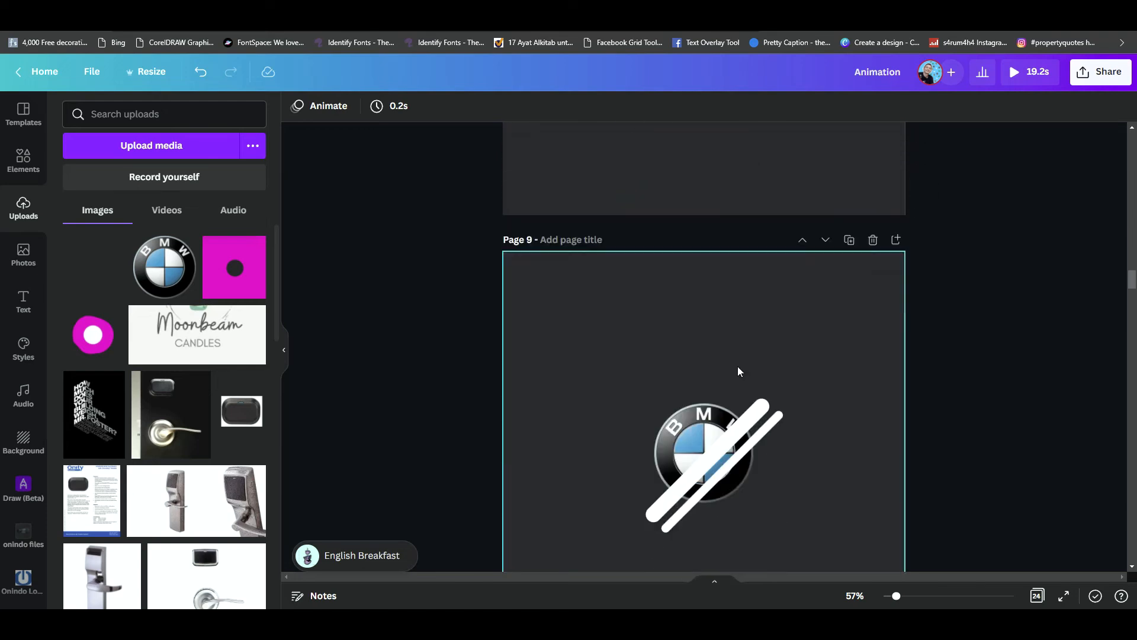
pyautogui.scroll(-6, 736, 358)
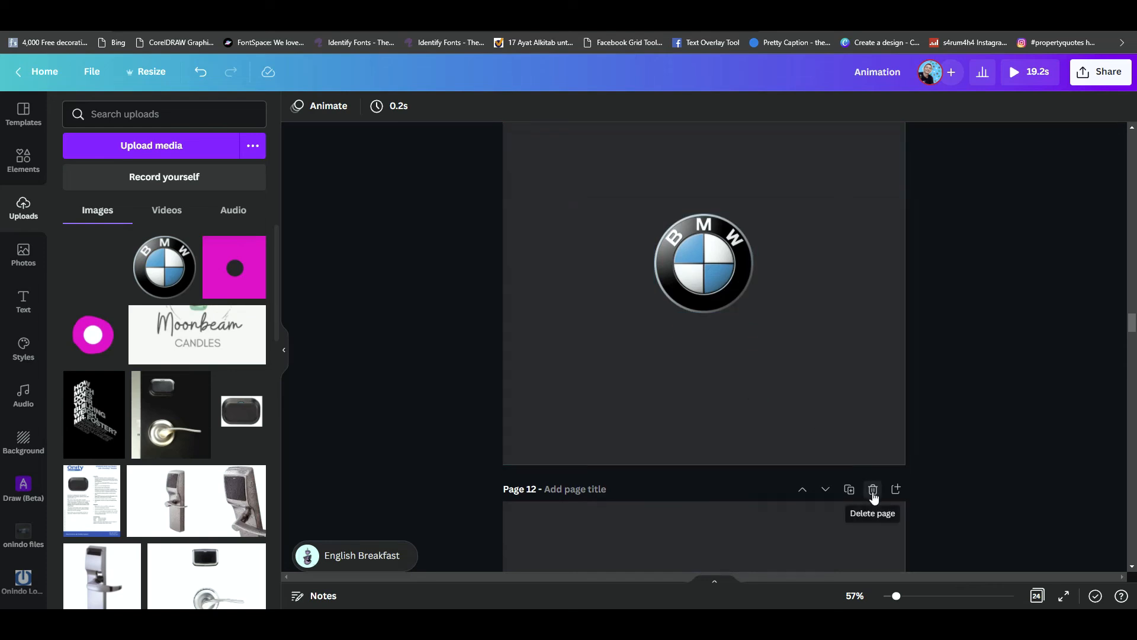
pyautogui.click(873, 493)
pyautogui.click(876, 492)
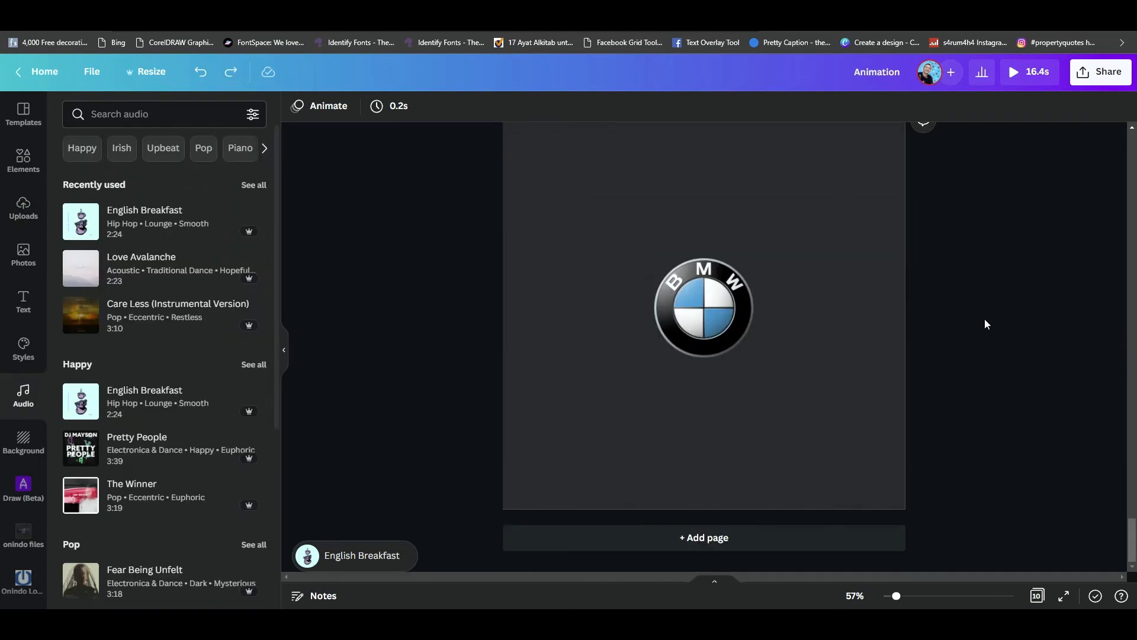
# - Check the sequence of logo pages from page 8 back to the plain logo on page 5
pyautogui.scroll(15, 985, 323)
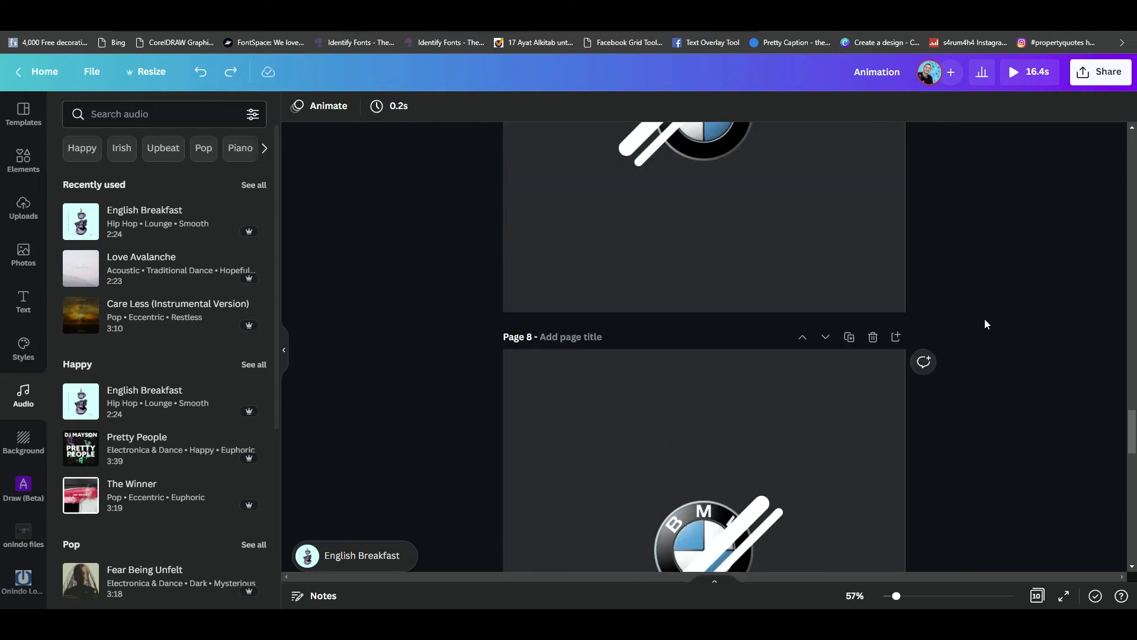
pyautogui.scroll(15, 985, 322)
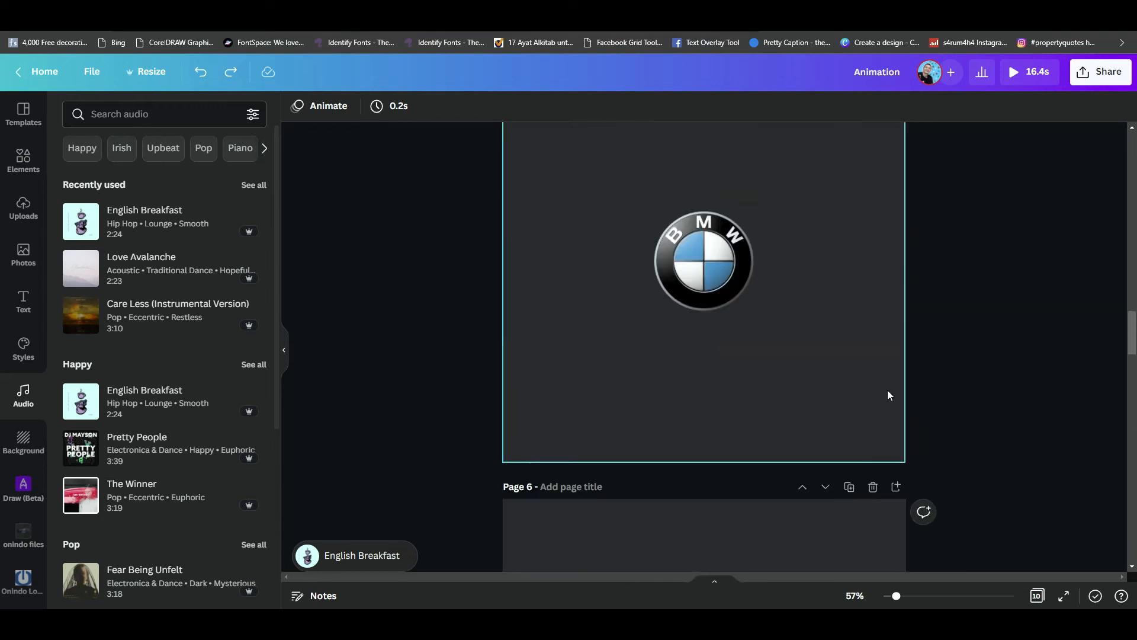
pyautogui.scroll(4, 888, 395)
pyautogui.scroll(-10, 888, 395)
pyautogui.scroll(3, 893, 393)
pyautogui.scroll(3, 893, 388)
pyautogui.scroll(-2, 873, 393)
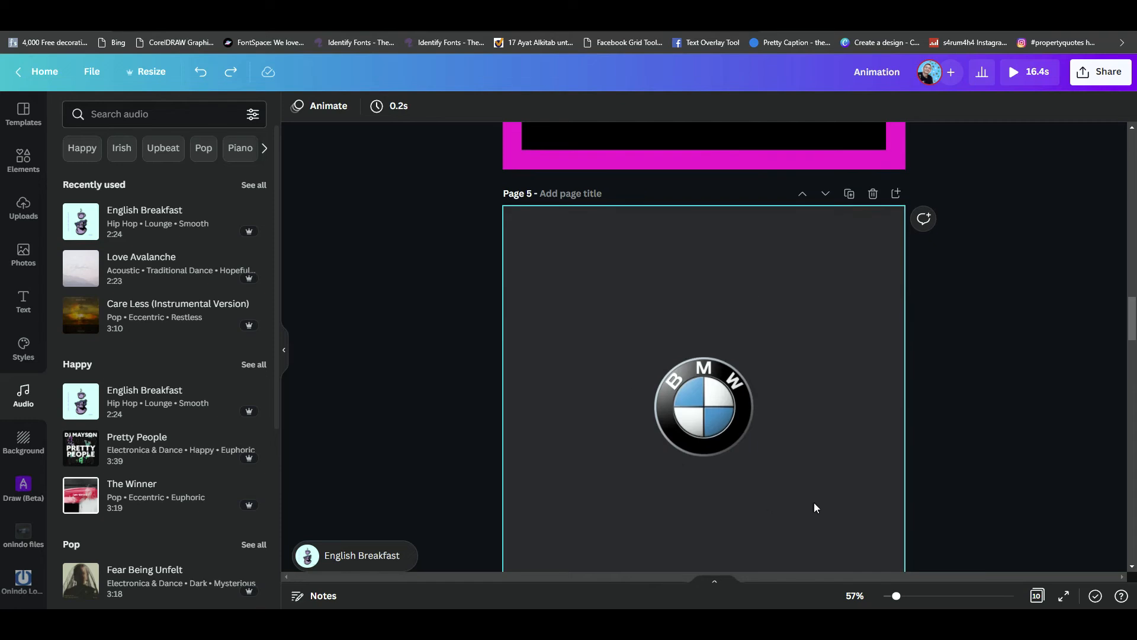
pyautogui.scroll(8, 784, 347)
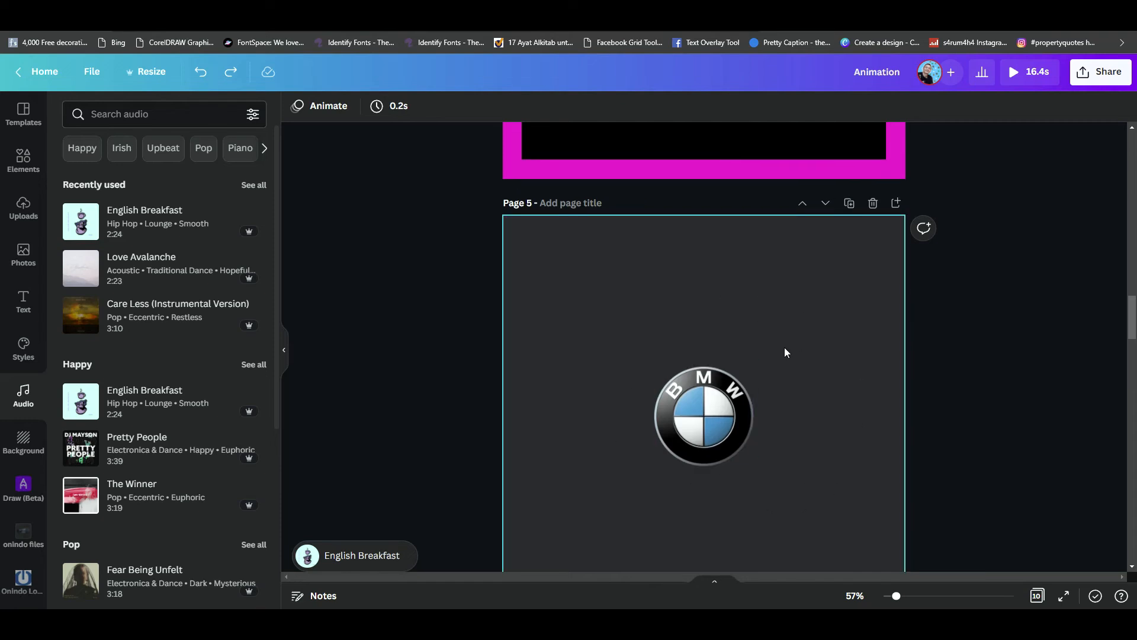
# - Copy the magenta cut-out square from page 3 and paste it over the logo on page 5
pyautogui.scroll(4, 794, 337)
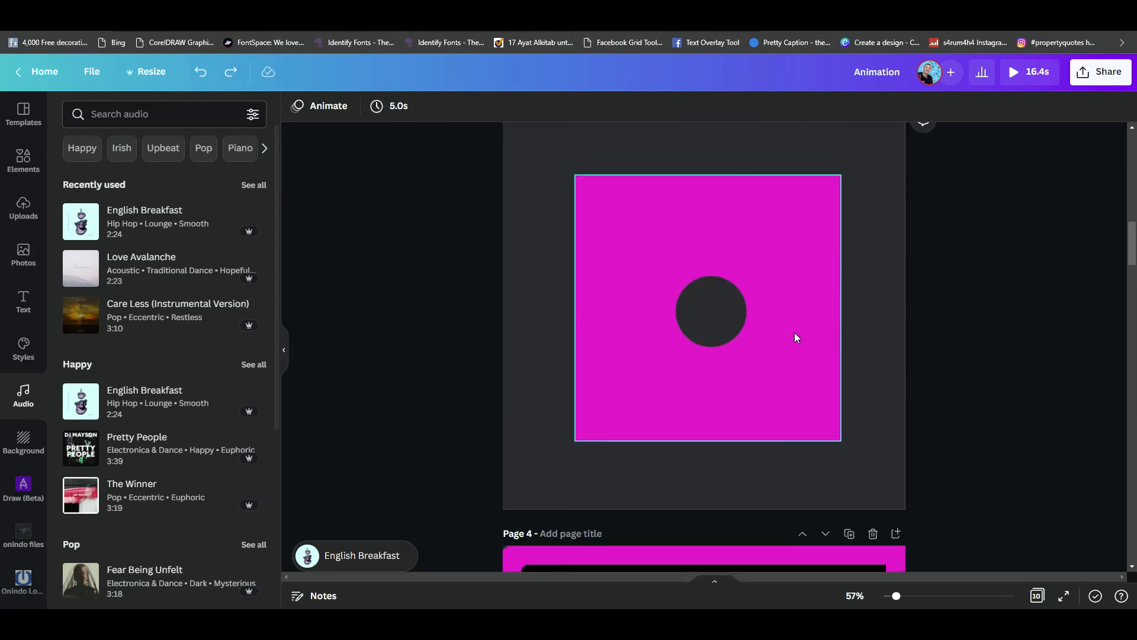
pyautogui.scroll(3, 782, 379)
pyautogui.click(777, 396)
pyautogui.scroll(-3, 789, 358)
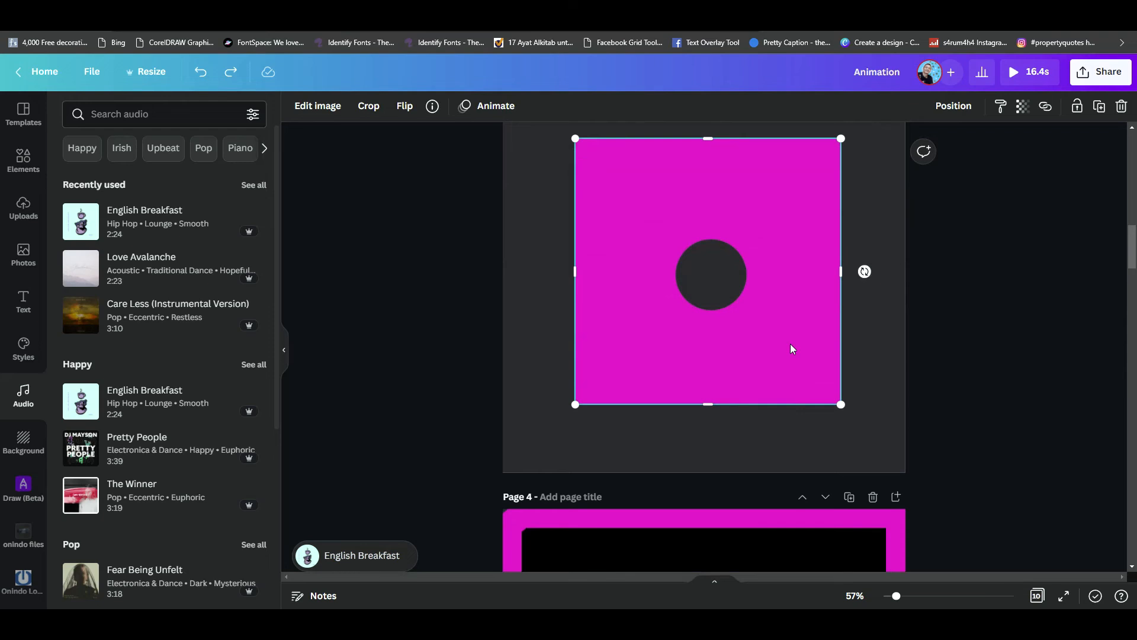
pyautogui.doubleClick(790, 342)
pyautogui.press('Escape')
pyautogui.scroll(-10, 790, 333)
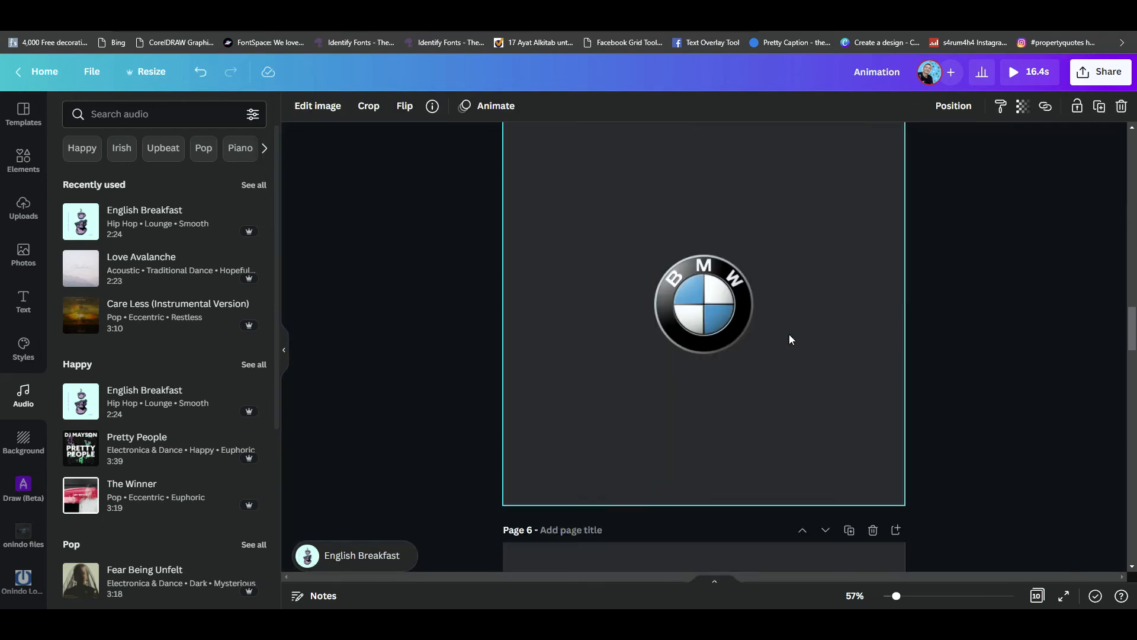
pyautogui.click(788, 333)
pyautogui.hotkey('ctrl', 'v')
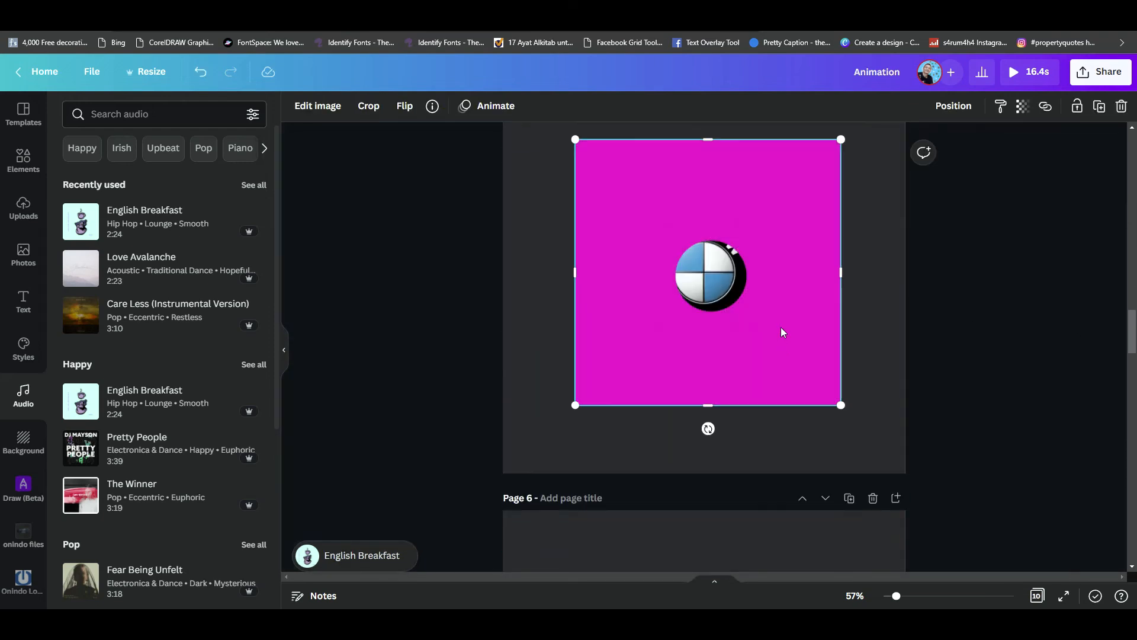
# - Enlarge and reposition the magenta mask on page 5 so its circular hole fits exactly around the BMW logo
pyautogui.moveTo(781, 327); pyautogui.dragTo(775, 323)
pyautogui.moveTo(837, 399); pyautogui.dragTo(800, 377)
pyautogui.scroll(5, 808, 375)
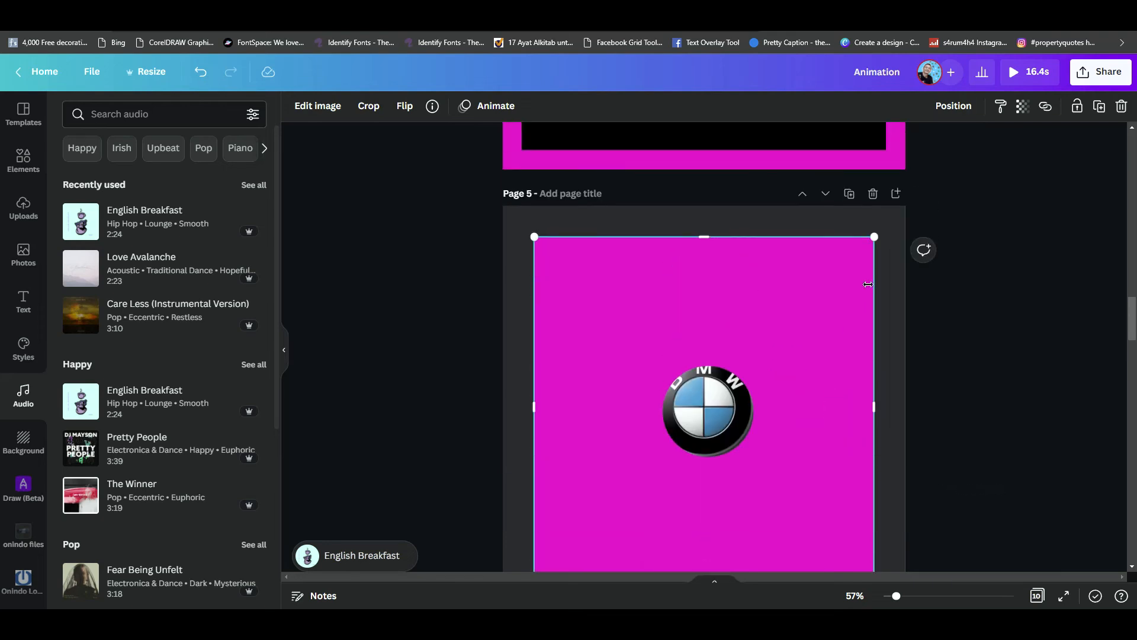
pyautogui.moveTo(882, 237); pyautogui.dragTo(927, 211)
pyautogui.moveTo(812, 348); pyautogui.dragTo(799, 370)
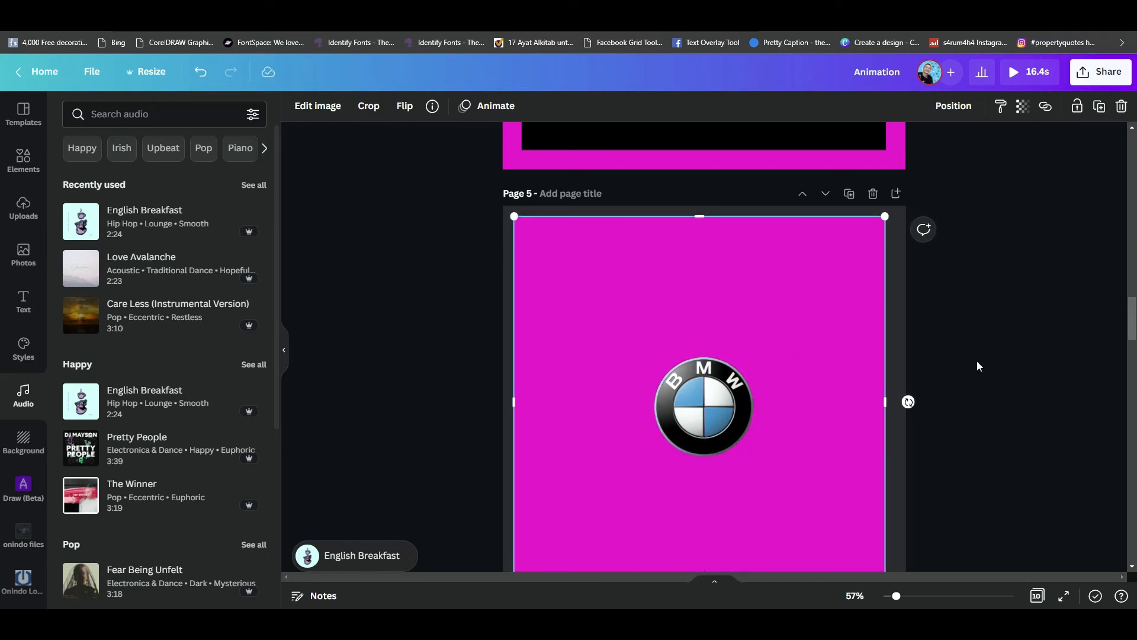
pyautogui.click(865, 288)
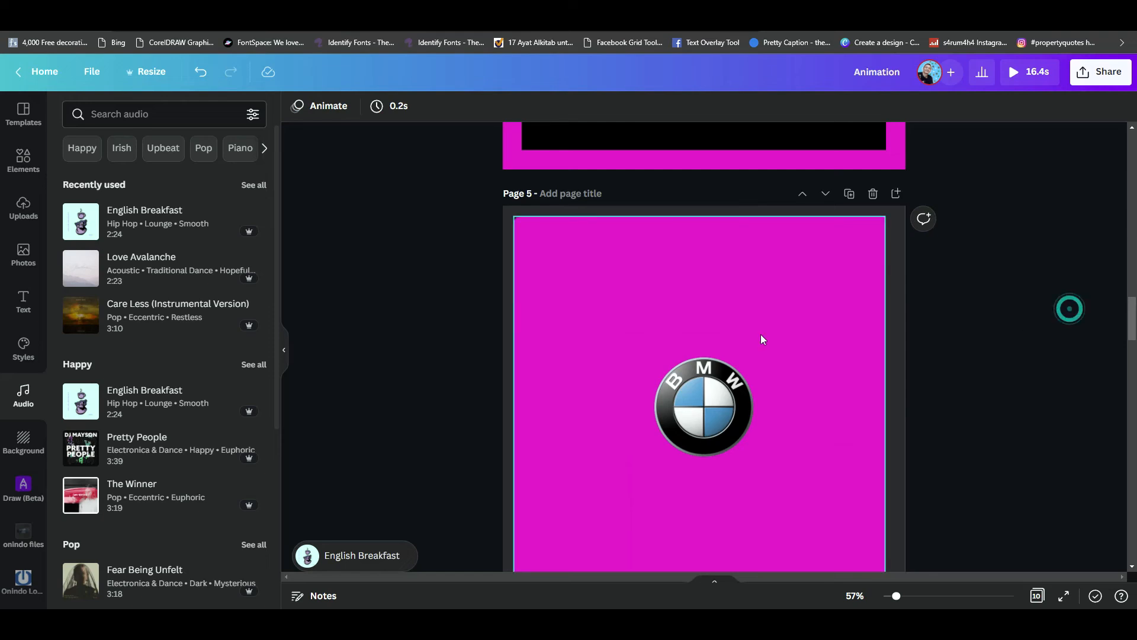
# - Add the Fuchsia duotone effect to the magenta mask on page 5 and open its colour settings
pyautogui.click(789, 295)
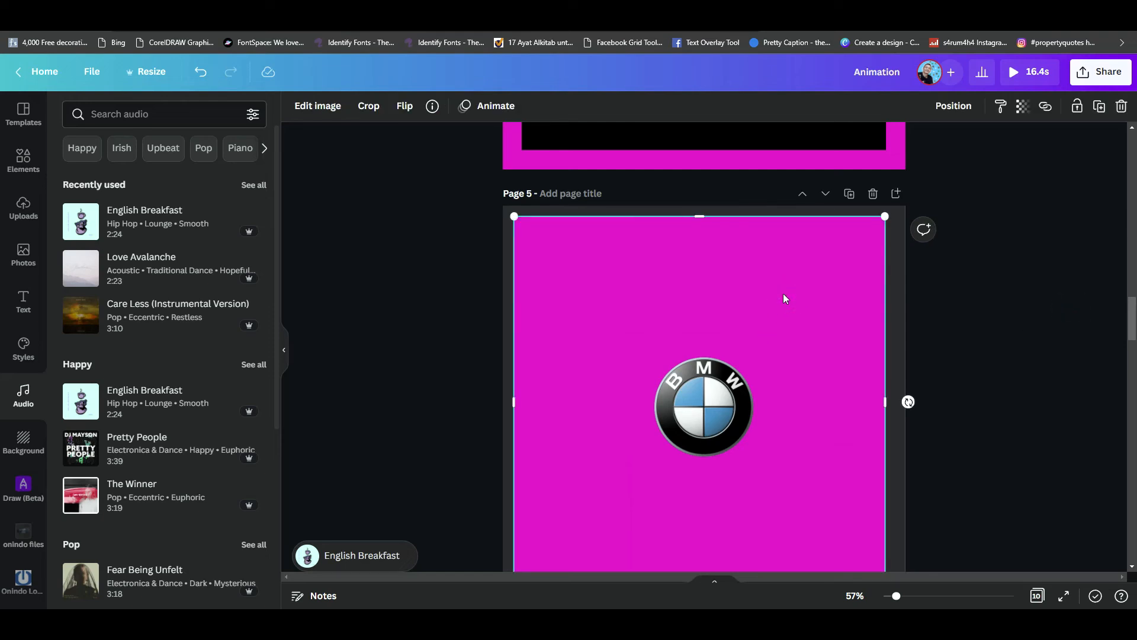
pyautogui.click(325, 112)
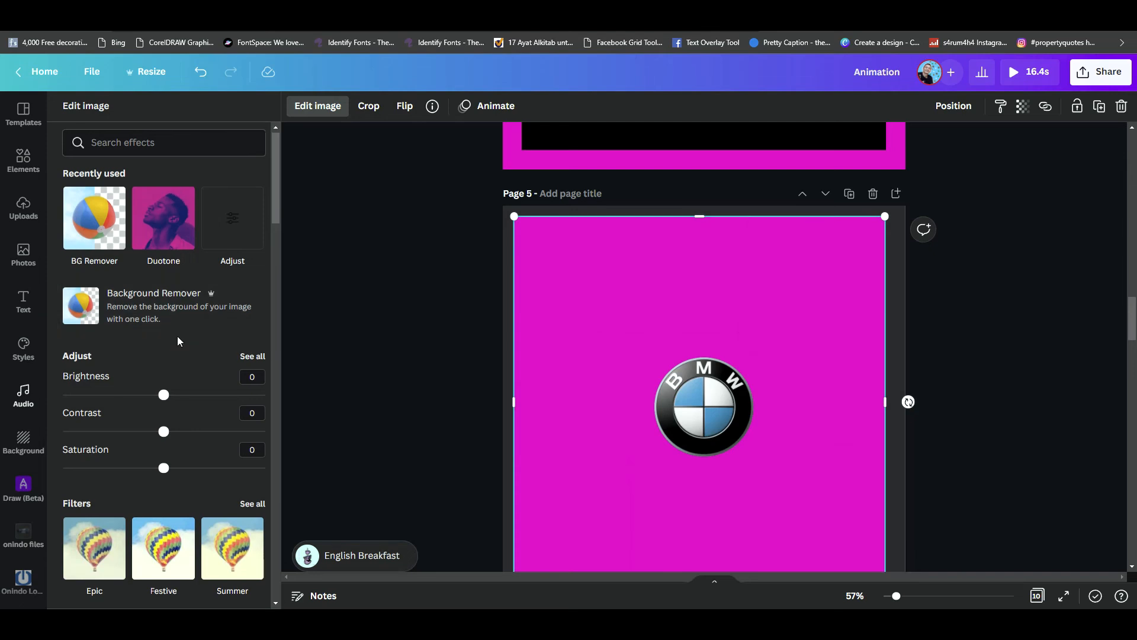
pyautogui.scroll(-5, 183, 429)
pyautogui.scroll(-7, 178, 462)
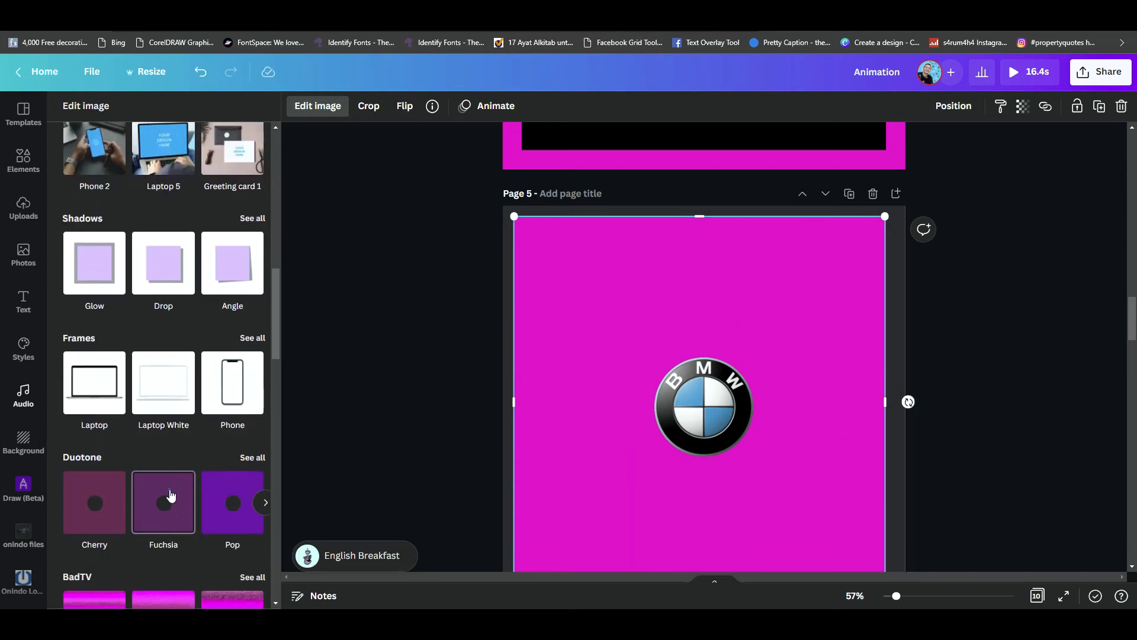
pyautogui.click(170, 494)
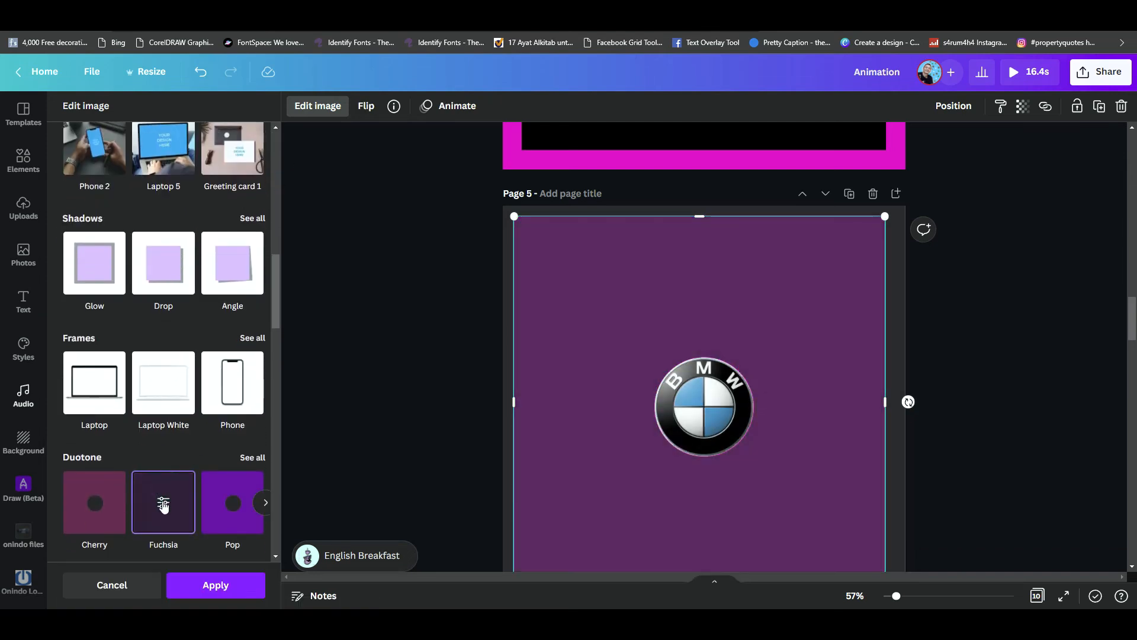
pyautogui.click(164, 504)
# - Set the duotone's shadows and highlights to black and apply the effect to the mask
pyautogui.click(253, 189)
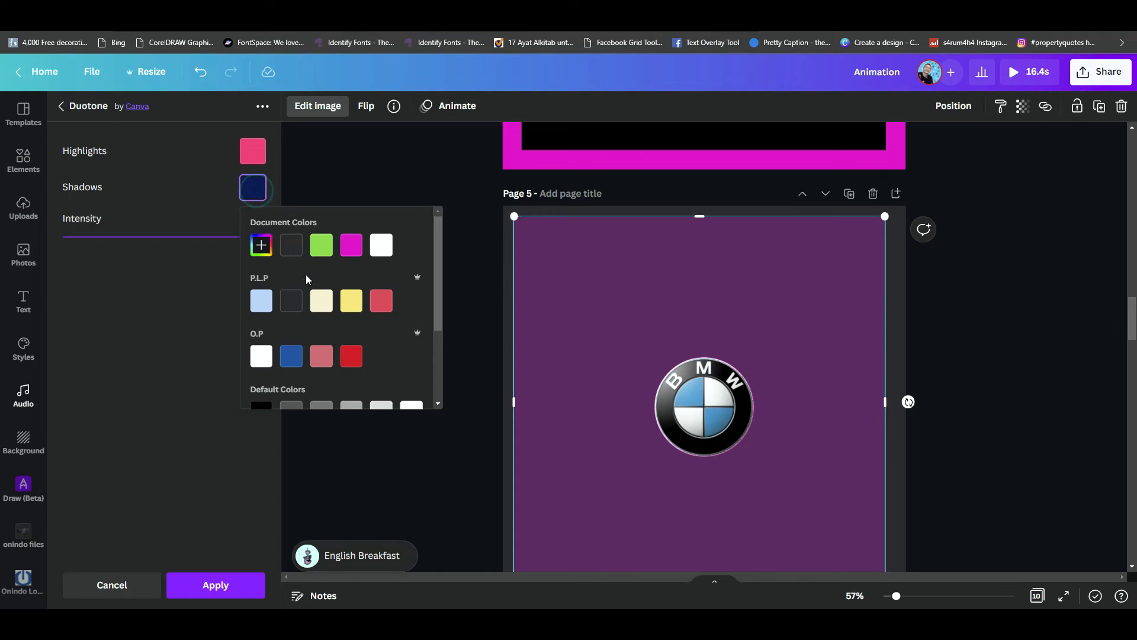
pyautogui.scroll(-2, 279, 357)
pyautogui.click(265, 328)
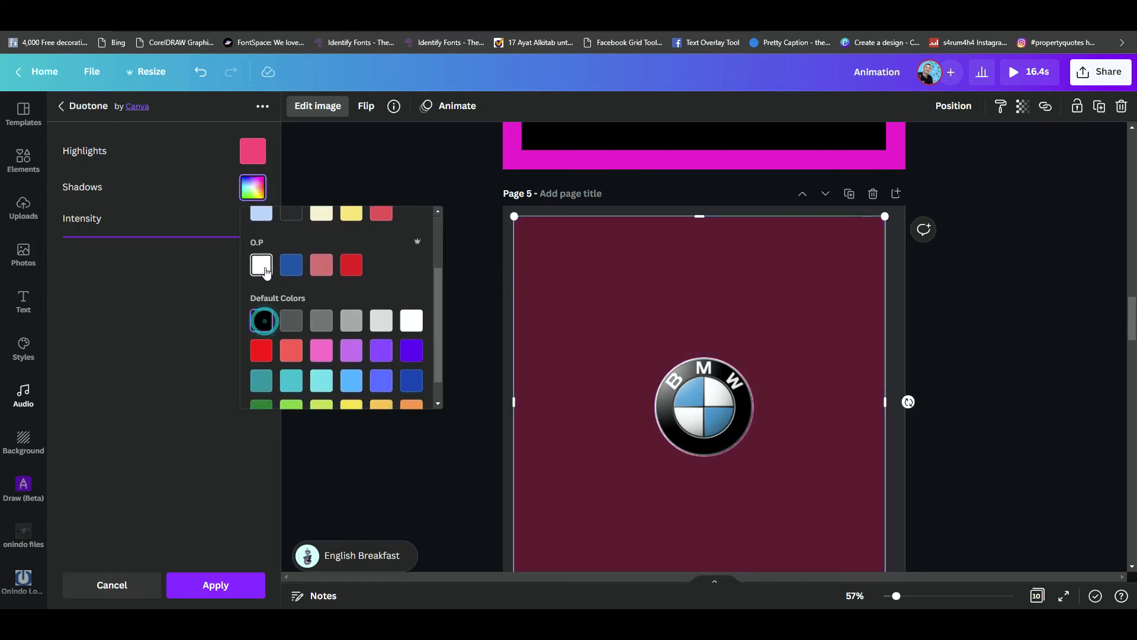
pyautogui.click(253, 151)
pyautogui.scroll(-2, 264, 360)
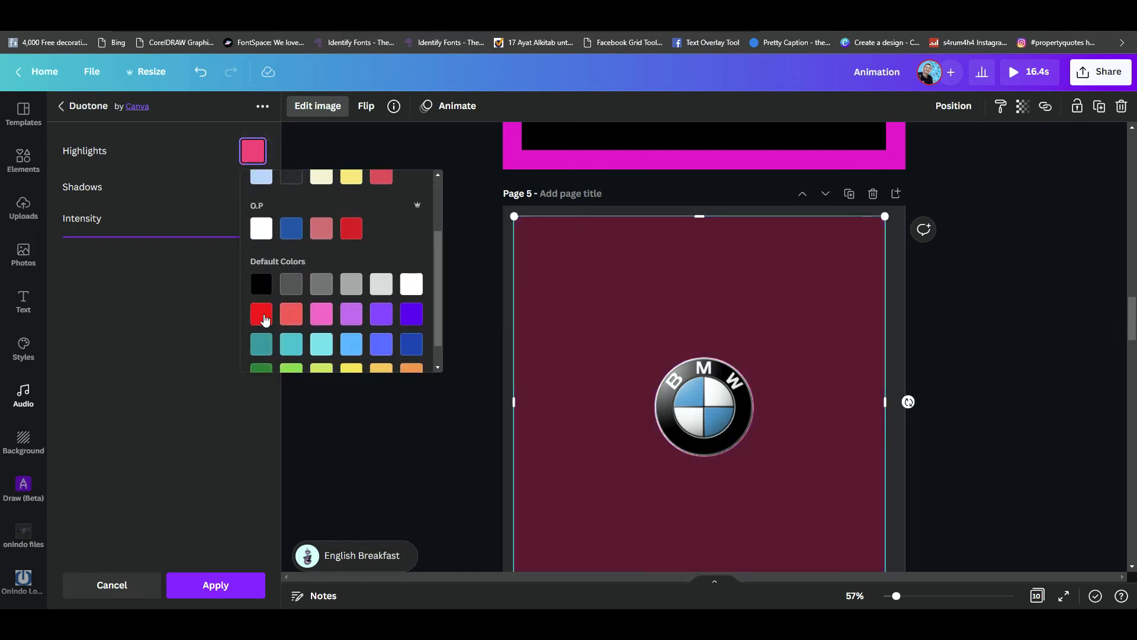
pyautogui.click(260, 285)
pyautogui.click(230, 593)
pyautogui.click(399, 427)
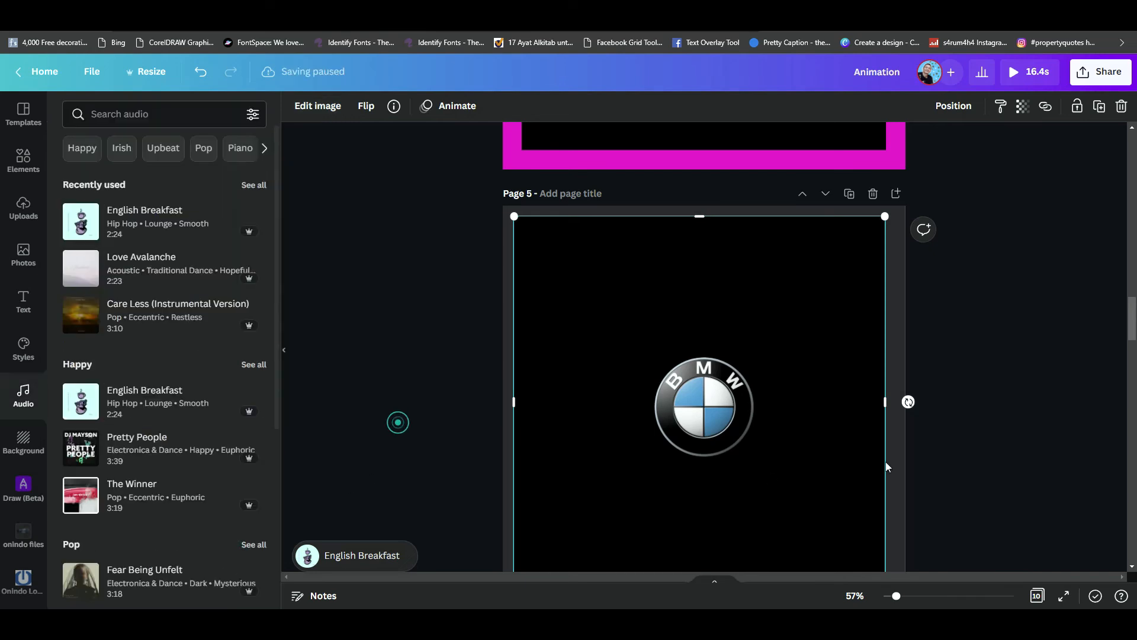
# - Copy the black cut-out mask from page 5 and paste it over the logos on pages 6, 7 and 8
pyautogui.scroll(-3, 962, 420)
pyautogui.click(816, 379)
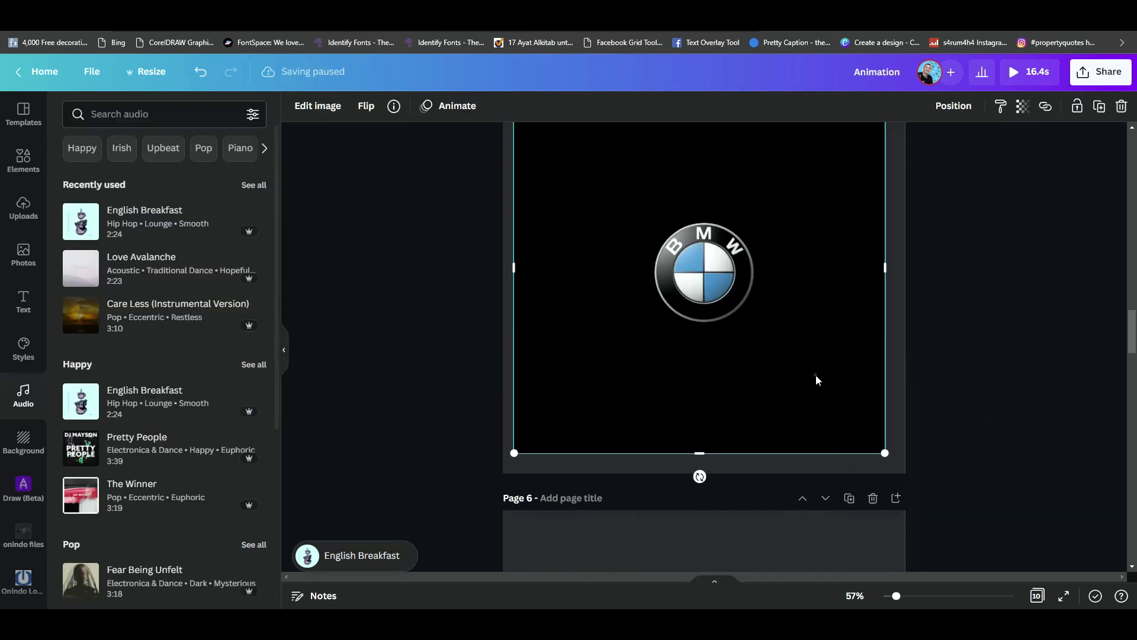
pyautogui.scroll(-3, 815, 375)
pyautogui.click(804, 396)
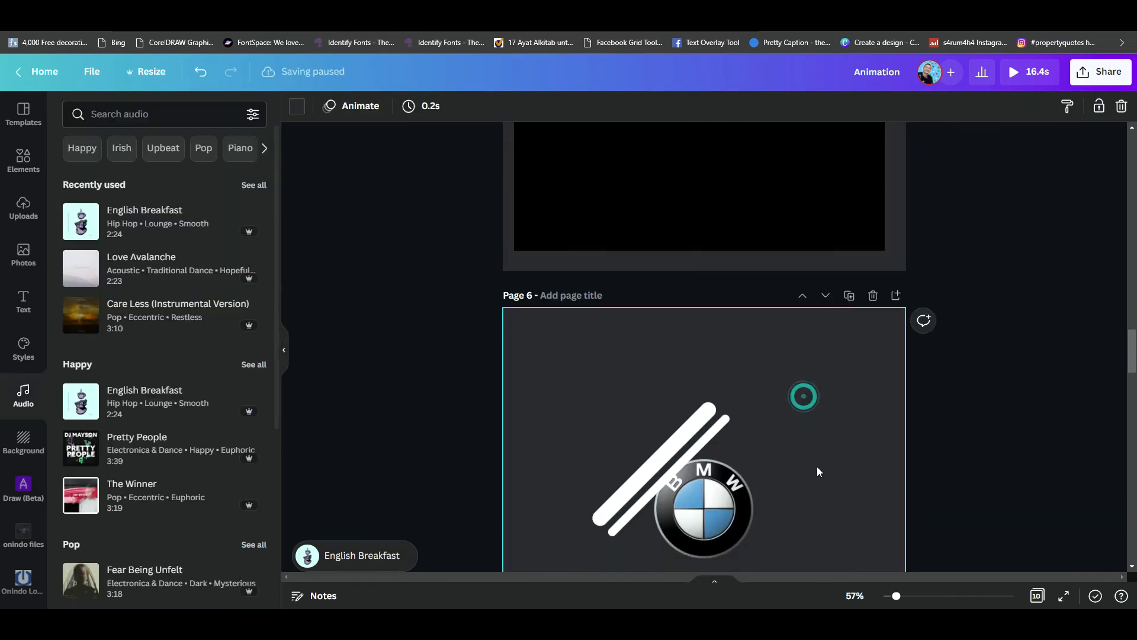
pyautogui.hotkey('ctrl', 'v')
pyautogui.scroll(-2, 819, 471)
pyautogui.scroll(-5, 818, 471)
pyautogui.click(820, 453)
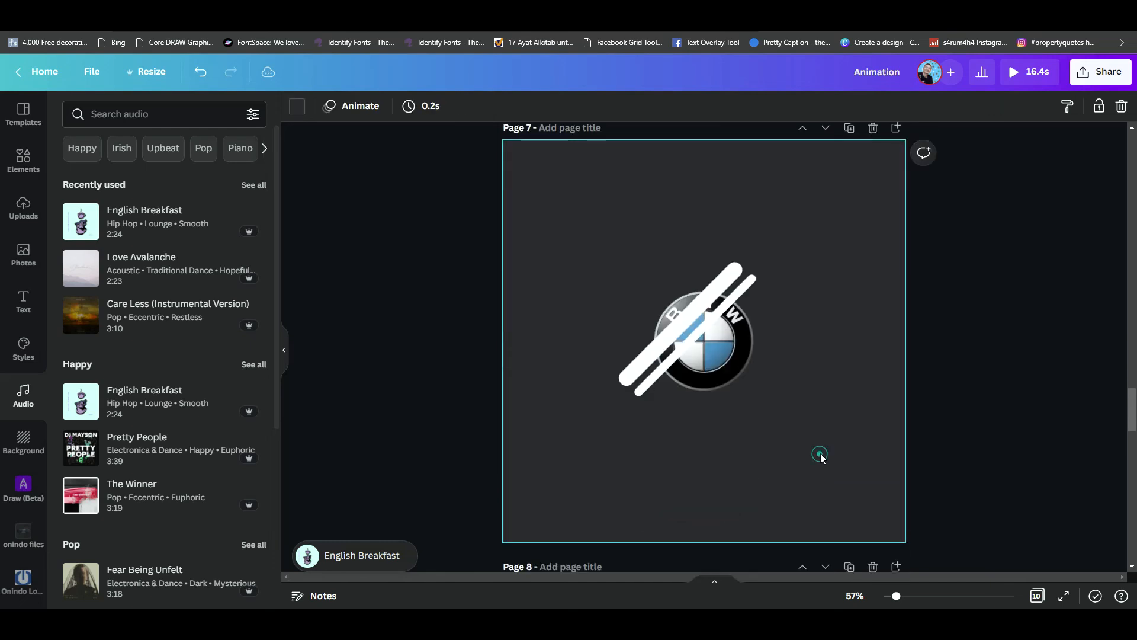
pyautogui.click(820, 453)
pyautogui.scroll(-3, 820, 453)
pyautogui.click(820, 453)
pyautogui.hotkey('ctrl', 'v')
pyautogui.scroll(-4, 820, 453)
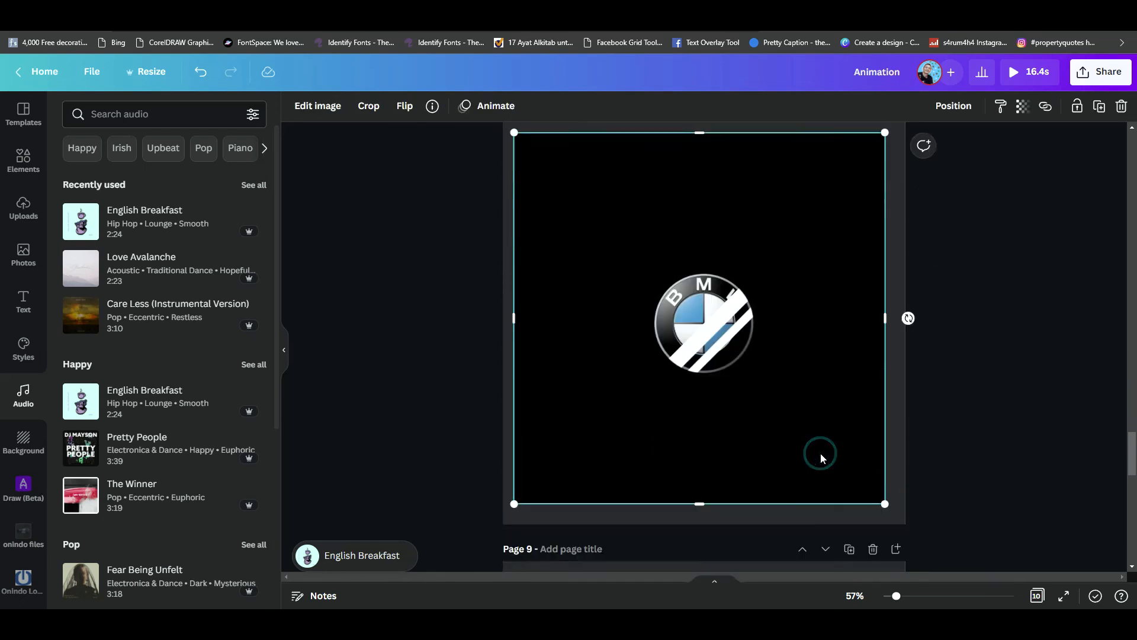
# - Paste the black cut-out mask over the logos on pages 9 and 10
pyautogui.click(783, 483)
pyautogui.hotkey('ctrl', 'v')
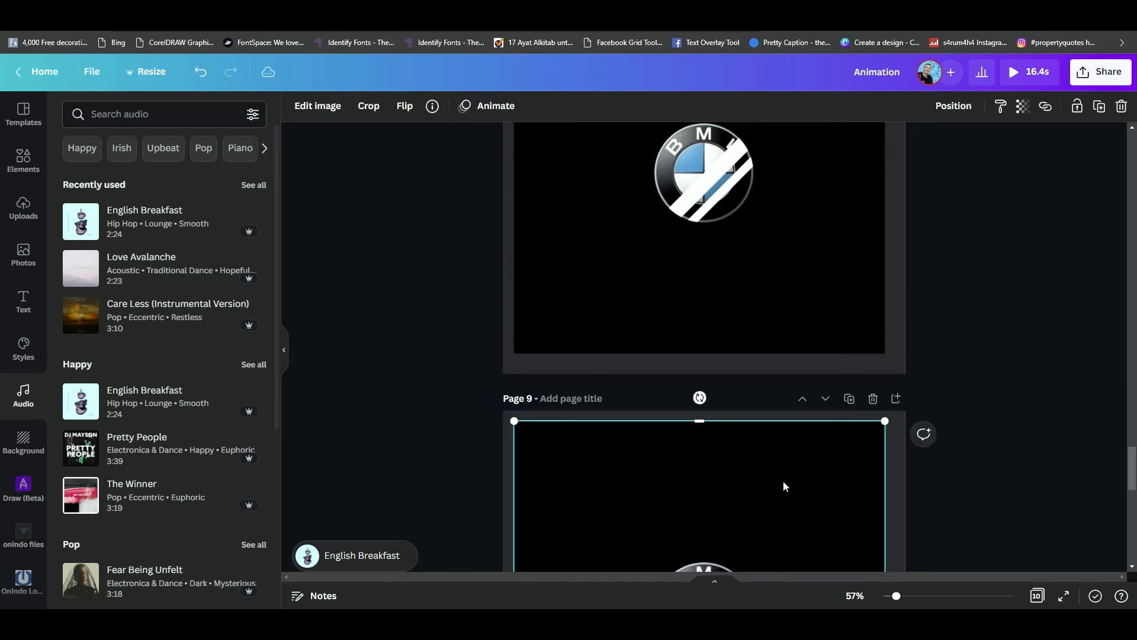
pyautogui.scroll(-5, 783, 483)
pyautogui.scroll(-4, 783, 481)
pyautogui.click(784, 481)
pyautogui.hotkey('ctrl', 'v')
pyautogui.scroll(-1, 788, 467)
# - Delete the first four pages so the design starts with the masked BMW logo page
pyautogui.scroll(10, 788, 471)
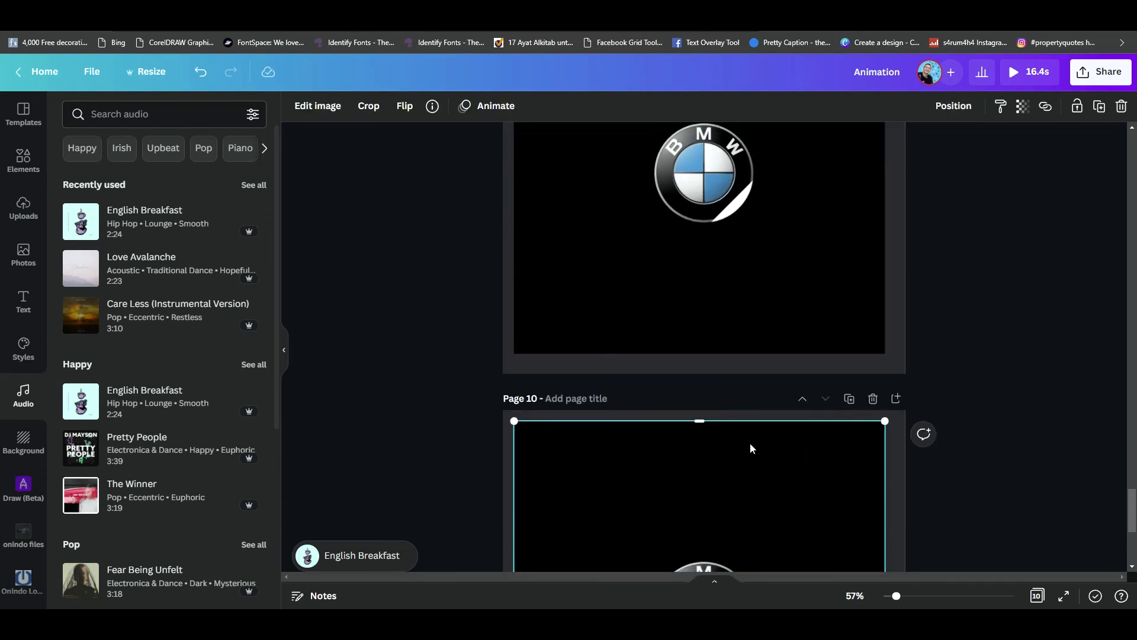
pyautogui.scroll(12, 751, 445)
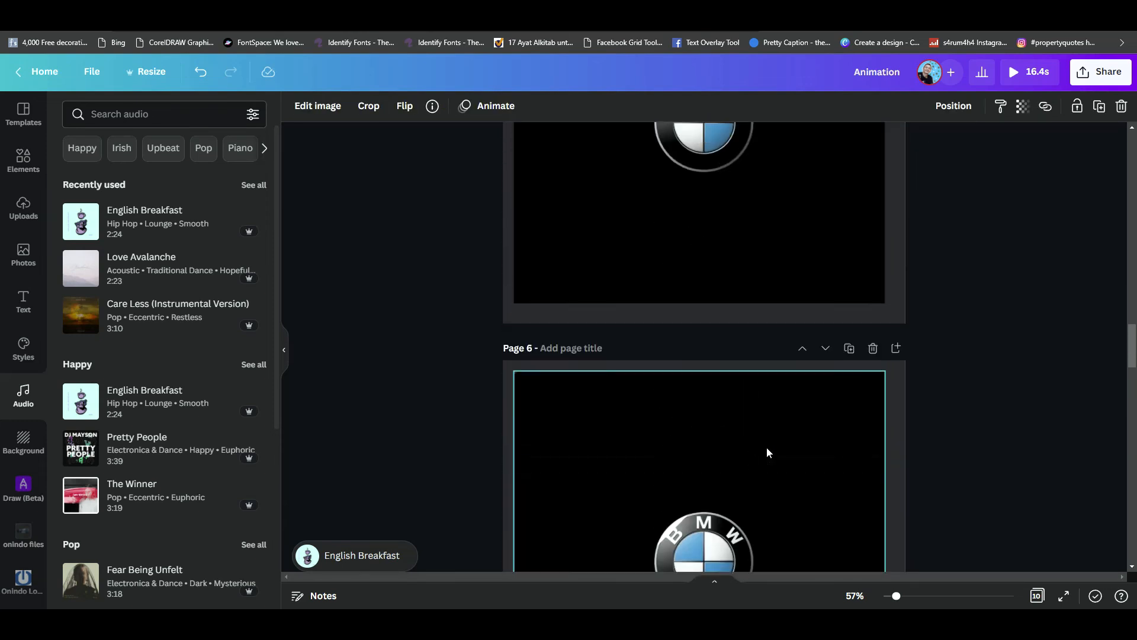
pyautogui.scroll(16, 780, 460)
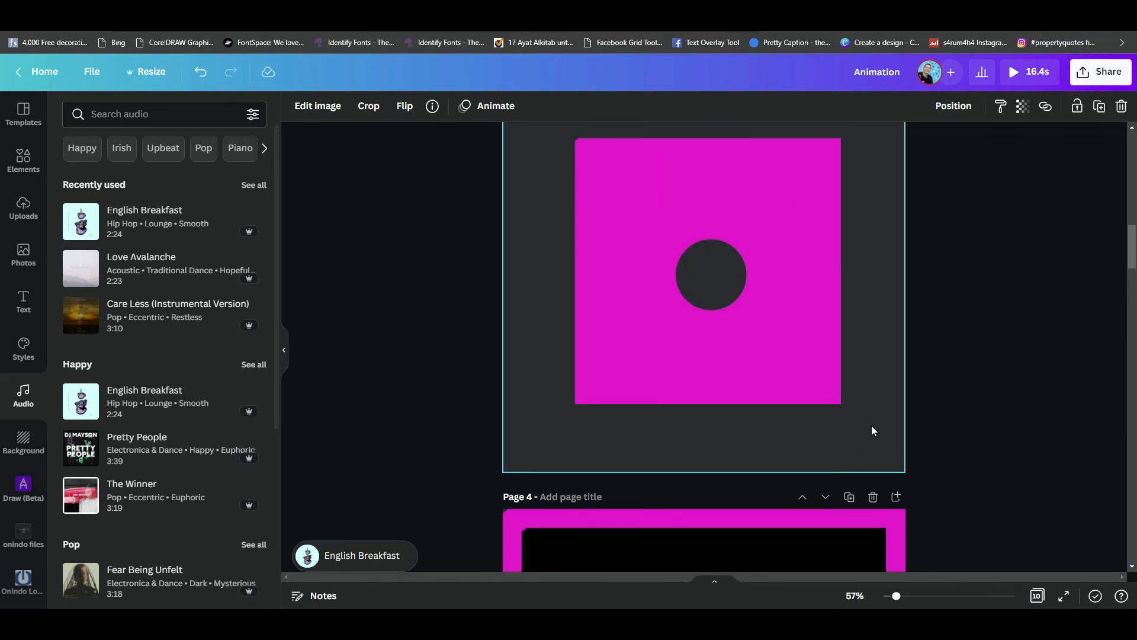
pyautogui.scroll(4, 874, 418)
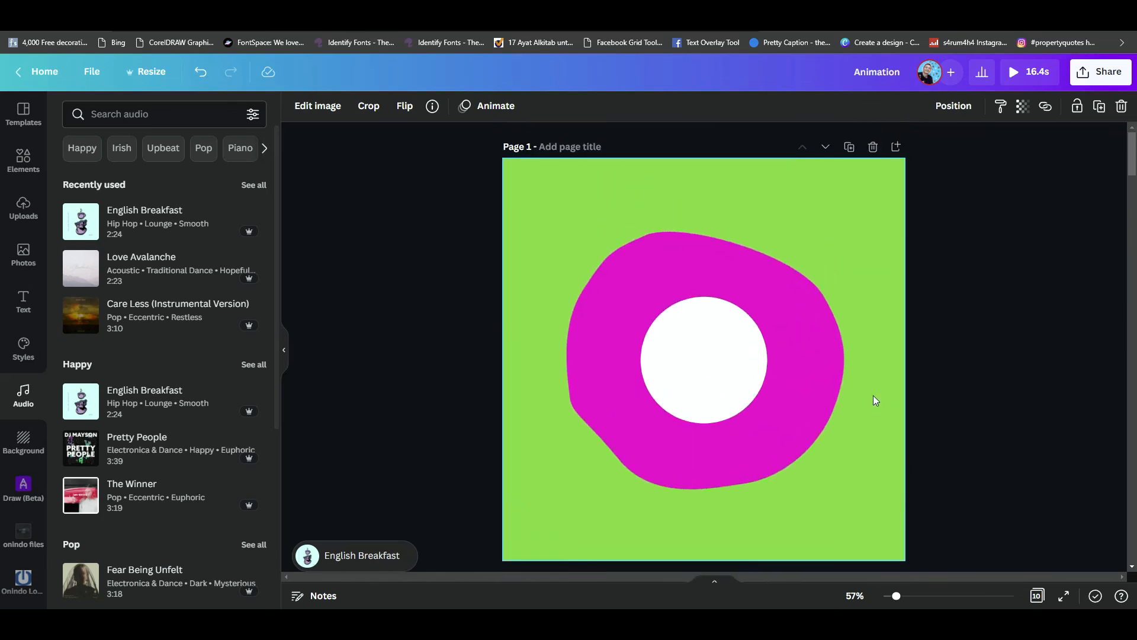
pyautogui.click(872, 147)
pyautogui.click(871, 148)
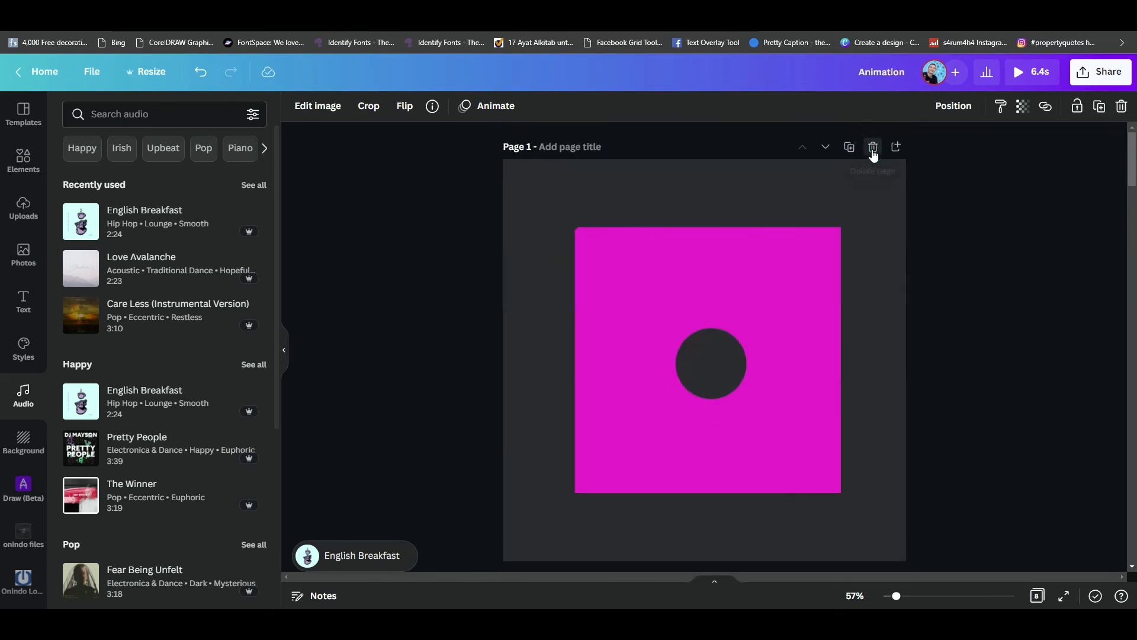
pyautogui.click(872, 151)
pyautogui.click(872, 151)
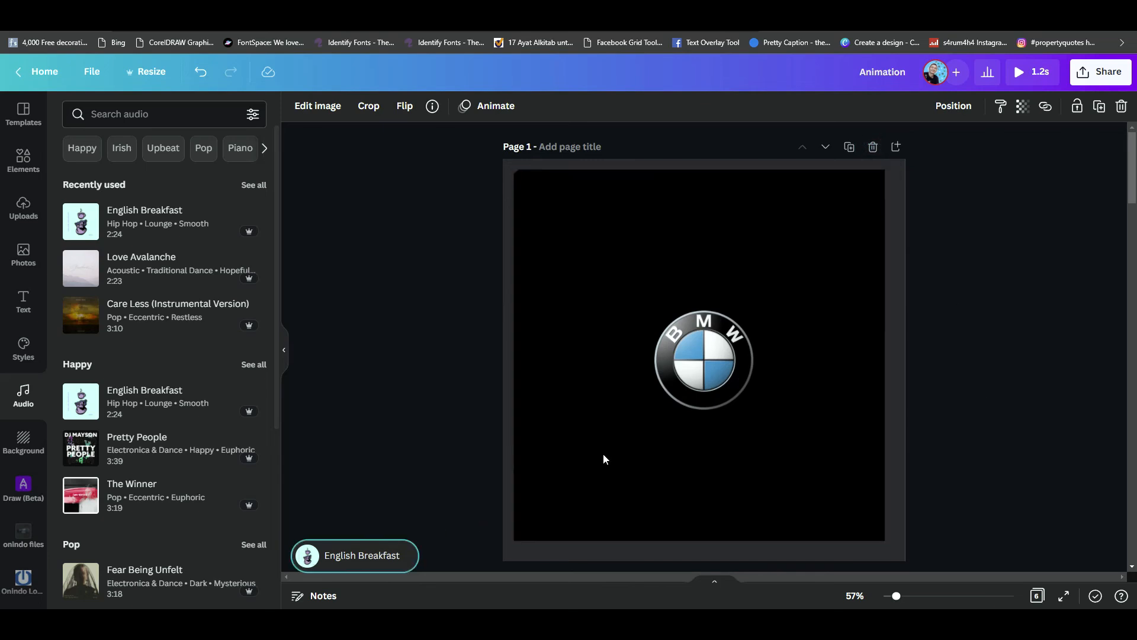
# - Delete the English Breakfast track from the design and add it again from the Happy audio list
pyautogui.click(376, 569)
pyautogui.click(1122, 107)
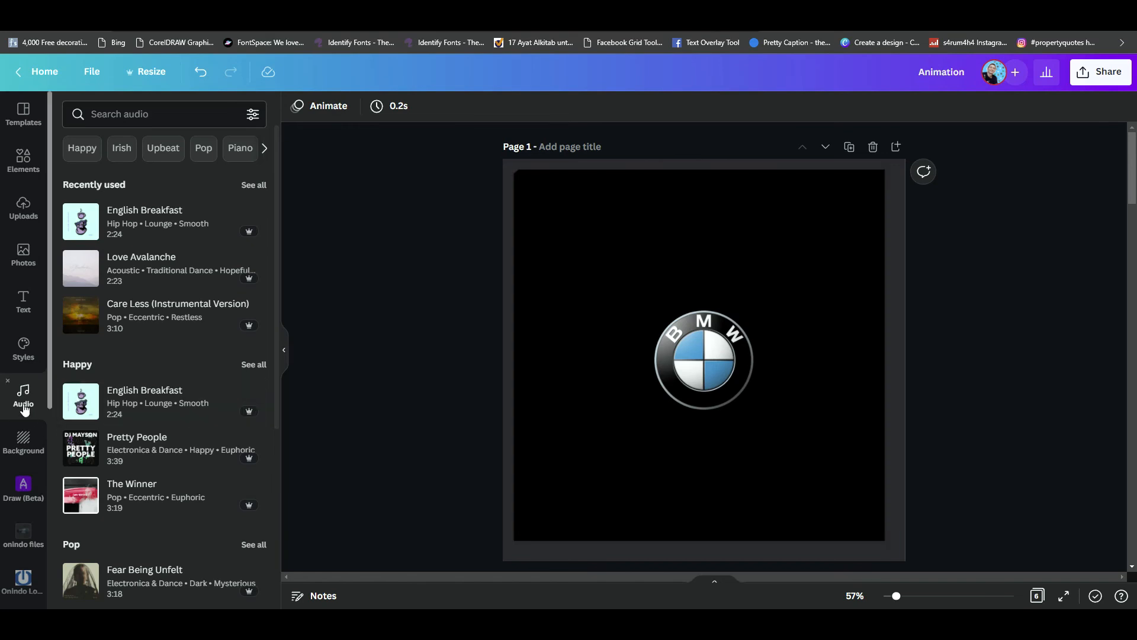
pyautogui.click(136, 400)
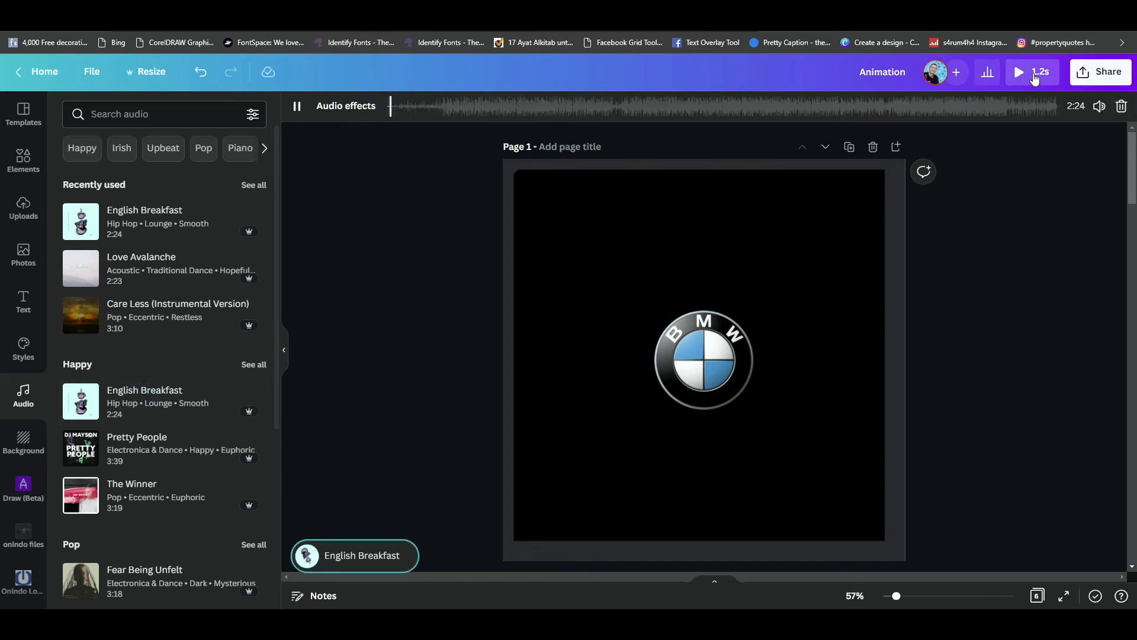
# - Set the English Breakfast track's volume to 0 and preview the animation
pyautogui.click(1097, 108)
pyautogui.moveTo(1063, 142); pyautogui.dragTo(902, 149)
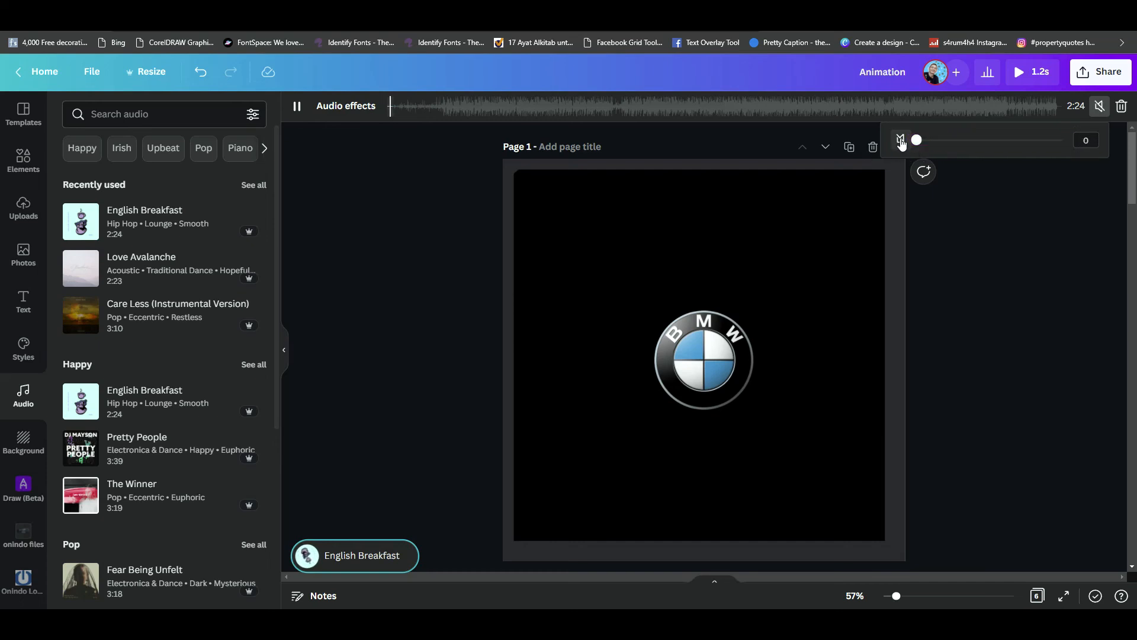
pyautogui.click(901, 141)
pyautogui.click(901, 141)
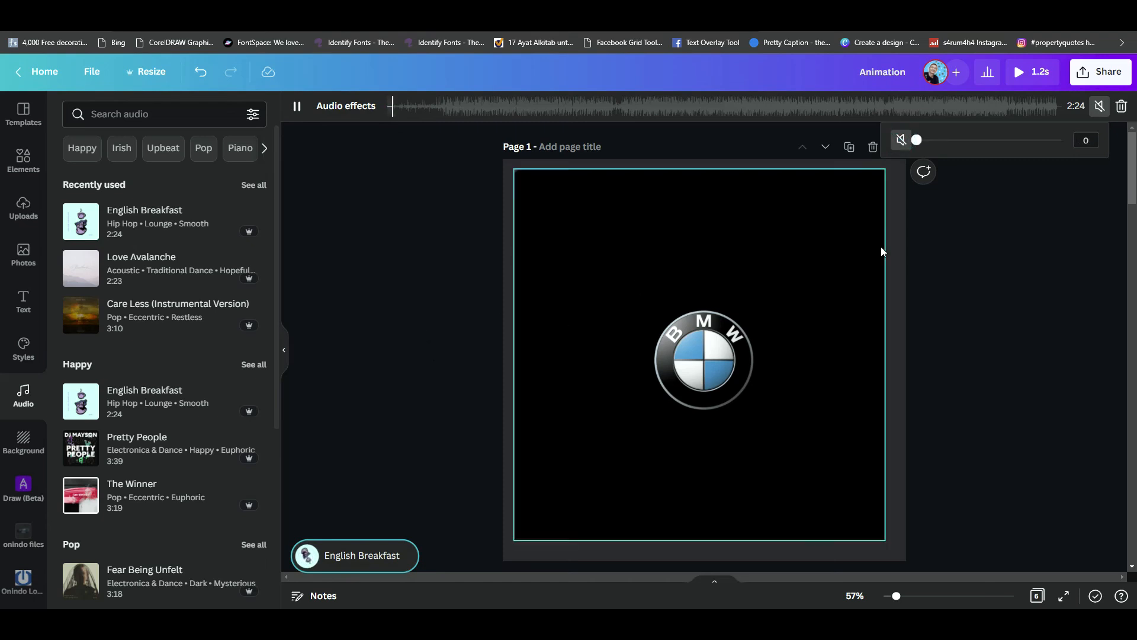
pyautogui.click(1034, 73)
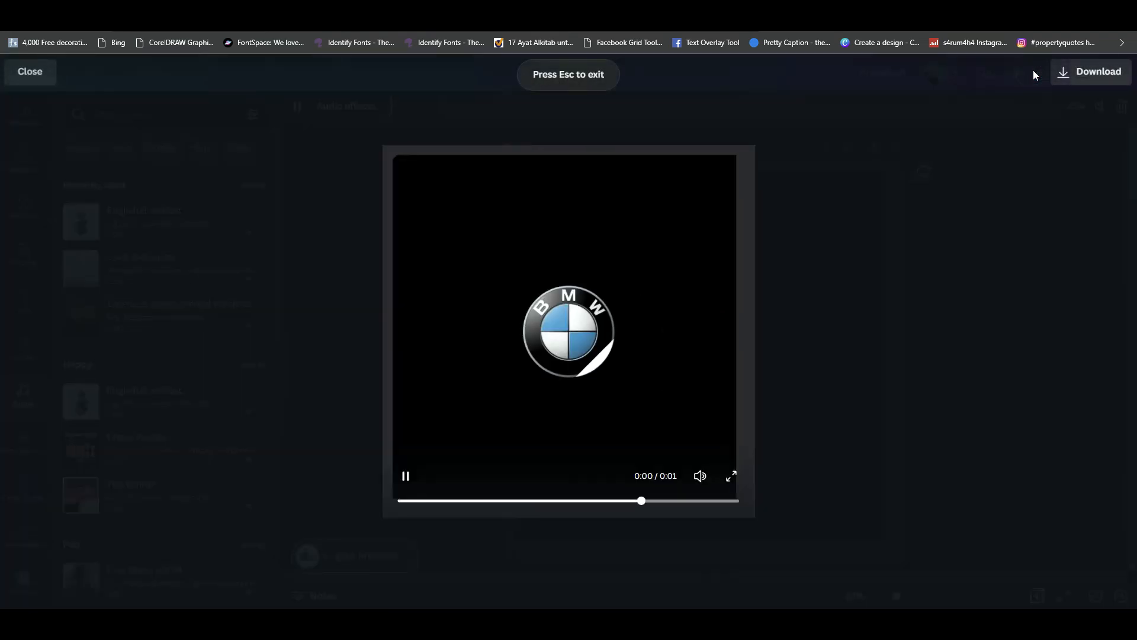
pyautogui.press('Escape')
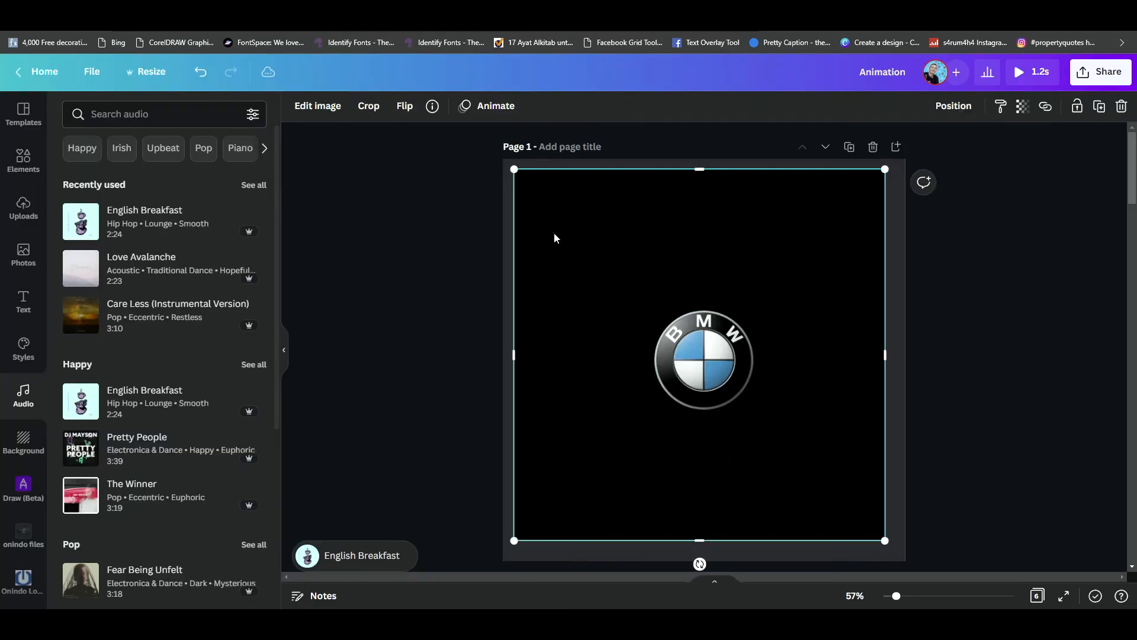
# - Set the timing of page 1 to 0.1 s without applying it to all pages and preview the result
pyautogui.click(466, 170)
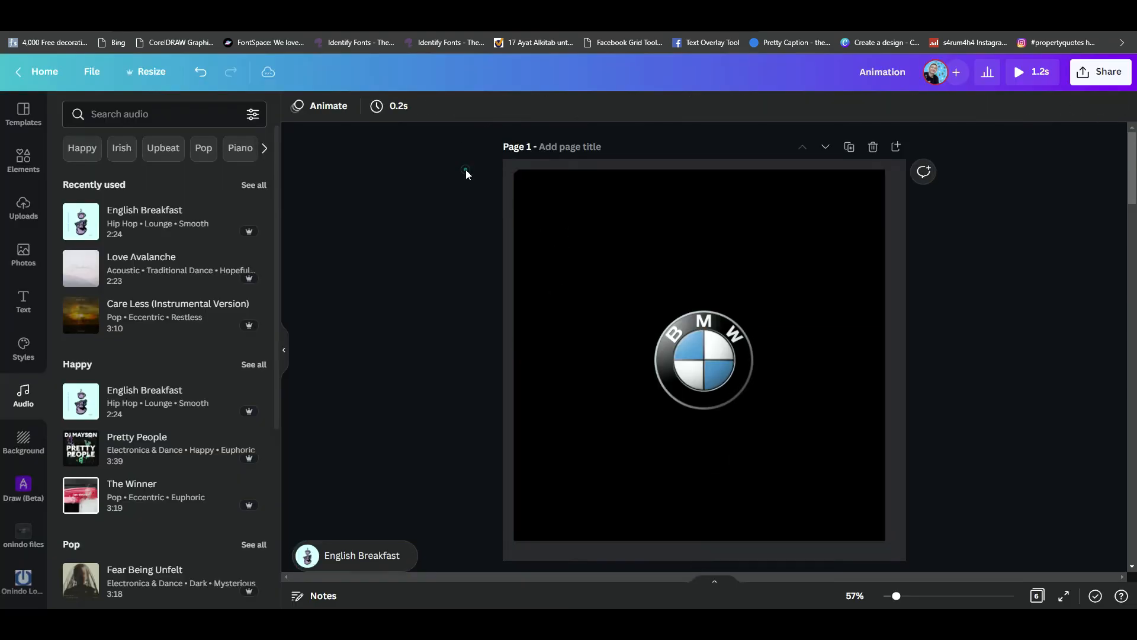
pyautogui.click(399, 107)
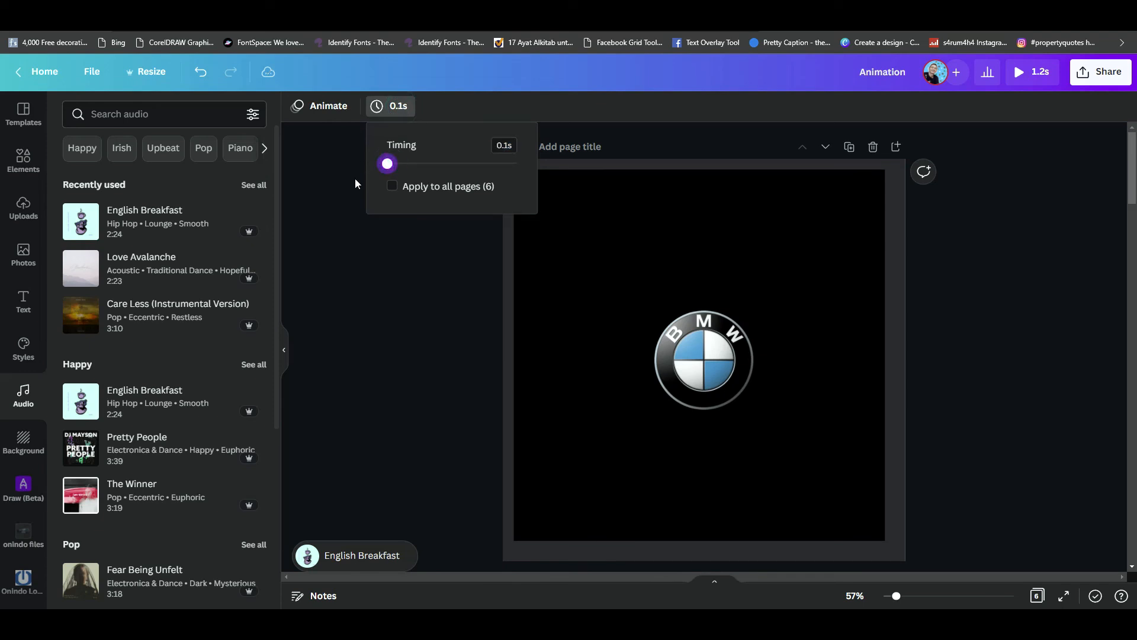
pyautogui.click(360, 312)
pyautogui.click(1031, 72)
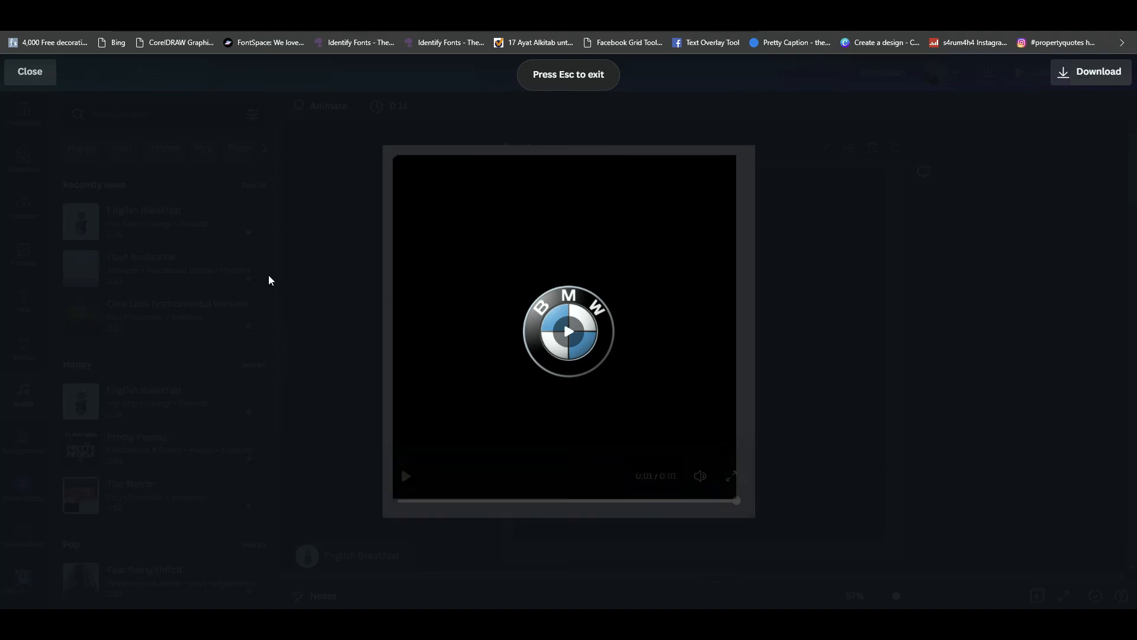
pyautogui.press('Escape')
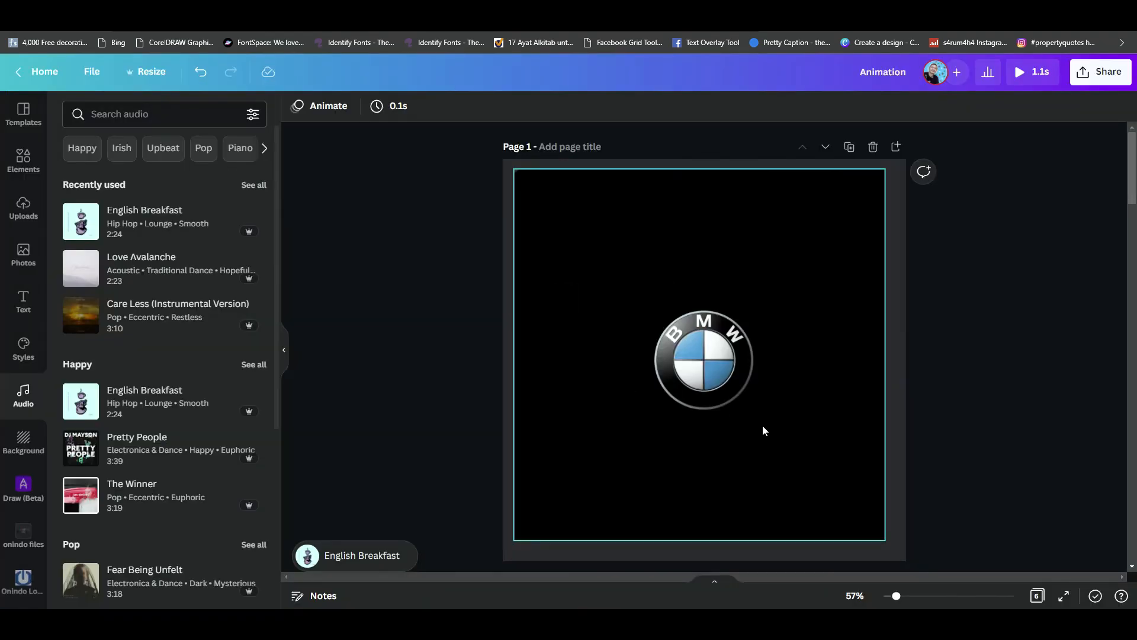
# - Switch to the page grid view and duplicate all six pages
pyautogui.scroll(-6, 762, 425)
pyautogui.scroll(6, 763, 425)
pyautogui.scroll(-3, 762, 425)
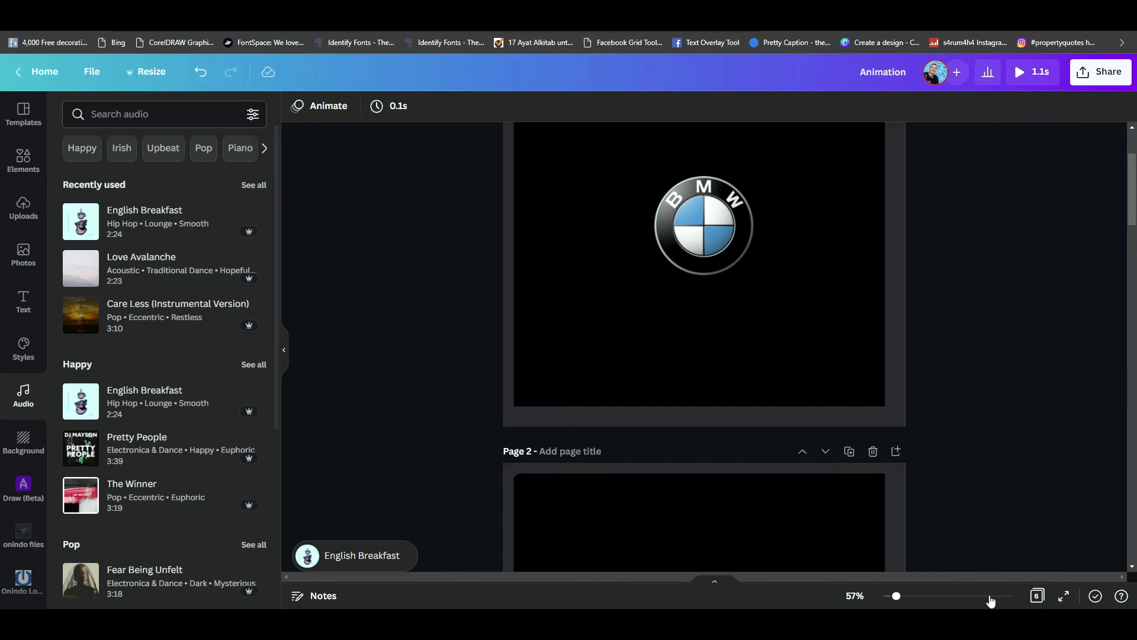
pyautogui.click(1037, 596)
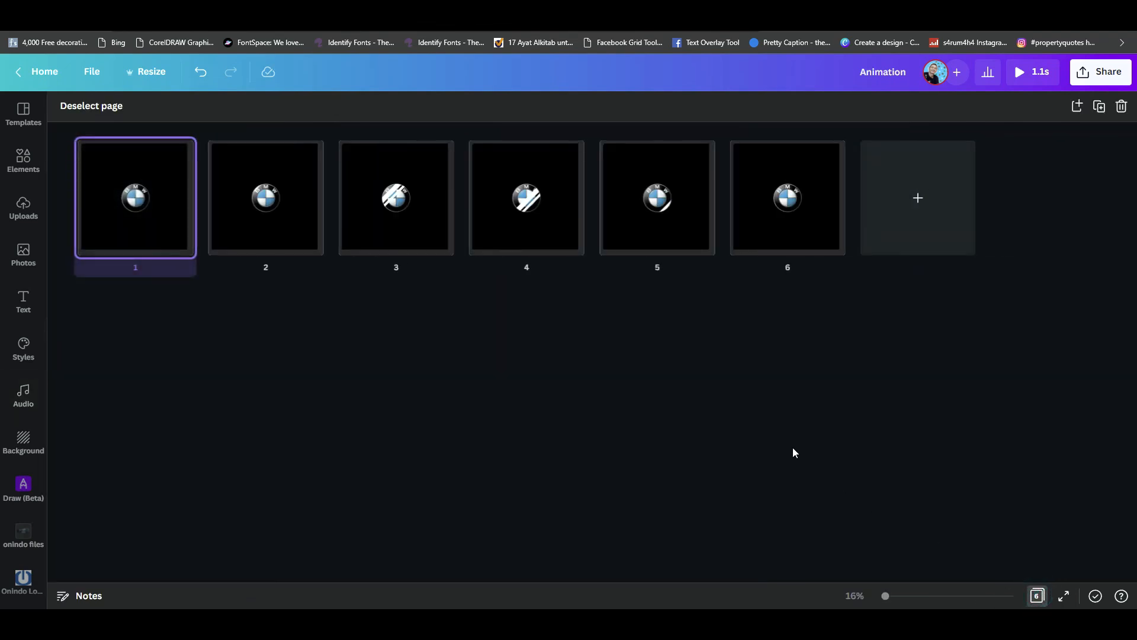
pyautogui.click(568, 364)
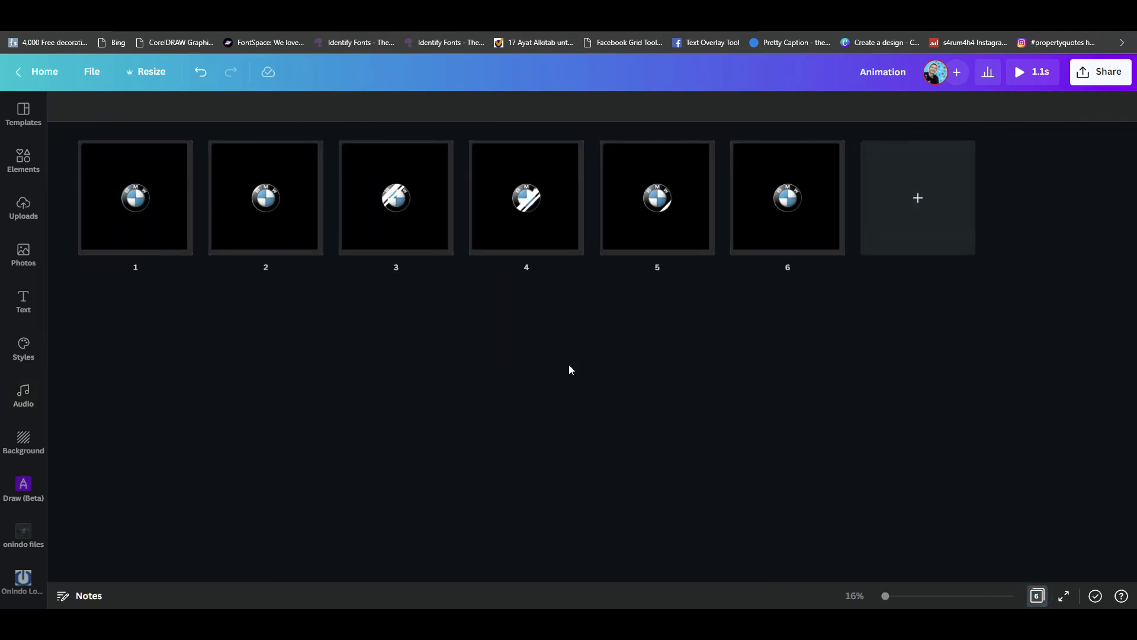
pyautogui.hotkey('ctrl', 'a')
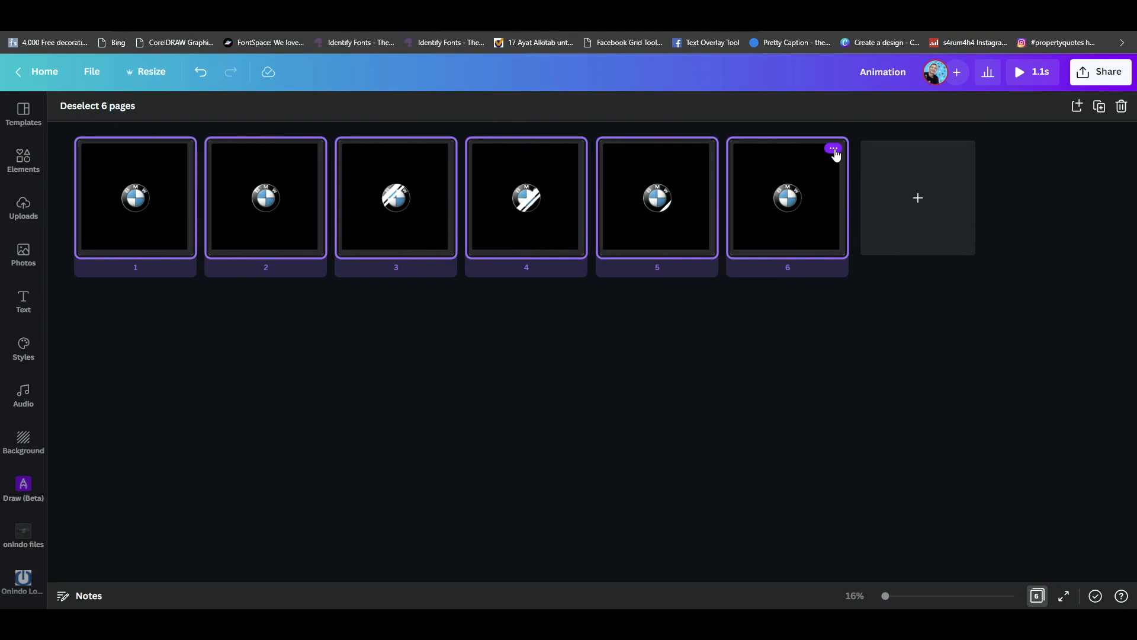
pyautogui.click(833, 149)
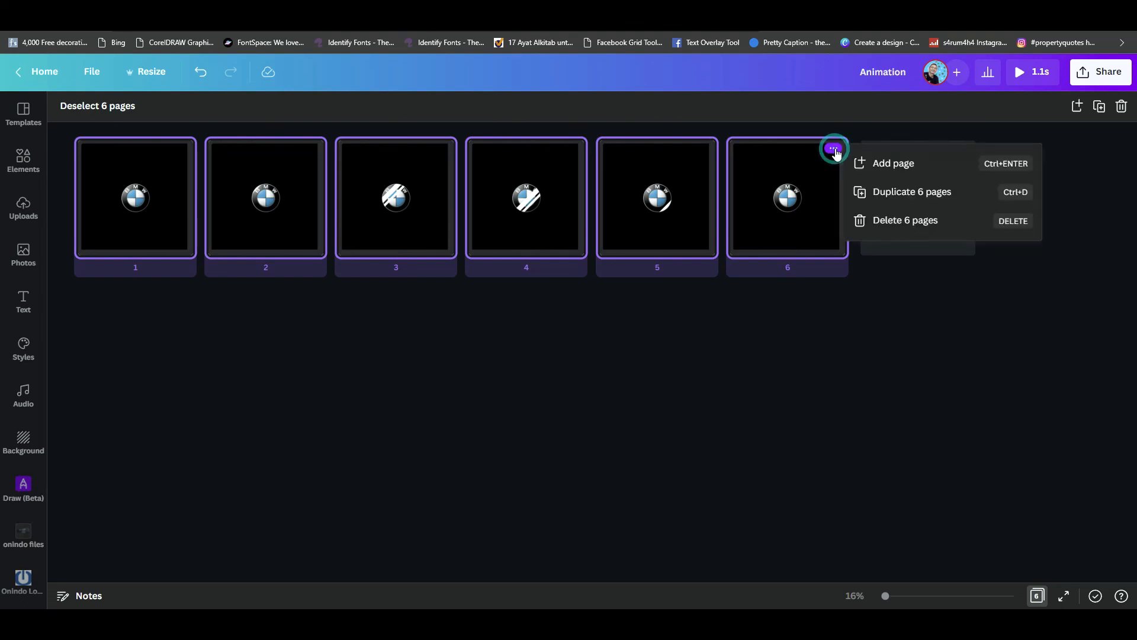
pyautogui.click(910, 197)
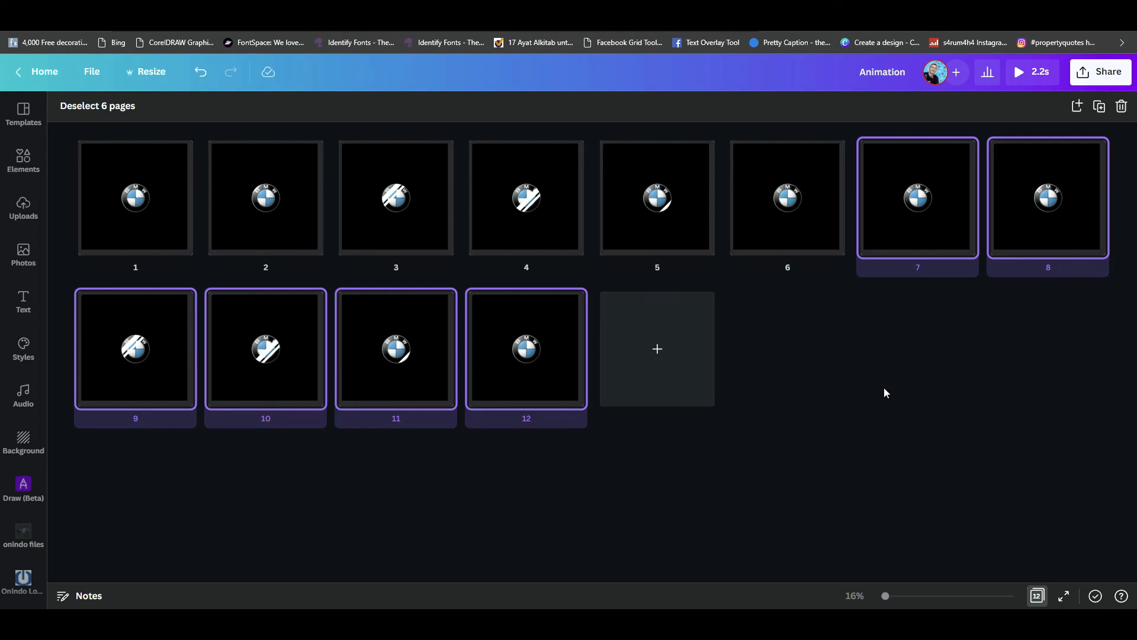
# - Duplicate all twelve pages to repeat the light sweep and preview the longer animation
pyautogui.hotkey('ctrl', 'a')
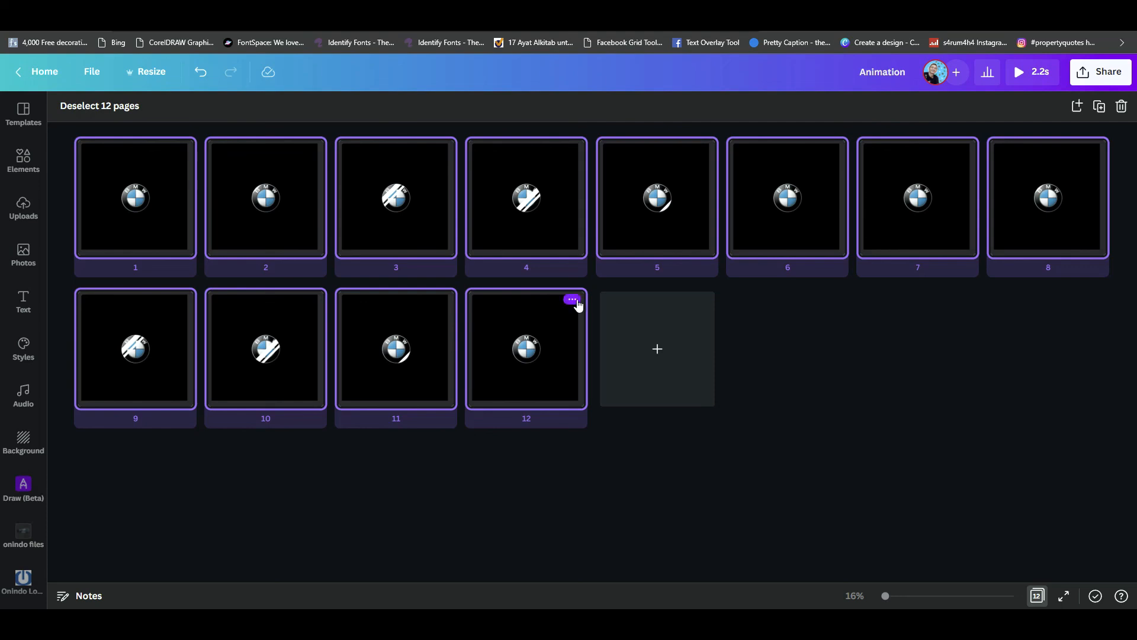
pyautogui.click(574, 300)
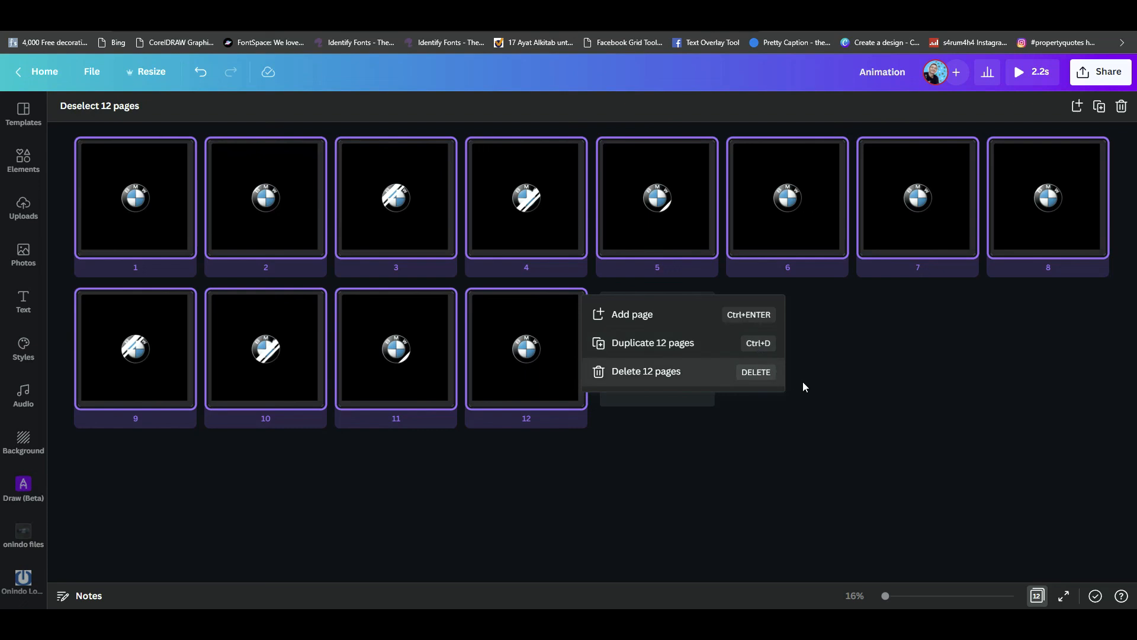
pyautogui.hotkey('ctrl', 'd')
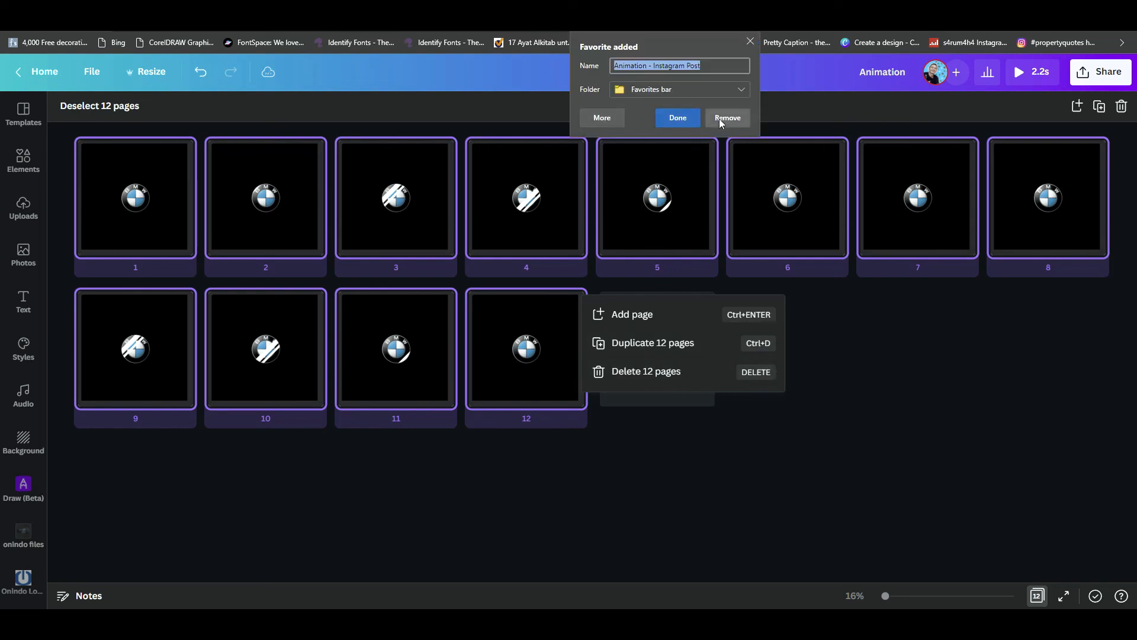
pyautogui.click(751, 41)
pyautogui.click(926, 425)
pyautogui.click(877, 411)
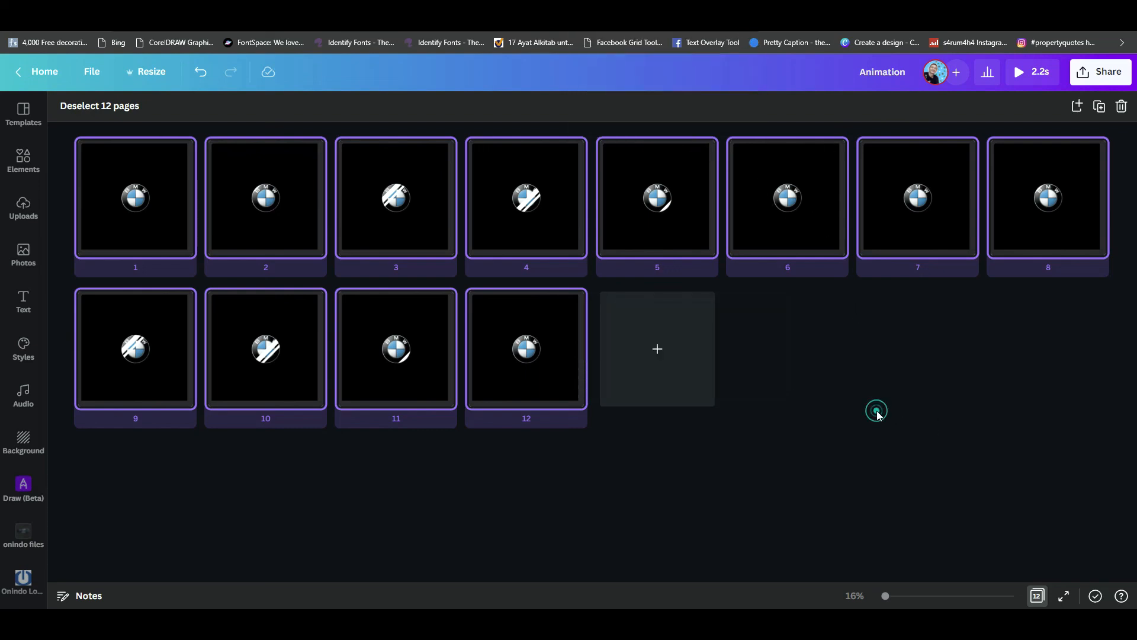
pyautogui.hotkey('ctrl', 'd')
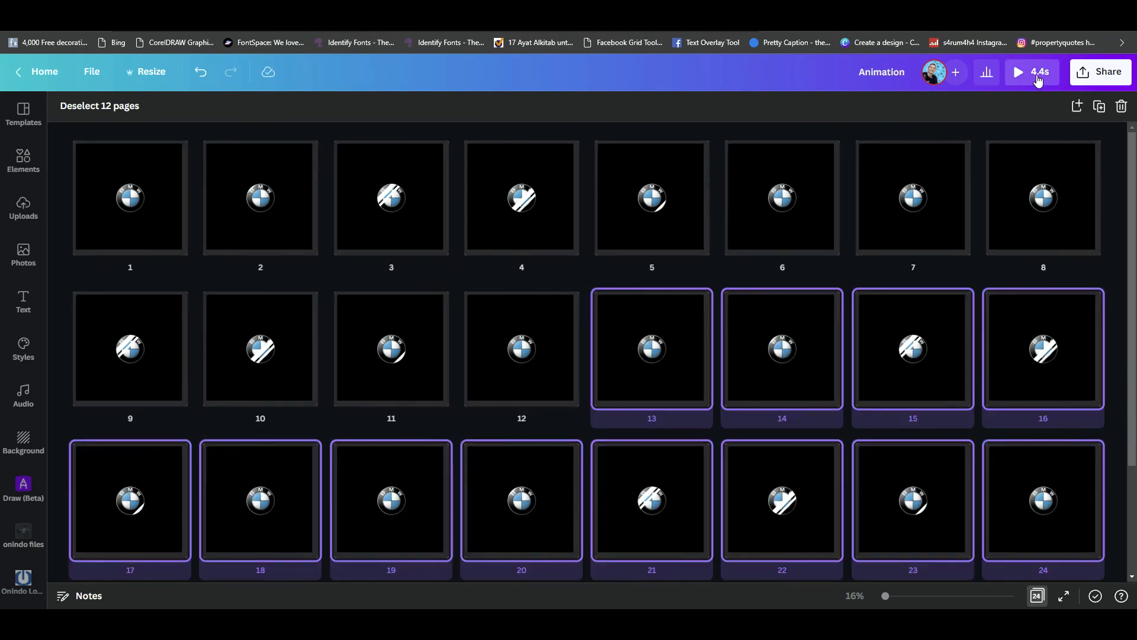
pyautogui.click(1036, 74)
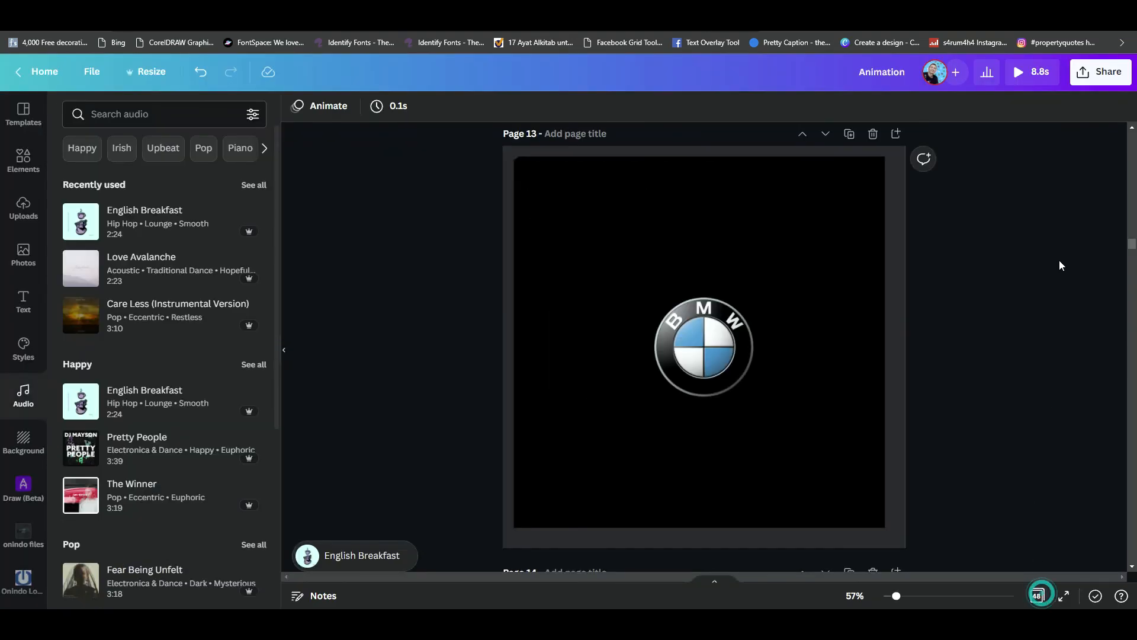
# - Review the download file types, including MP4 Video and GIF, and close the download settings without exporting
pyautogui.click(1105, 74)
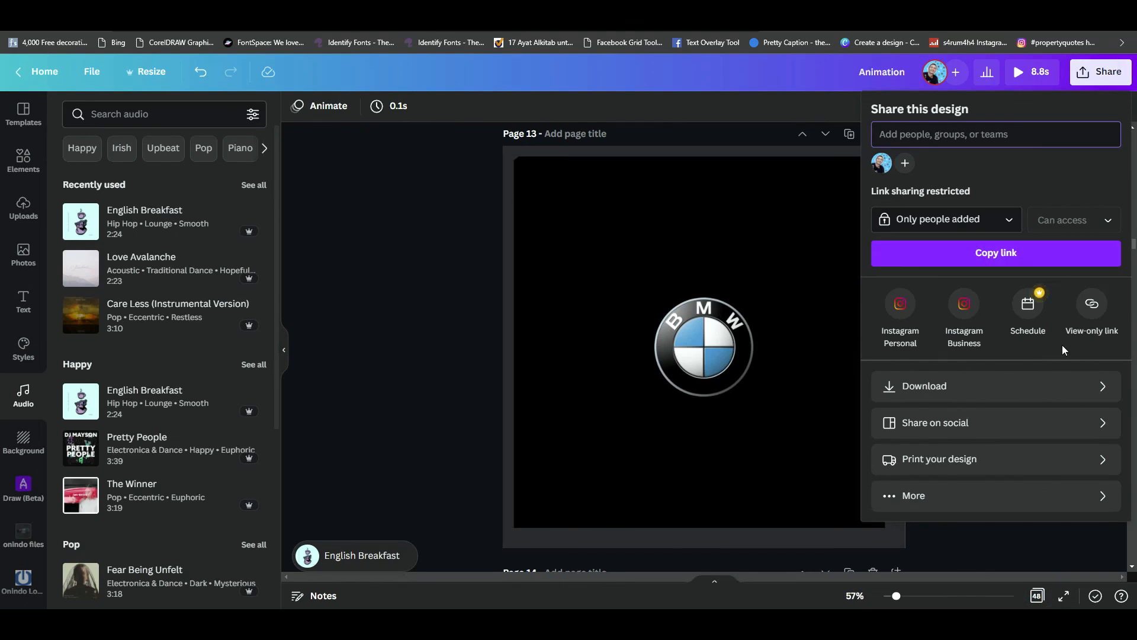
pyautogui.click(1097, 386)
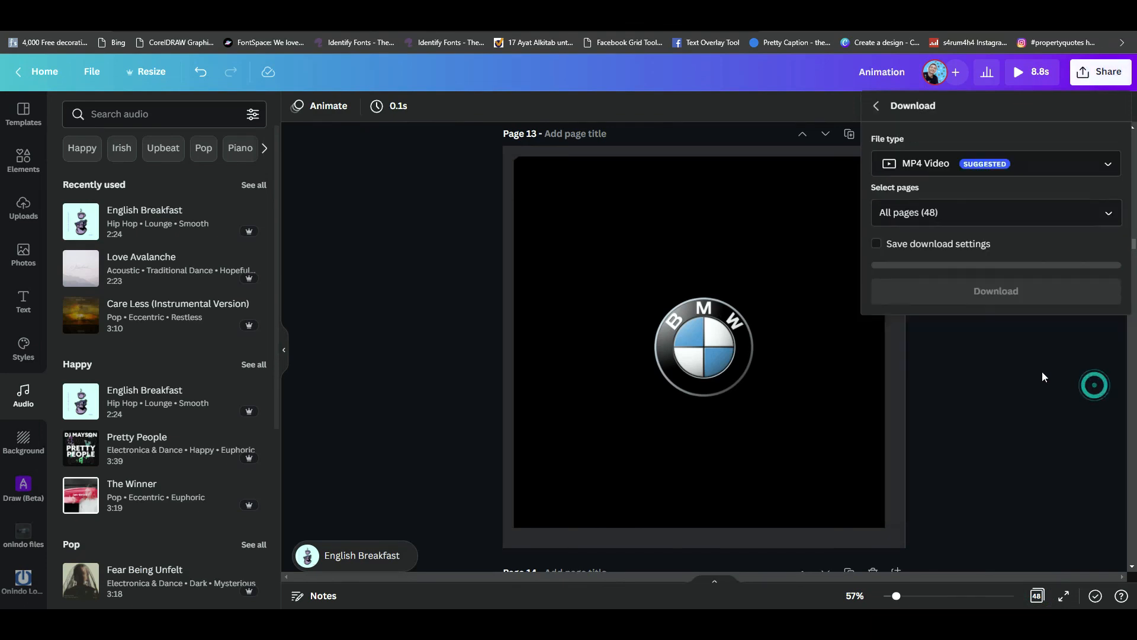
pyautogui.click(1109, 165)
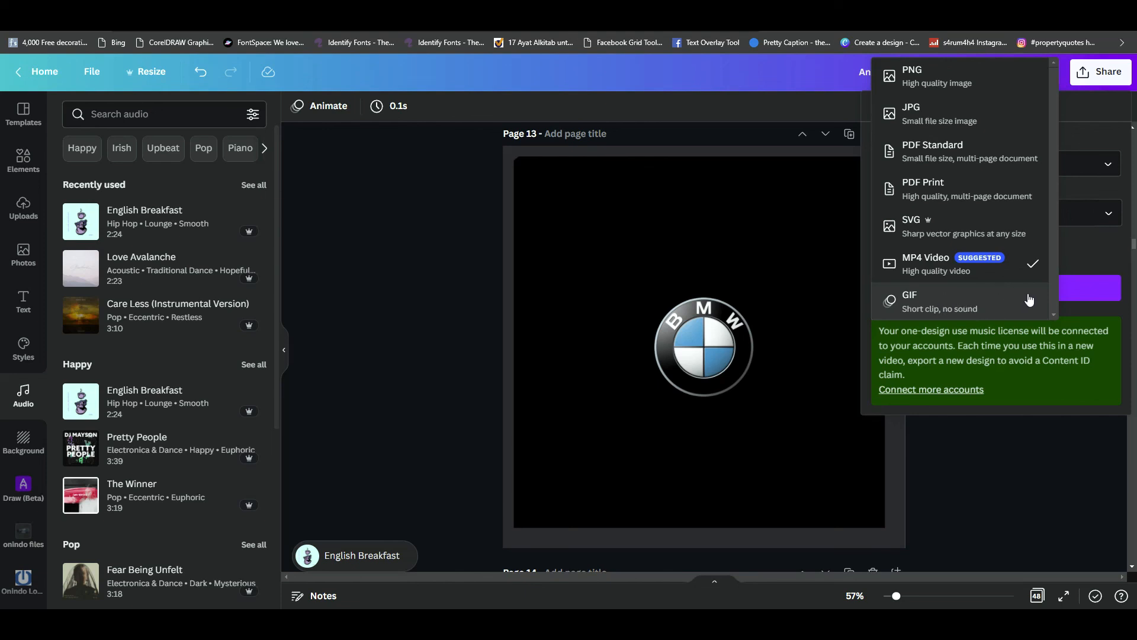
pyautogui.click(1014, 475)
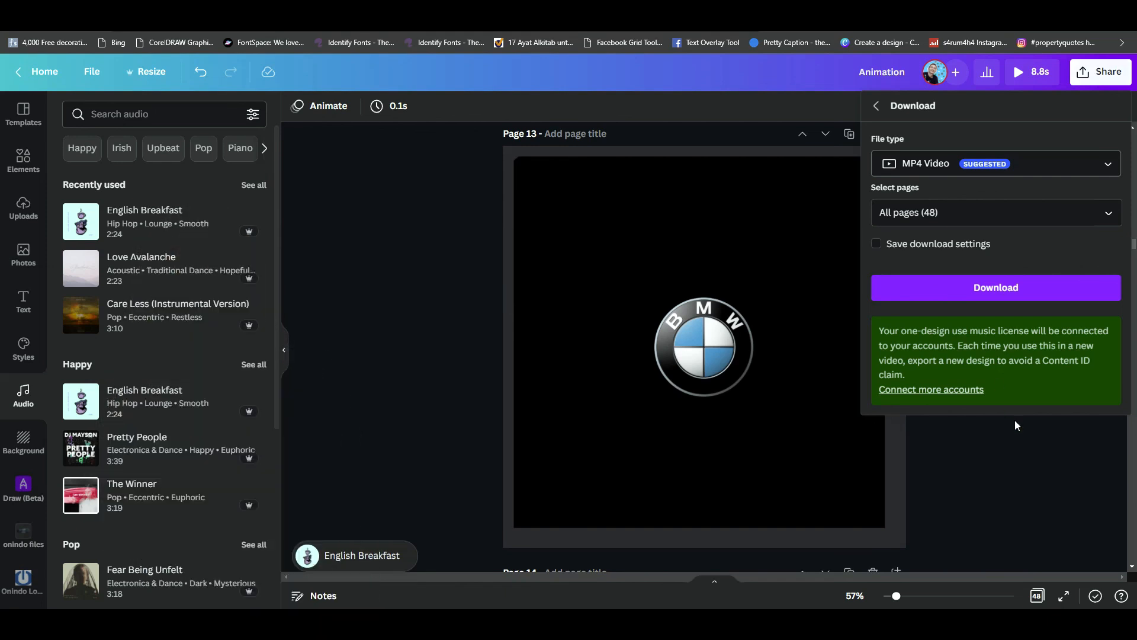
pyautogui.click(1023, 447)
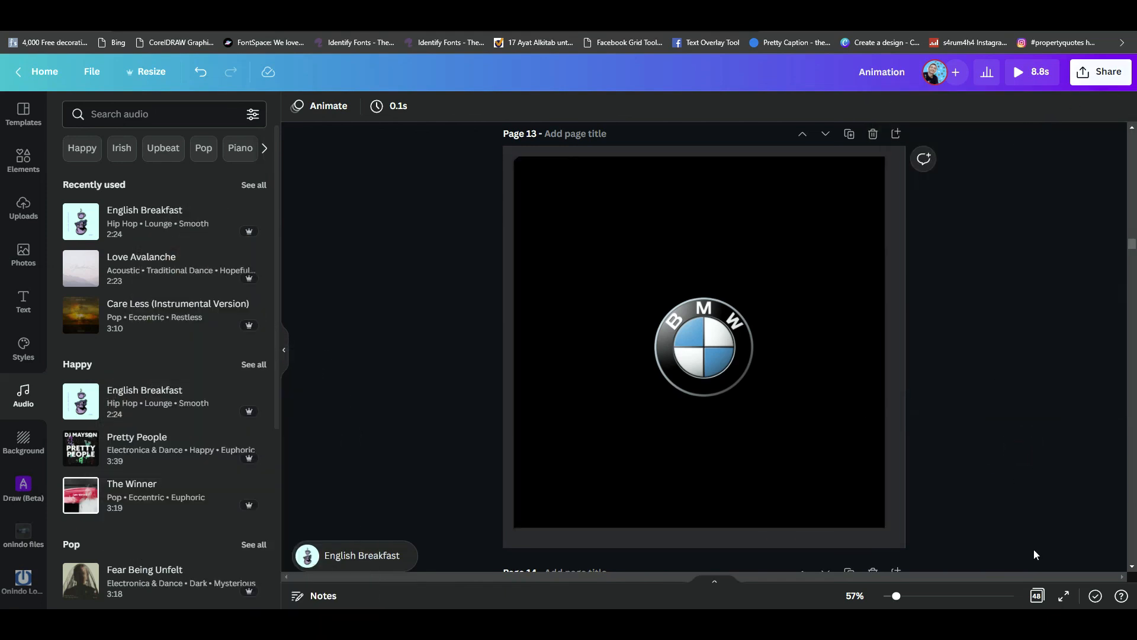